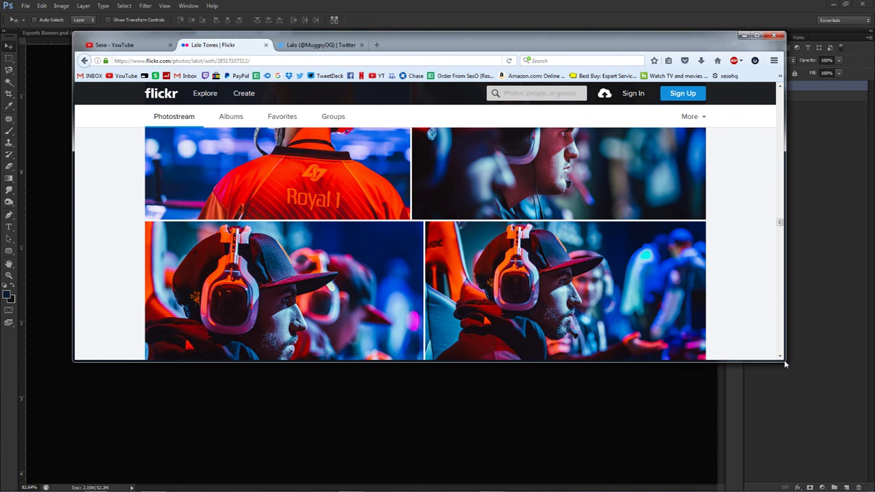
# Browse the Flickr photostream for esports player photos, dismissing the sign-up prompt, and move the browser window out of the way.
pyautogui.moveTo(785, 363); pyautogui.dragTo(825, 440)
pyautogui.scroll(-10, 768, 254)
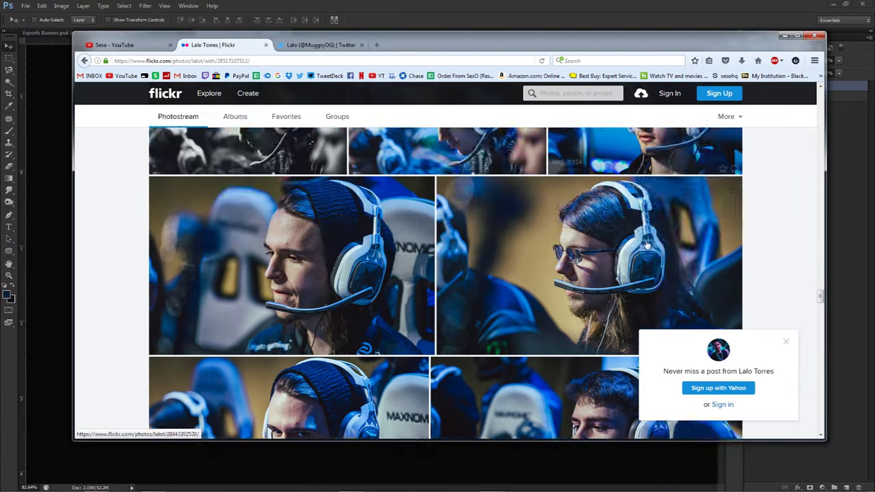
pyautogui.scroll(-5, 787, 347)
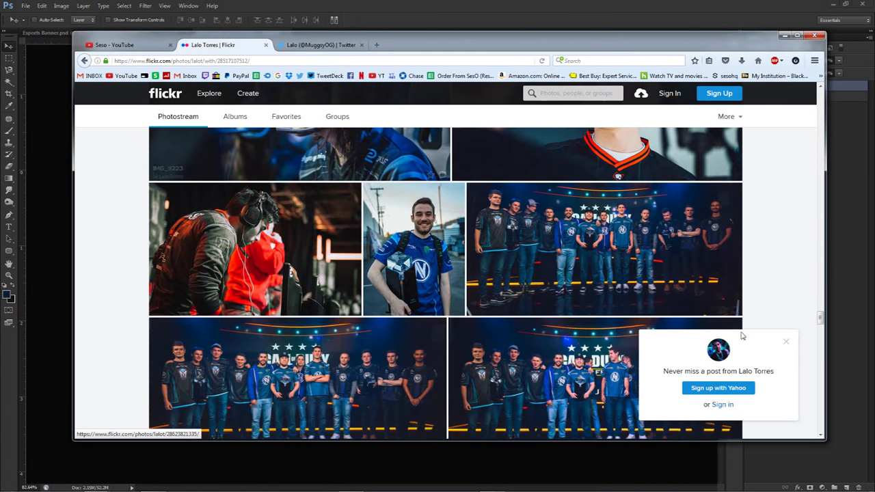
pyautogui.click(786, 343)
pyautogui.scroll(-8, 747, 306)
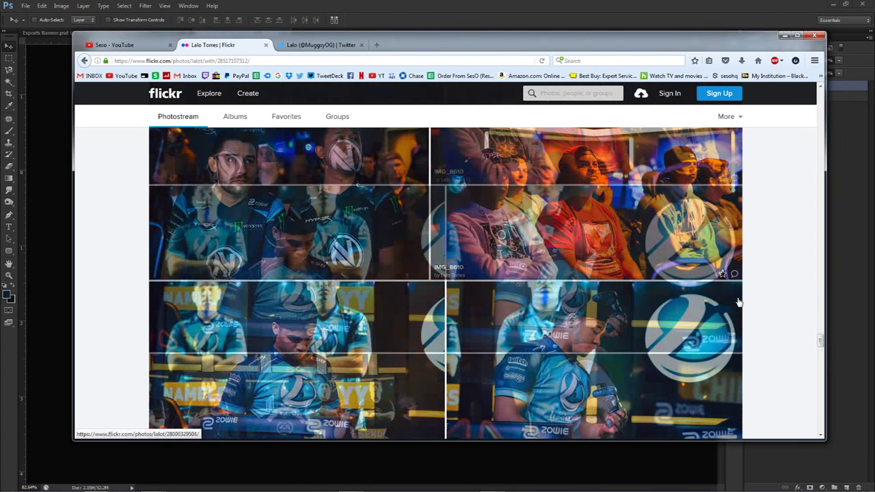
pyautogui.scroll(-6, 737, 303)
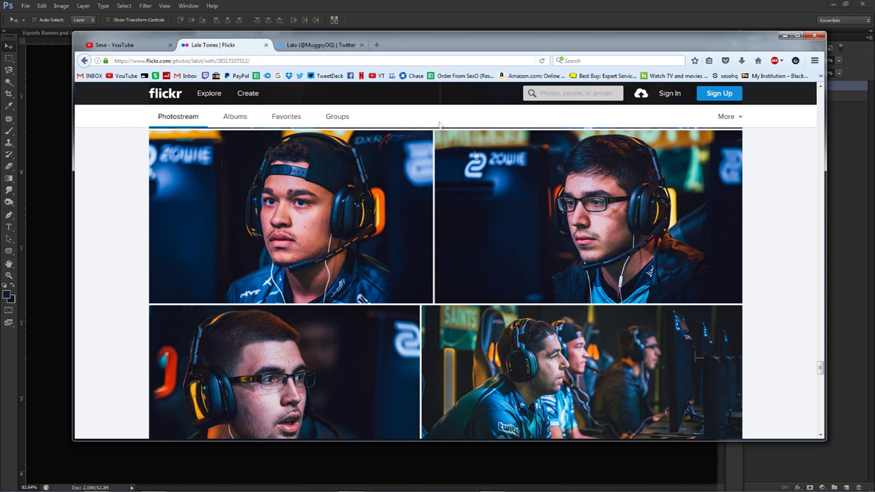
pyautogui.scroll(-3, 784, 244)
pyautogui.scroll(-10, 700, 225)
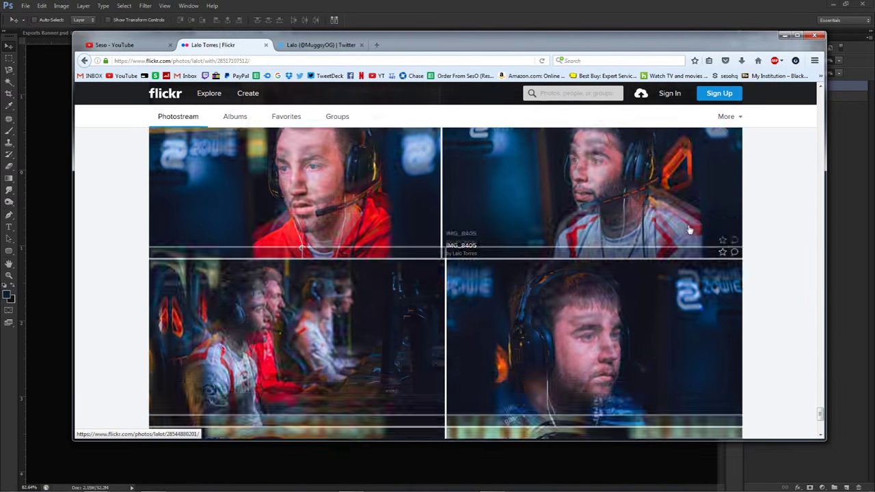
pyautogui.scroll(-8, 689, 230)
pyautogui.moveTo(370, 39); pyautogui.dragTo(420, 489)
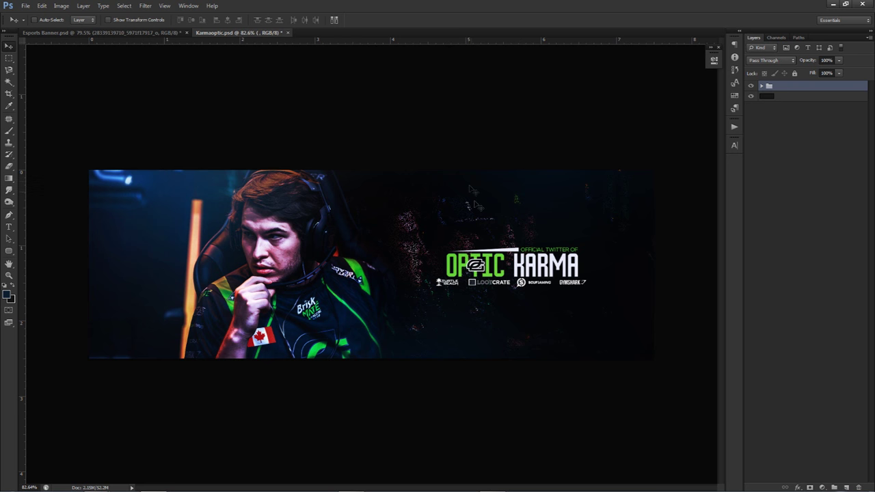
# Expand the banner's layer group and toggle the background team photo layer off and on to see its contribution.
pyautogui.click(761, 86)
pyautogui.click(751, 291)
pyautogui.click(750, 292)
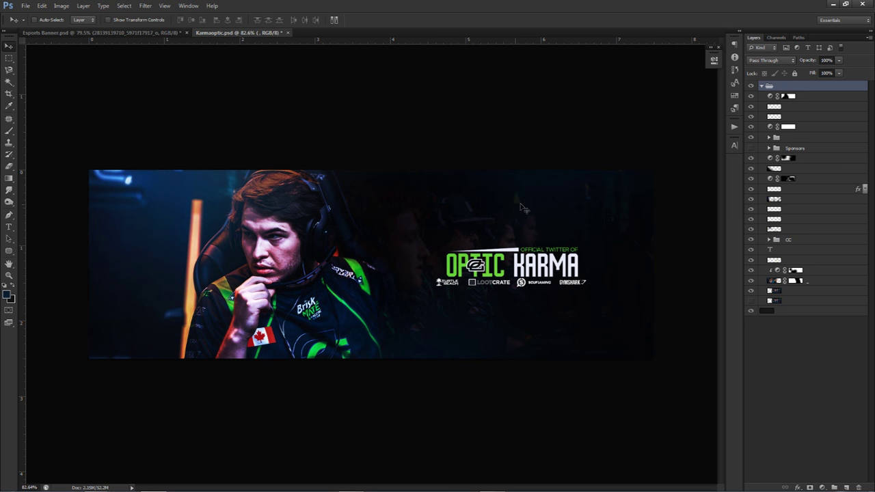
# Compare the banner with and without its color correction by repeatedly toggling the CC group, leaving the group visible.
pyautogui.click(752, 239)
pyautogui.click(752, 239)
pyautogui.click(753, 239)
pyautogui.click(752, 239)
pyautogui.click(752, 239)
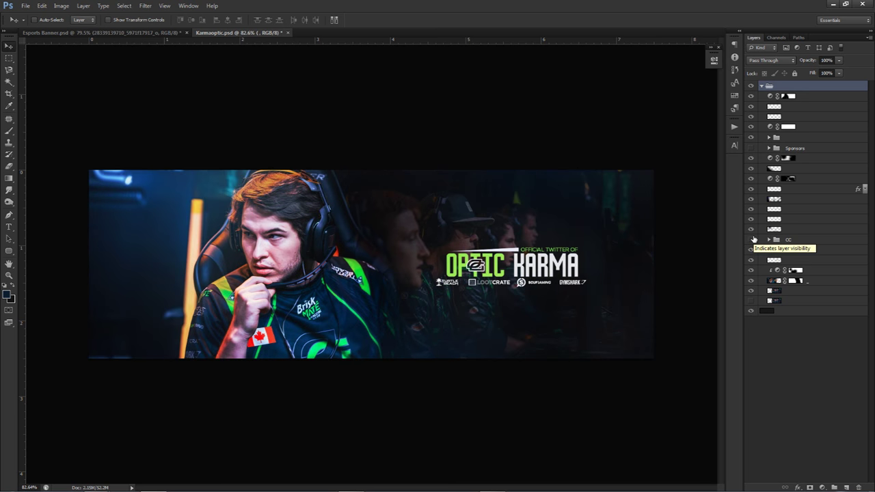
pyautogui.click(752, 240)
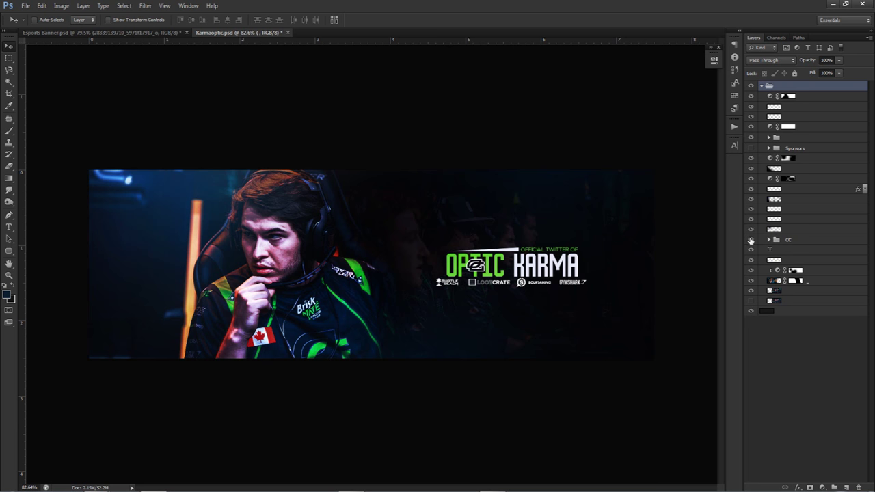
pyautogui.click(751, 240)
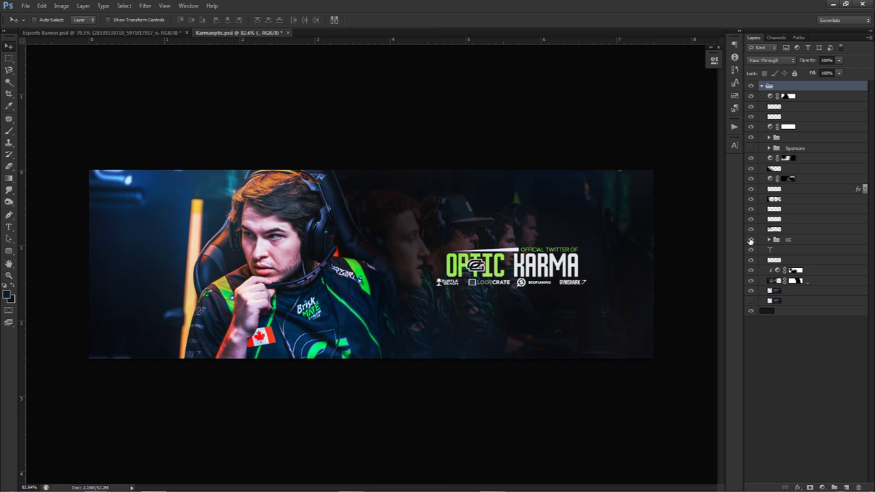
pyautogui.click(750, 241)
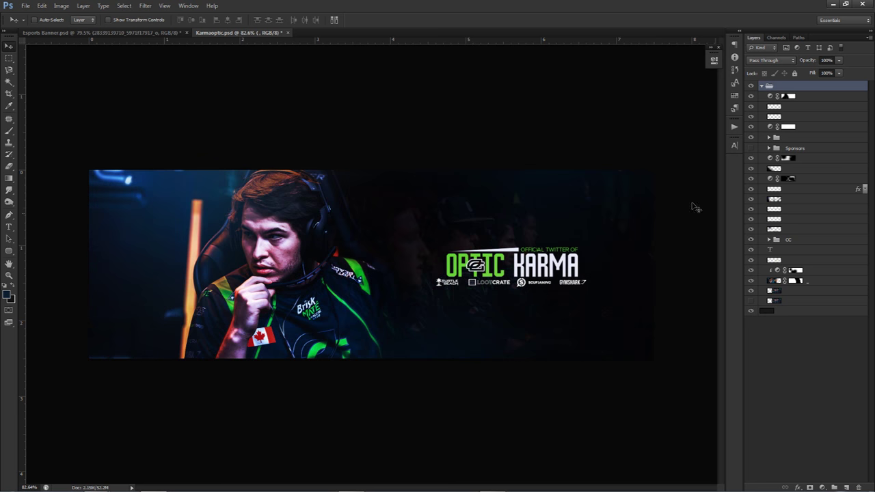
pyautogui.click(751, 241)
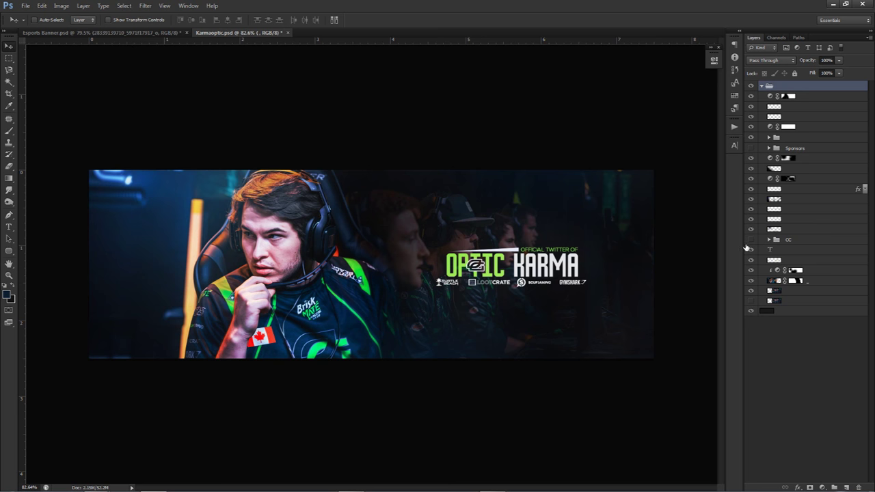
pyautogui.click(751, 240)
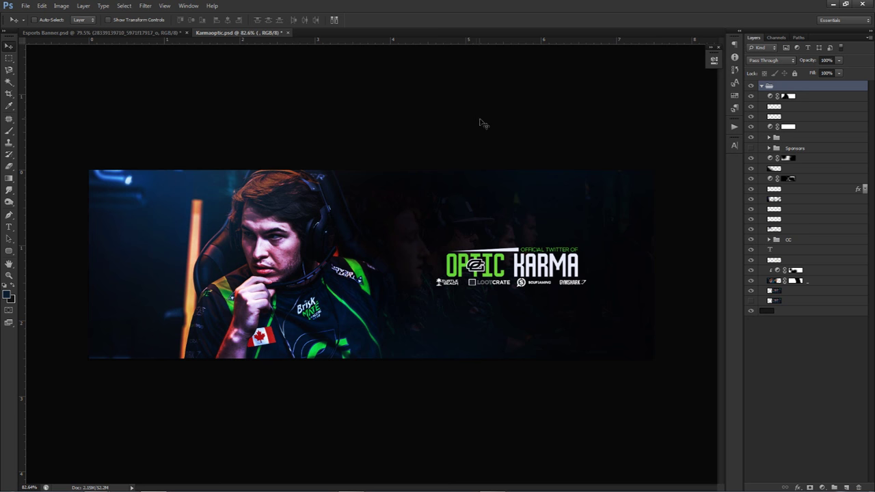
# Switch to Esports Banner.psd, compare the finished banner layer with the source photos beneath it, and leave the banner layer hidden.
pyautogui.click(151, 33)
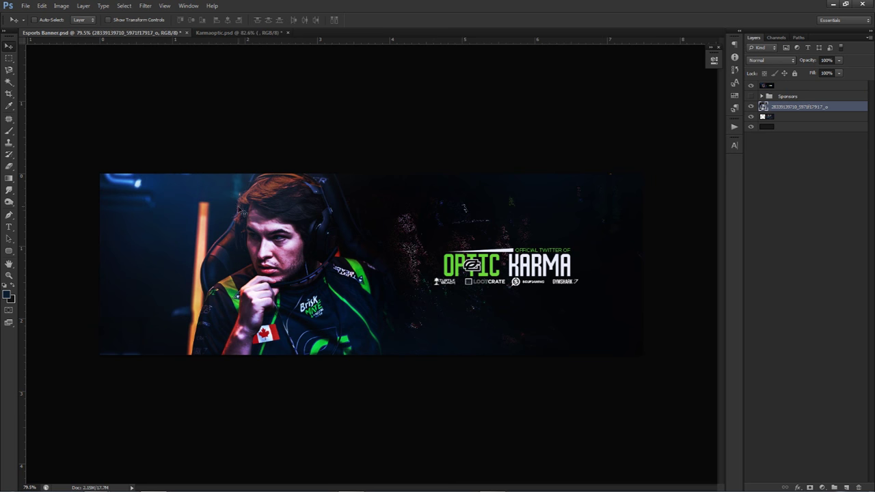
pyautogui.click(752, 86)
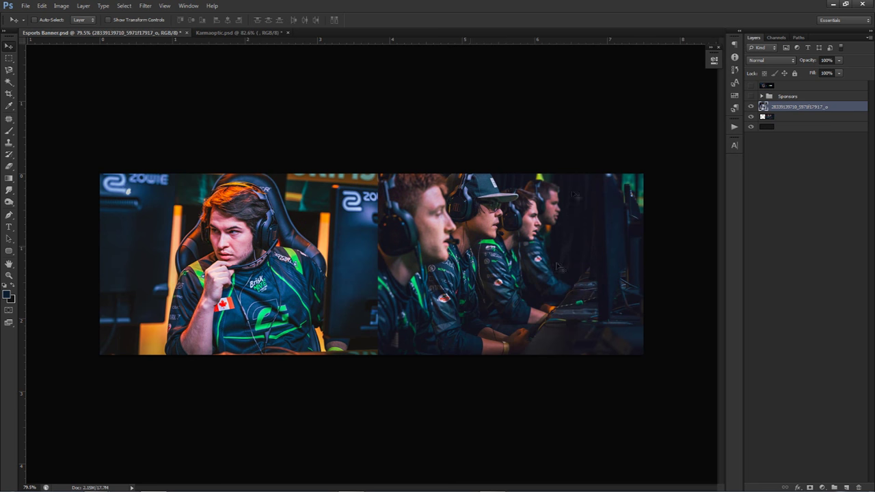
pyautogui.click(751, 85)
pyautogui.click(751, 85)
pyautogui.click(751, 85)
pyautogui.click(751, 86)
pyautogui.click(751, 86)
pyautogui.click(751, 86)
# Hide the team photo layer, recheck the finished banner on its own, and leave only the player photo visible over the background.
pyautogui.click(750, 116)
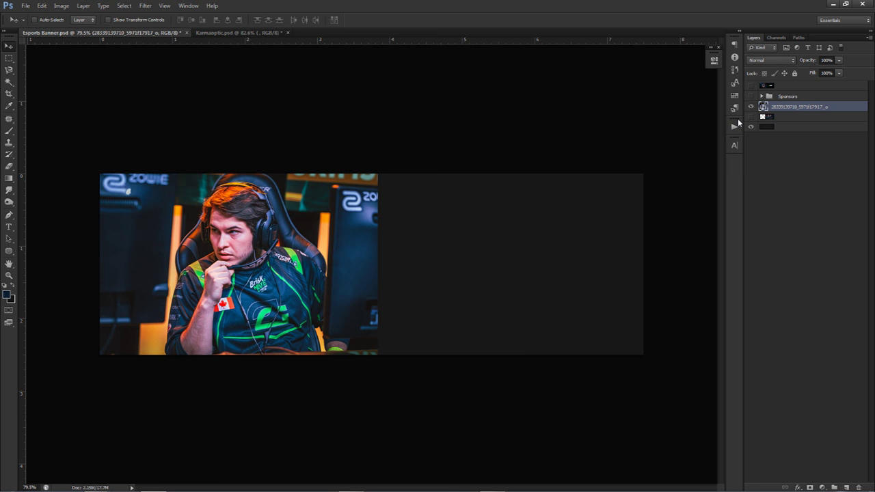
pyautogui.click(750, 106)
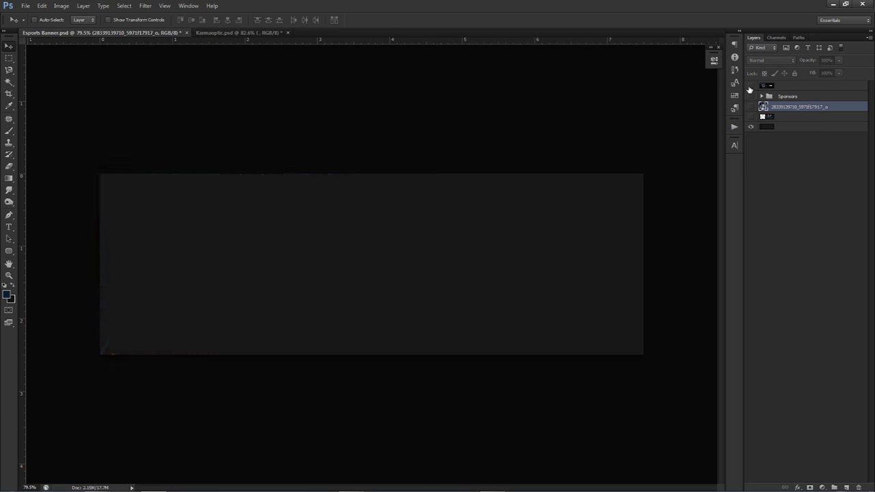
pyautogui.click(751, 85)
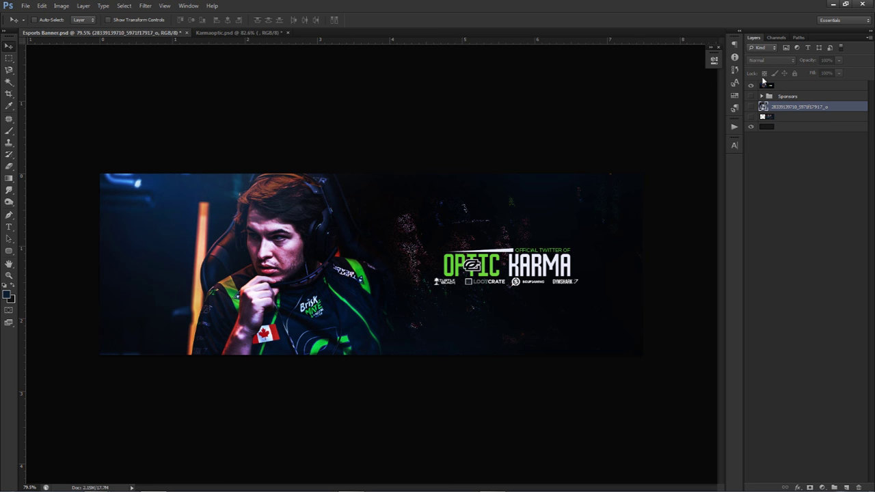
pyautogui.click(752, 90)
pyautogui.click(751, 107)
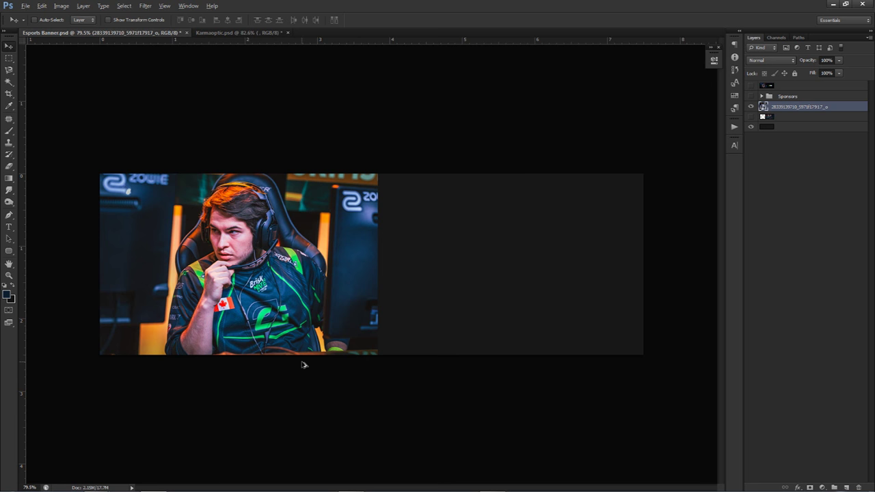
# Scale the player photo up around its center to about 7.39% with Free Transform.
pyautogui.scroll(3, 373, 358)
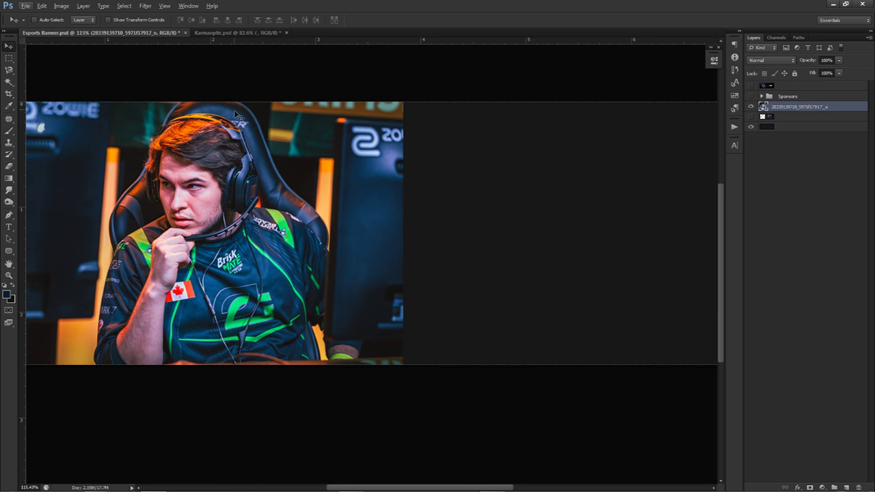
pyautogui.scroll(-2, 242, 132)
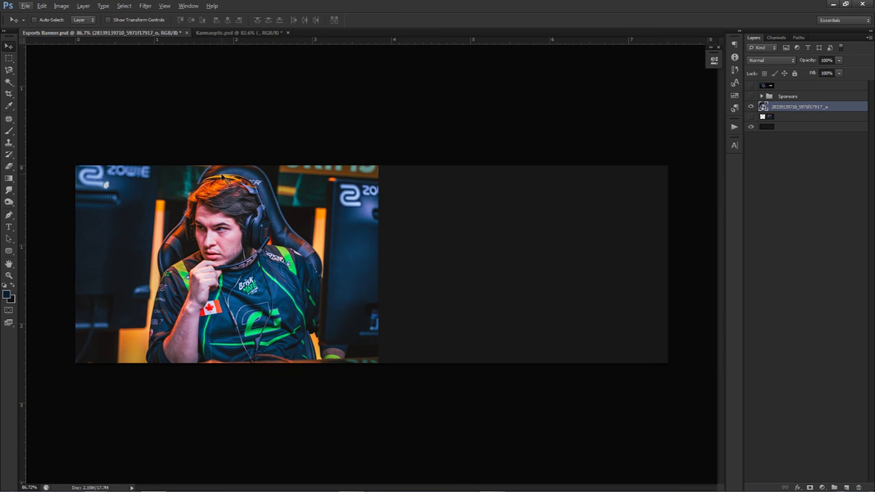
pyautogui.hotkey('ctrl', 't')
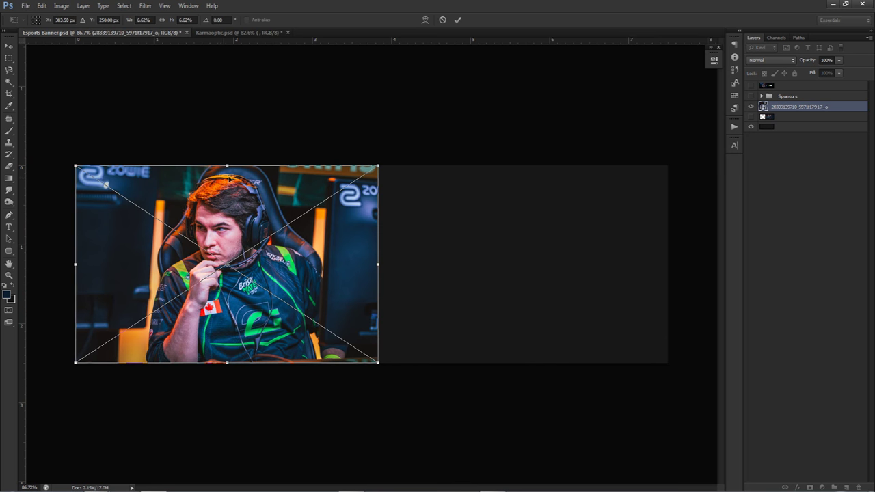
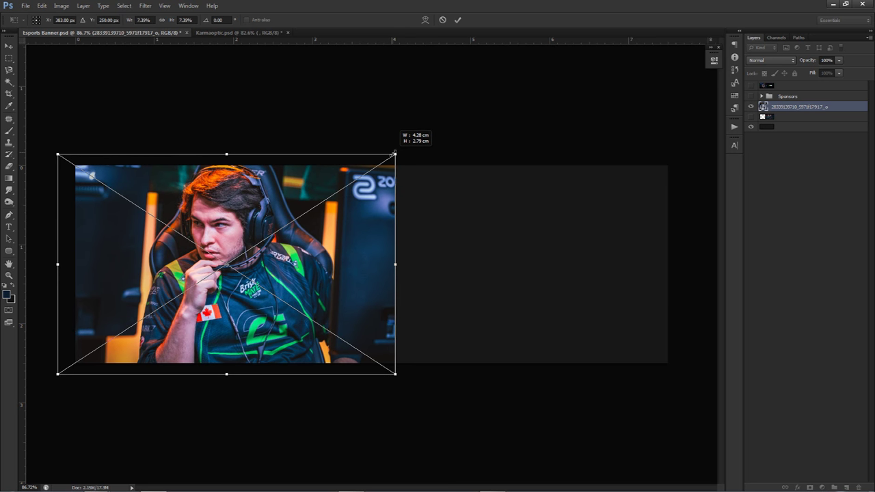
pyautogui.press('Return')
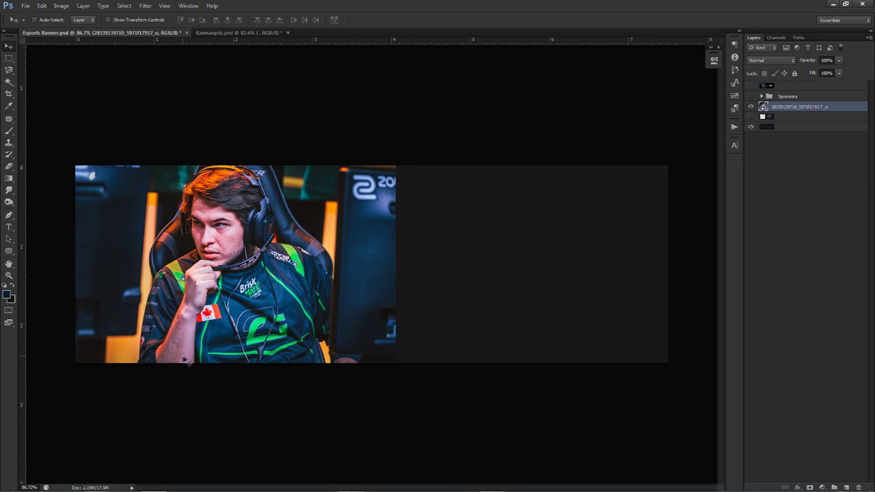
# Examine the lower edge of the player photo up close and compare its framing with the finished banner in Karmaoptic.psd.
pyautogui.scroll(5, 329, 370)
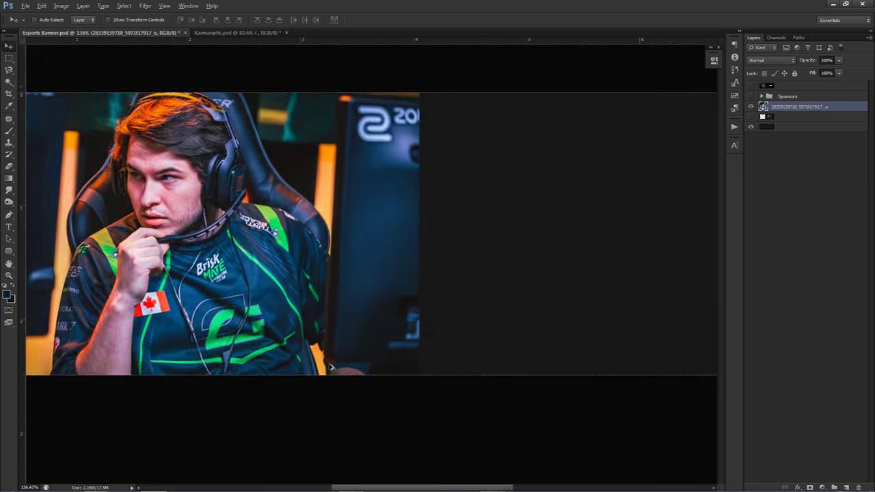
pyautogui.scroll(-3, 314, 366)
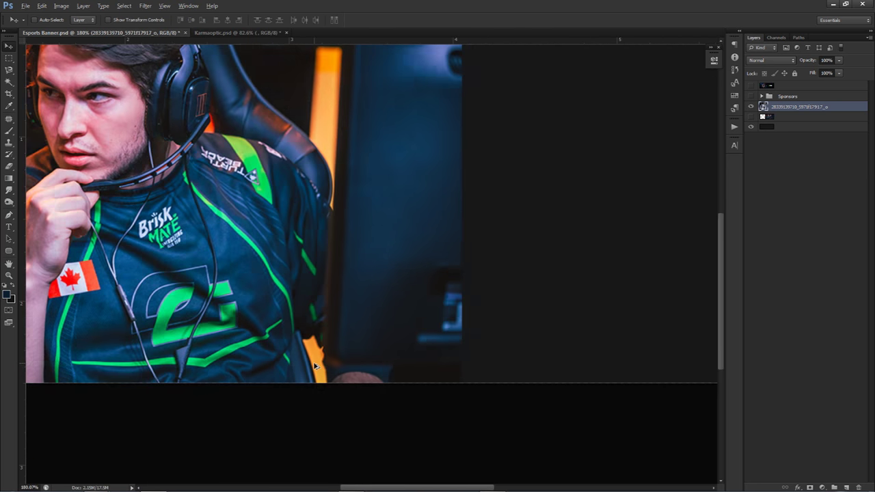
pyautogui.scroll(3, 315, 365)
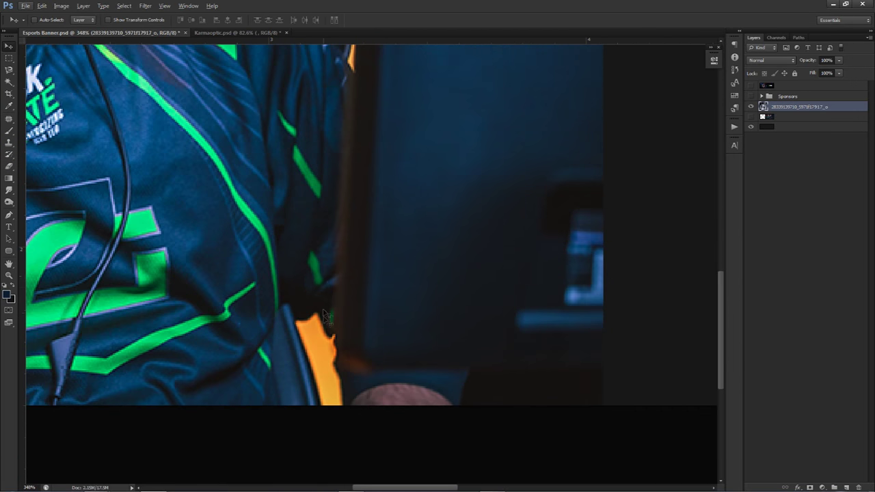
pyautogui.scroll(-3, 328, 371)
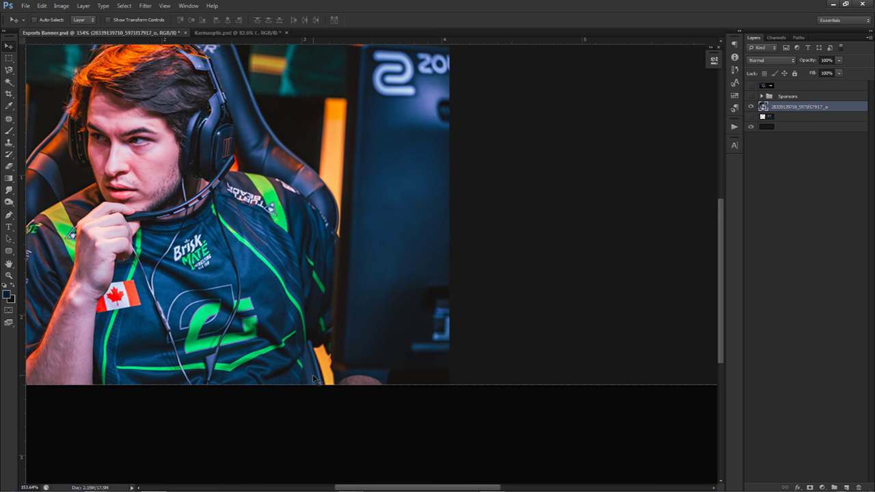
pyautogui.scroll(-4, 317, 380)
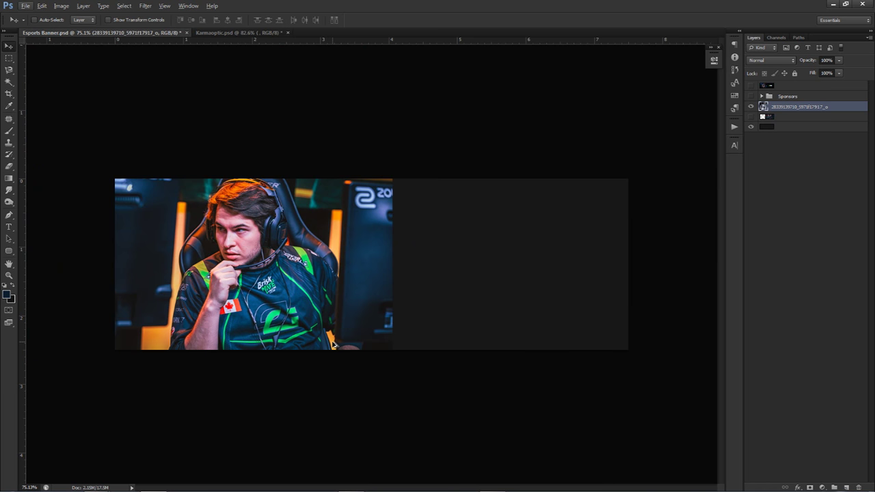
pyautogui.scroll(2, 349, 345)
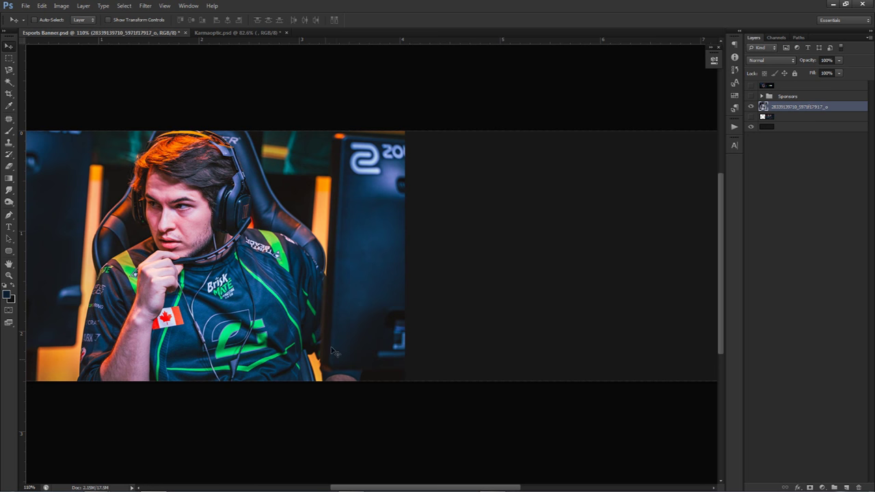
pyautogui.click(216, 33)
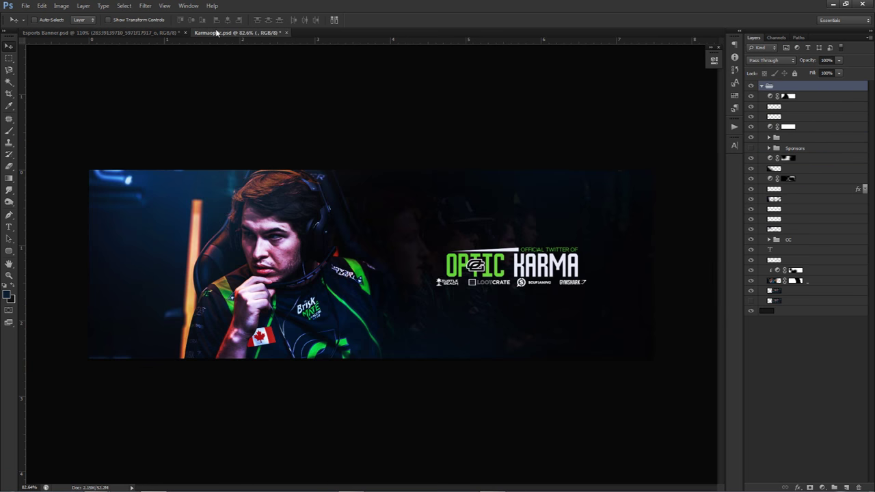
pyautogui.click(143, 33)
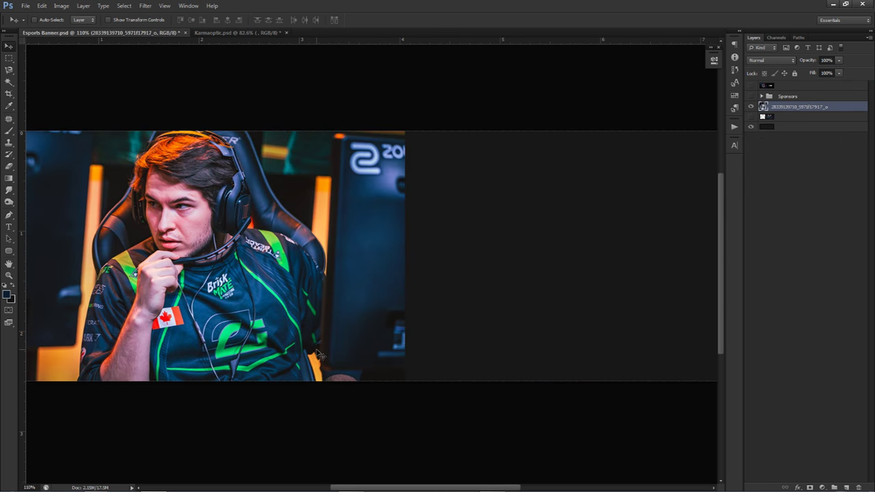
# Enlarge the player photo to about 8.26% and shift it toward the banner's center, to about X 459.5 px, Y 261 px.
pyautogui.hotkey('ctrl', 't')
pyautogui.moveTo(406, 115); pyautogui.dragTo(430, 98)
pyautogui.click(457, 20)
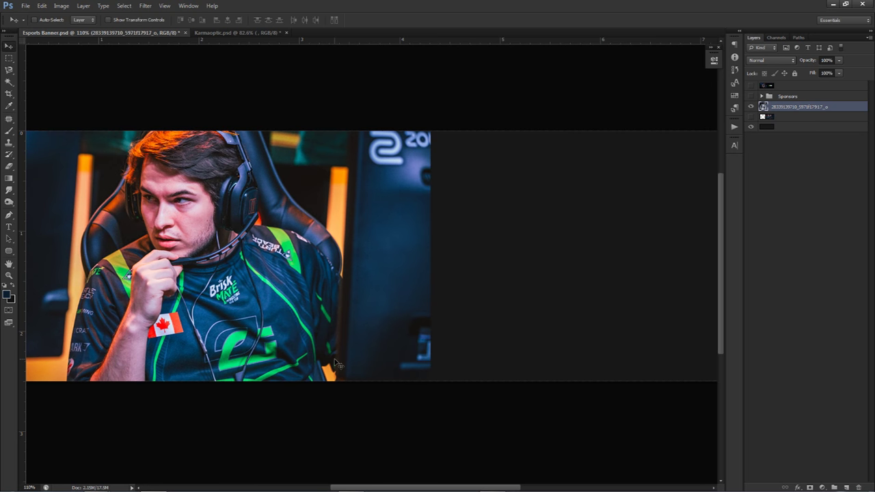
pyautogui.scroll(-3, 307, 282)
pyautogui.moveTo(283, 298); pyautogui.dragTo(313, 303)
# Move the player photo down and shrink it slightly with Free Transform, to about 8.12% at X 463 px, Y 277.5 px.
pyautogui.hotkey('ctrl', 't')
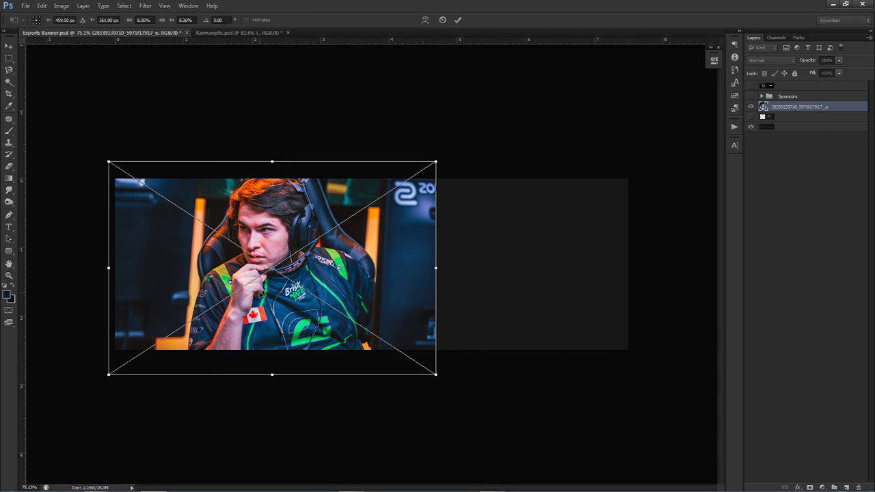
pyautogui.moveTo(261, 293)
pyautogui.mouseDown()
pyautogui.moveTo(268, 287)
pyautogui.moveTo(264, 302)
pyautogui.mouseUp()
pyautogui.moveTo(441, 384); pyautogui.dragTo(435, 379)
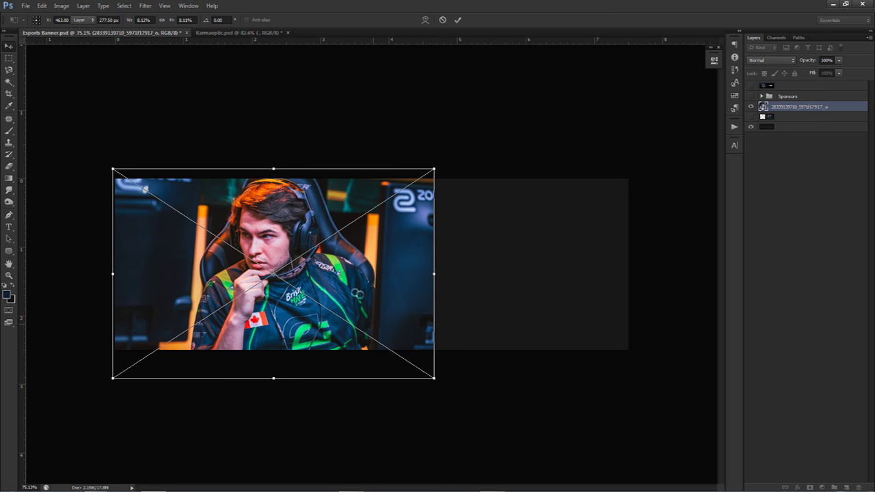
pyautogui.press('Return')
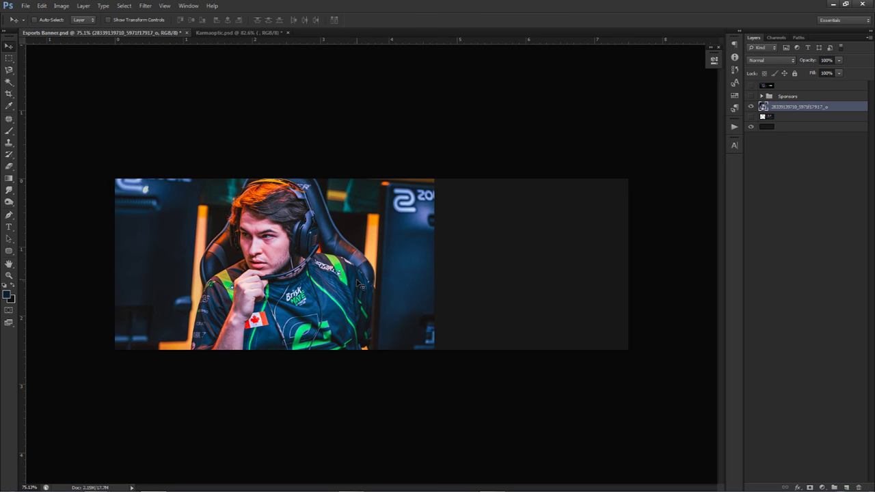
# Check the player photo's framing up close and rasterize its layer.
pyautogui.press('alt')
pyautogui.press('alt')
pyautogui.scroll(5, 295, 197)
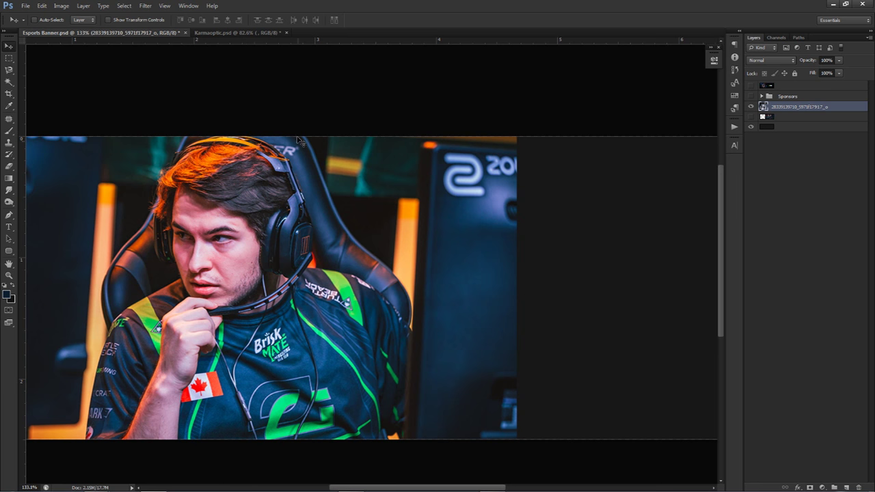
pyautogui.scroll(-5, 299, 139)
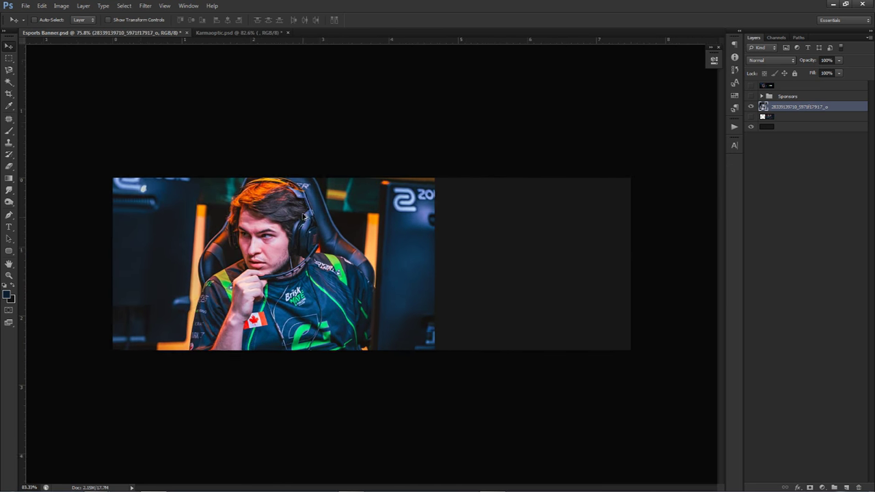
pyautogui.scroll(3, 304, 217)
pyautogui.rightClick(764, 106)
pyautogui.rightClick(768, 108)
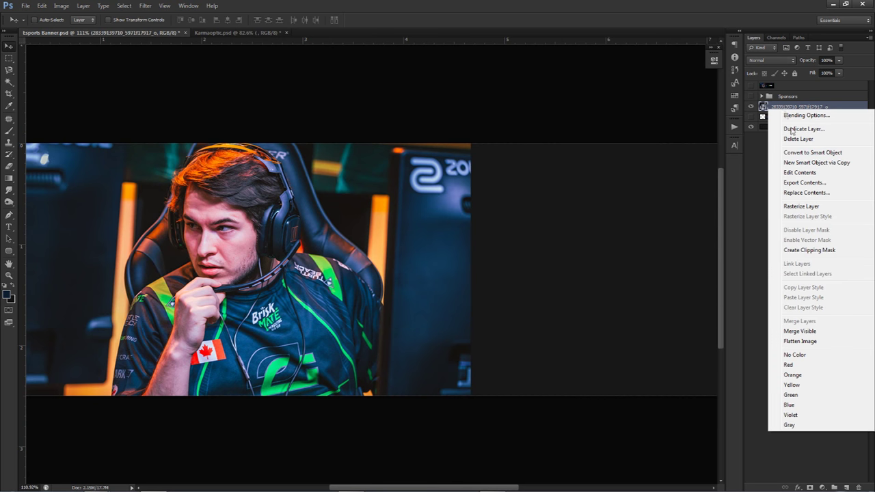
pyautogui.click(798, 206)
# Start a Pen tool path above the gaming chair and trace the chair's right edge down toward the shoulder.
pyautogui.press('p')
pyautogui.scroll(4, 370, 152)
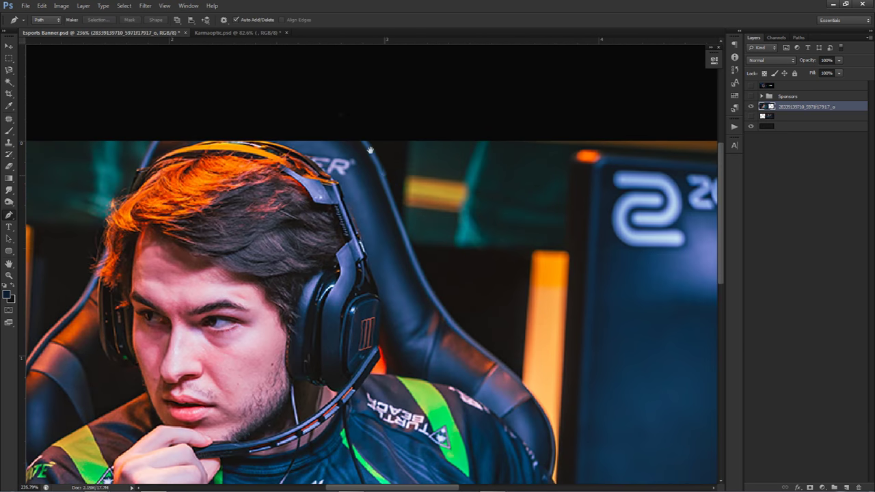
pyautogui.moveTo(371, 149); pyautogui.dragTo(316, 77)
pyautogui.click(309, 64)
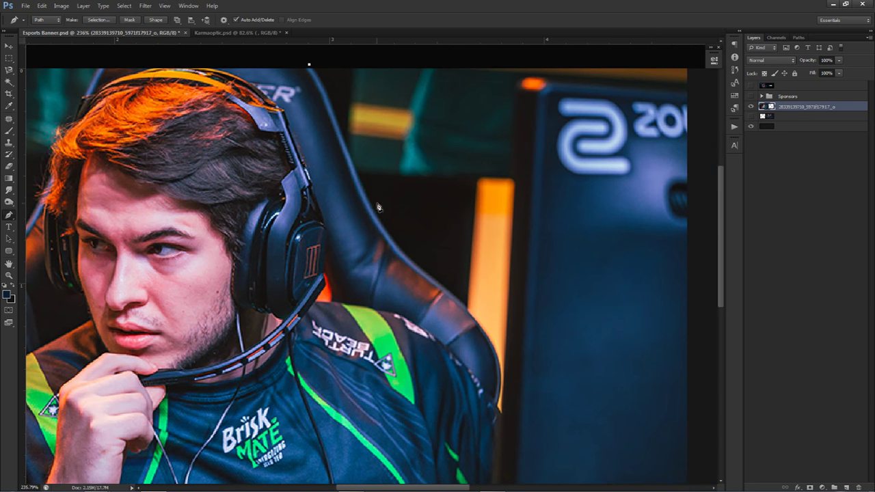
pyautogui.moveTo(367, 198); pyautogui.dragTo(422, 344)
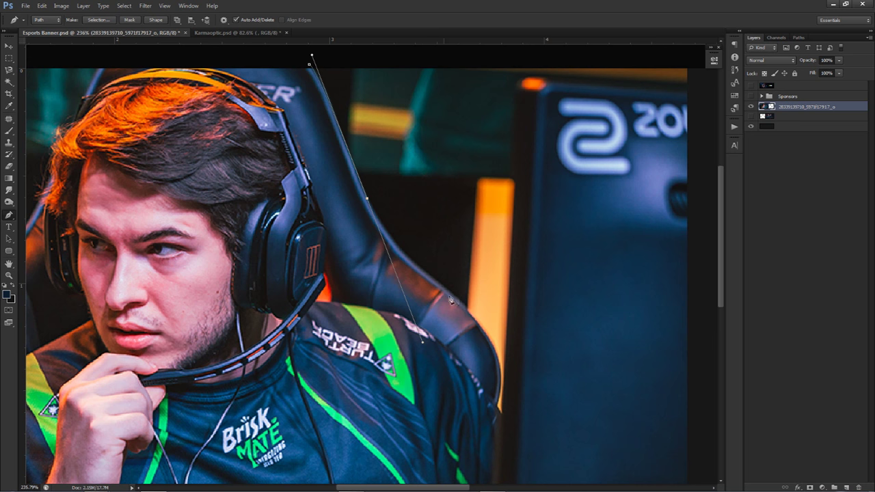
pyautogui.click(474, 318)
pyautogui.moveTo(424, 344); pyautogui.dragTo(393, 262)
pyautogui.click(445, 289)
pyautogui.moveTo(444, 289); pyautogui.dragTo(441, 286)
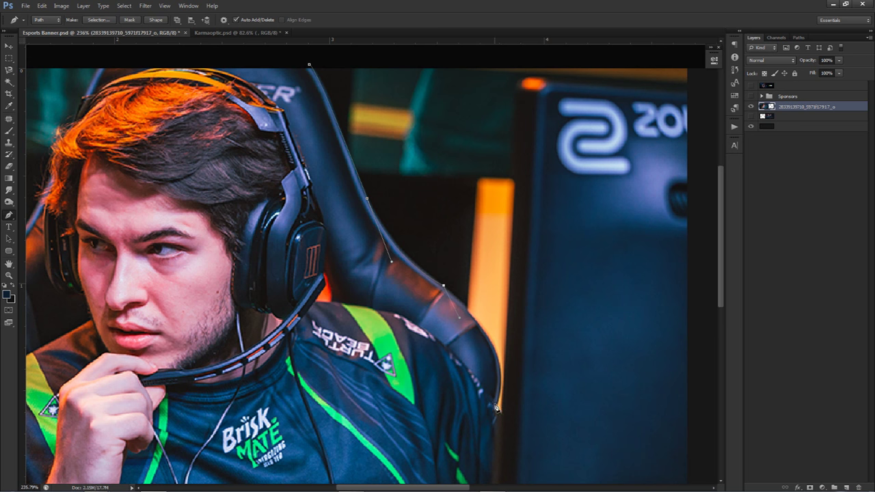
# Continue the path around the lower chair curve and down the player's sleeve to the photo's bottom edge.
pyautogui.moveTo(499, 412); pyautogui.dragTo(489, 462)
pyautogui.moveTo(506, 336); pyautogui.dragTo(500, 311)
pyautogui.press('Return')
pyautogui.moveTo(510, 411); pyautogui.dragTo(521, 297)
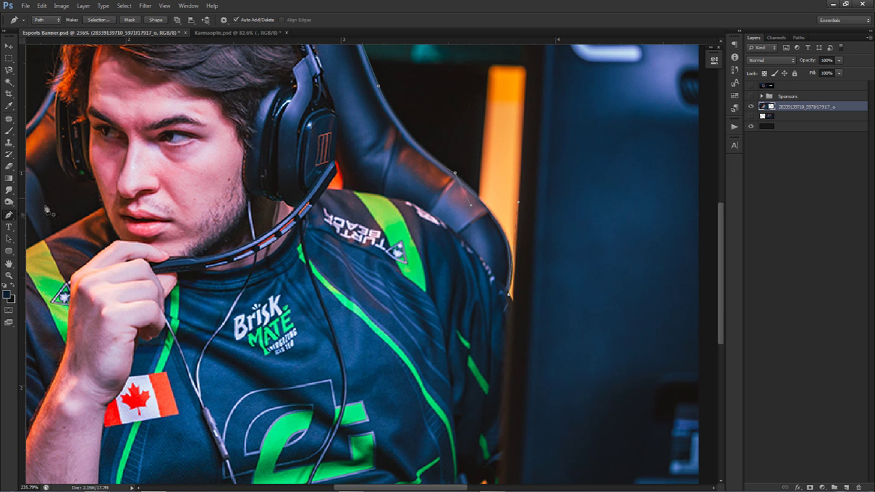
pyautogui.rightClick(7, 216)
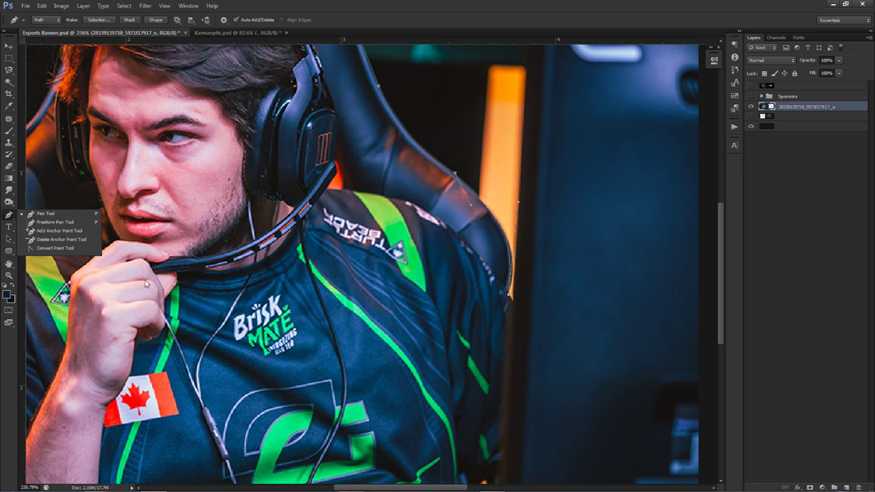
pyautogui.moveTo(508, 311); pyautogui.dragTo(503, 268)
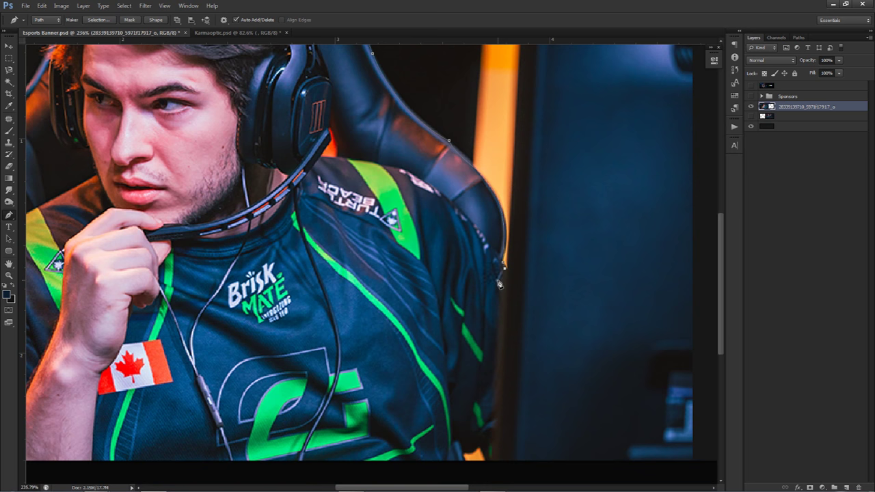
pyautogui.scroll(-2, 506, 300)
pyautogui.moveTo(487, 337); pyautogui.dragTo(485, 418)
pyautogui.hotkey('ctrl', '0')
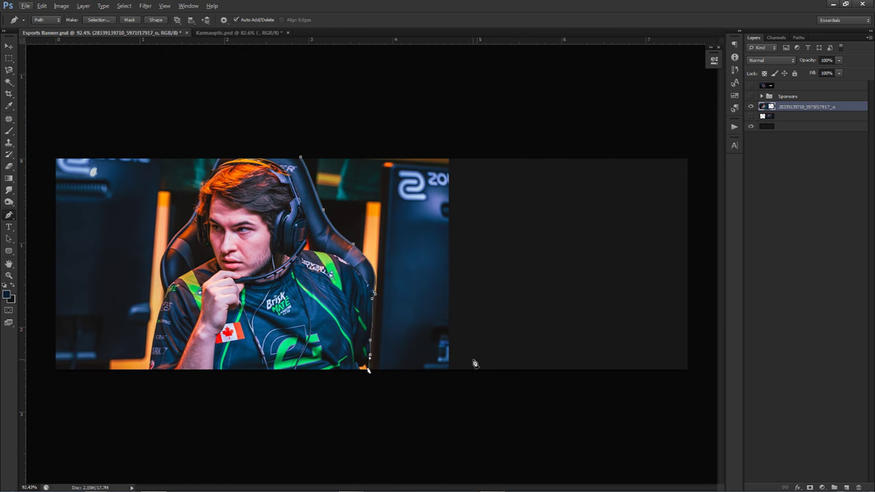
# Close the path with straight segments looping around the area to the right of the player, back to the chair top.
pyautogui.click(549, 412)
pyautogui.click(686, 183)
pyautogui.click(560, 89)
pyautogui.click(313, 97)
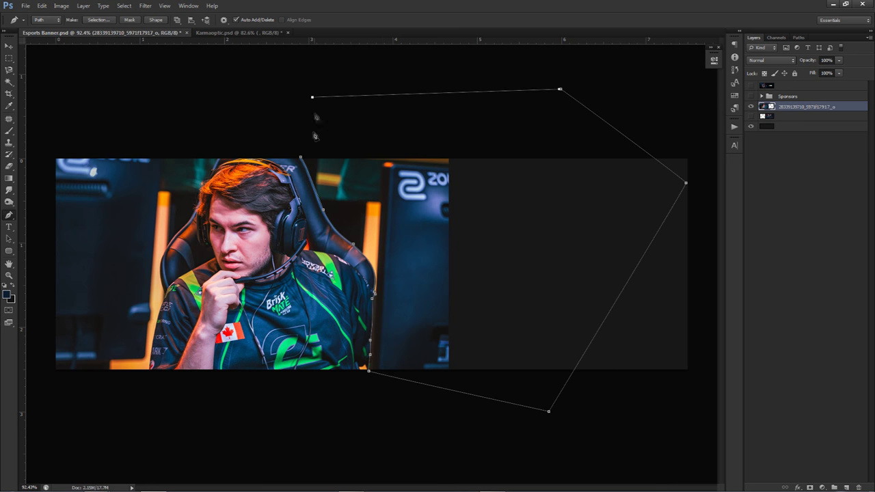
pyautogui.click(301, 159)
# Make a new selection from the path with 0 px feather, delete the photo background inside it, and deselect.
pyautogui.rightClick(450, 190)
pyautogui.click(486, 233)
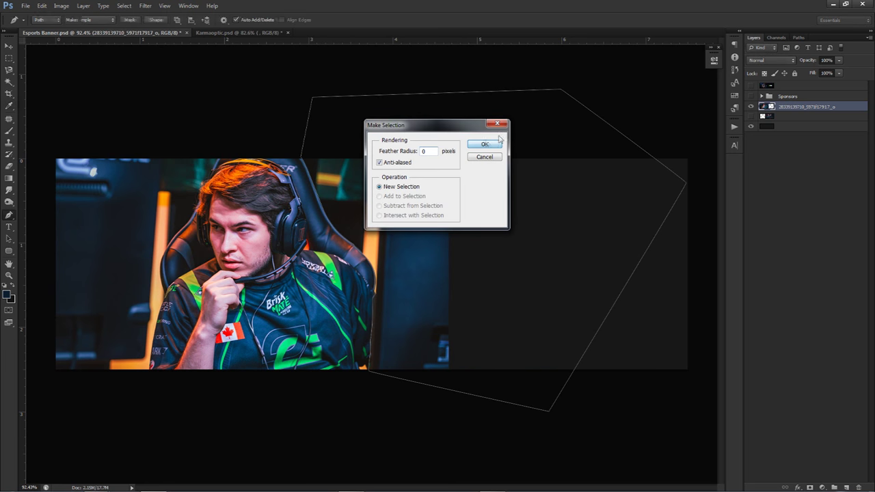
pyautogui.click(491, 143)
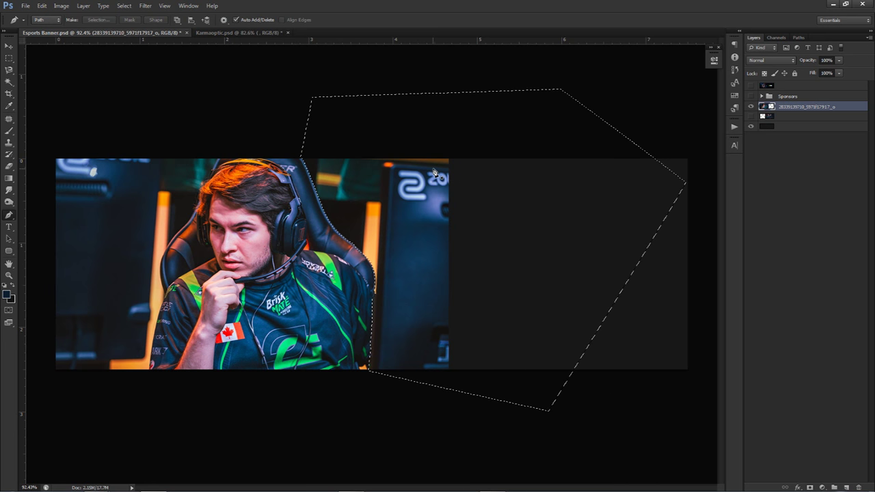
pyautogui.press('Delete')
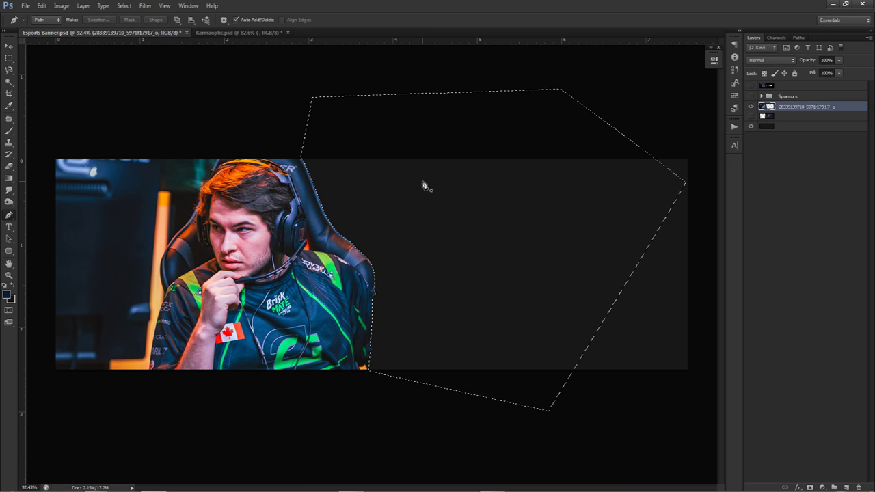
pyautogui.press('d')
pyautogui.press('v')
pyautogui.hotkey('ctrl', 'd')
pyautogui.scroll(-1, 421, 214)
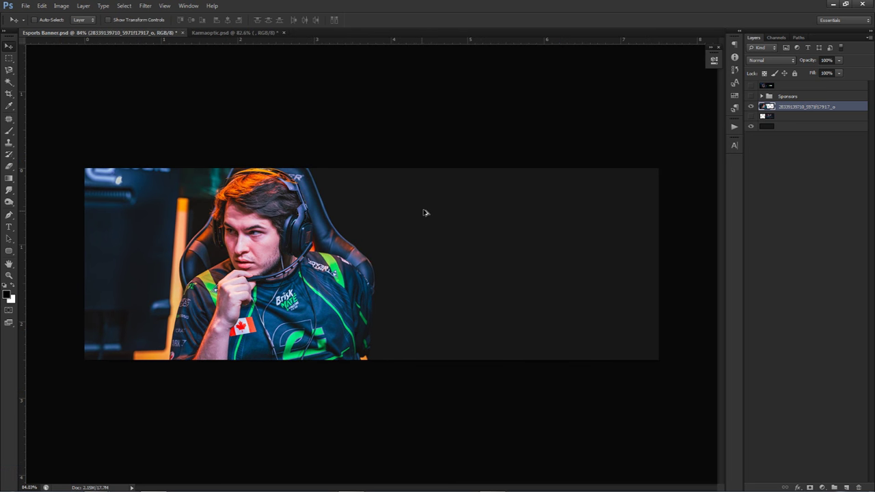
# Show the team photo layer behind the player and shift it slightly to the left.
pyautogui.click(751, 117)
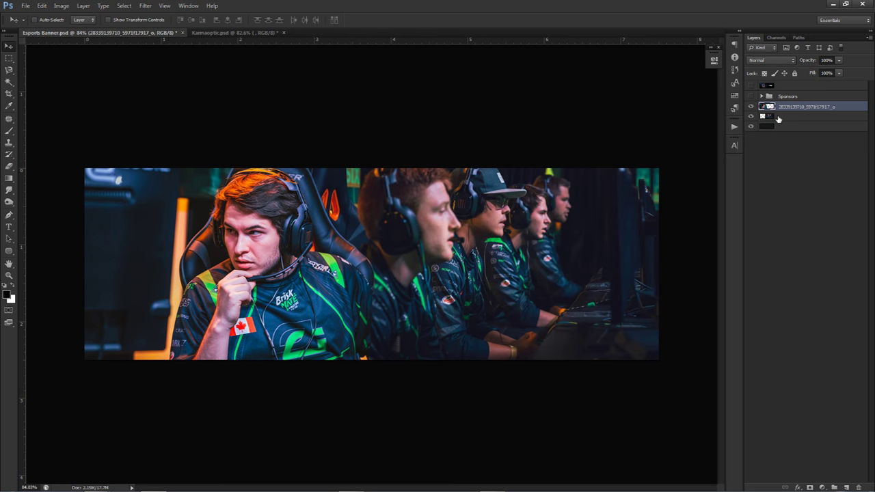
pyautogui.click(767, 117)
pyautogui.moveTo(519, 225); pyautogui.dragTo(513, 224)
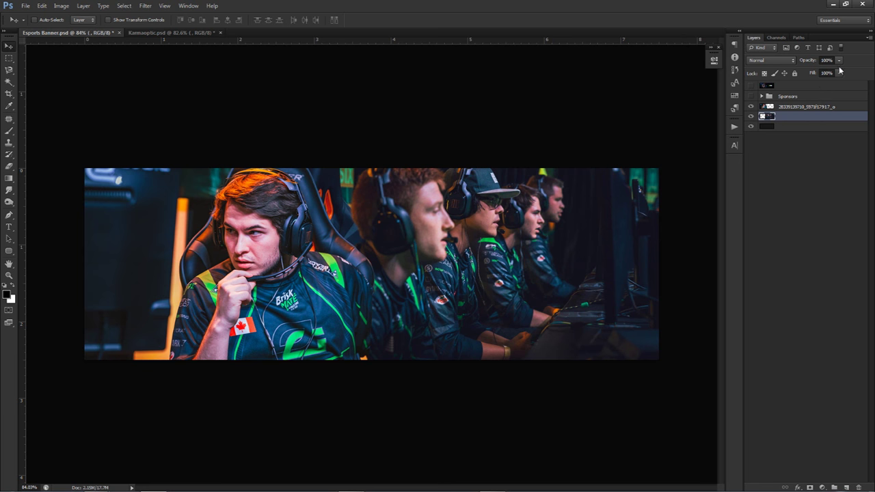
# Reduce the team photo layer's opacity to 30% and deselect the layer.
pyautogui.moveTo(839, 63); pyautogui.dragTo(821, 71)
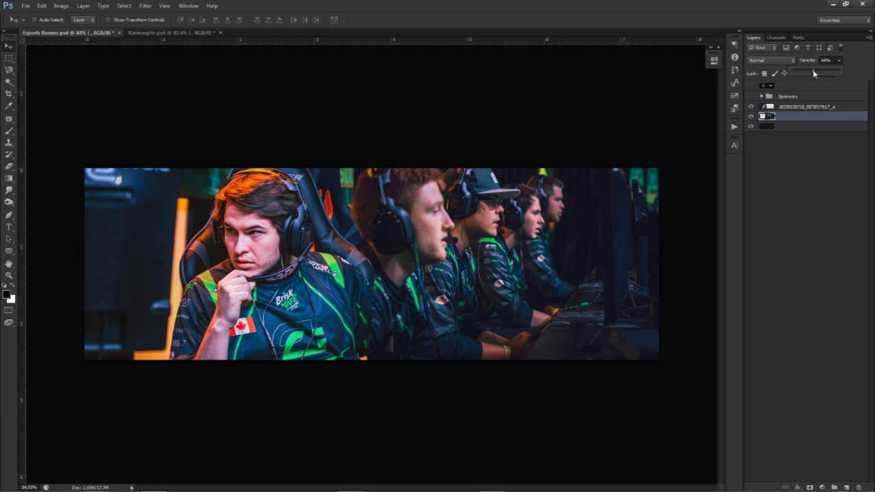
pyautogui.moveTo(808, 69); pyautogui.dragTo(808, 69)
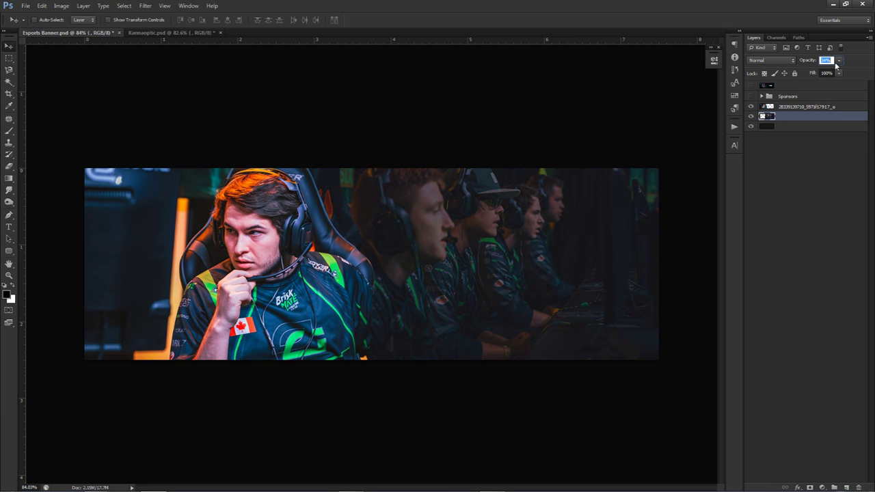
pyautogui.write('30')
pyautogui.click(809, 170)
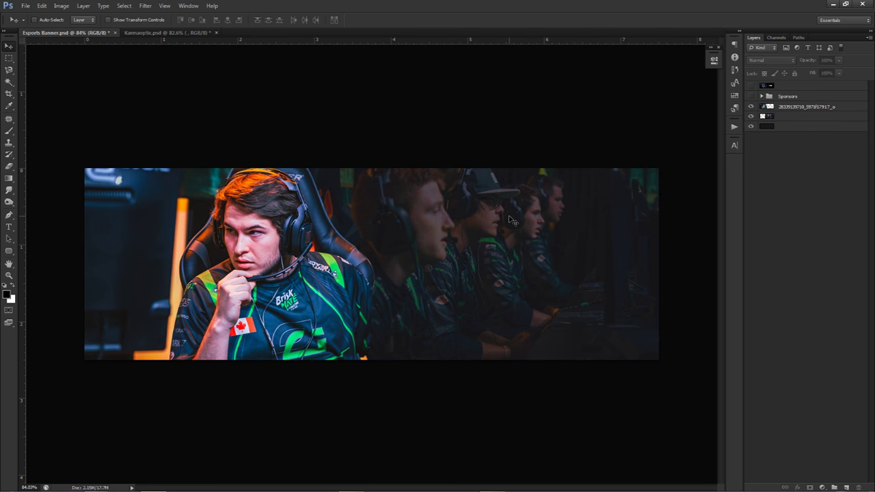
# Rename the player photo layer as Main photo.
pyautogui.doubleClick(807, 106)
pyautogui.write('Main photo')
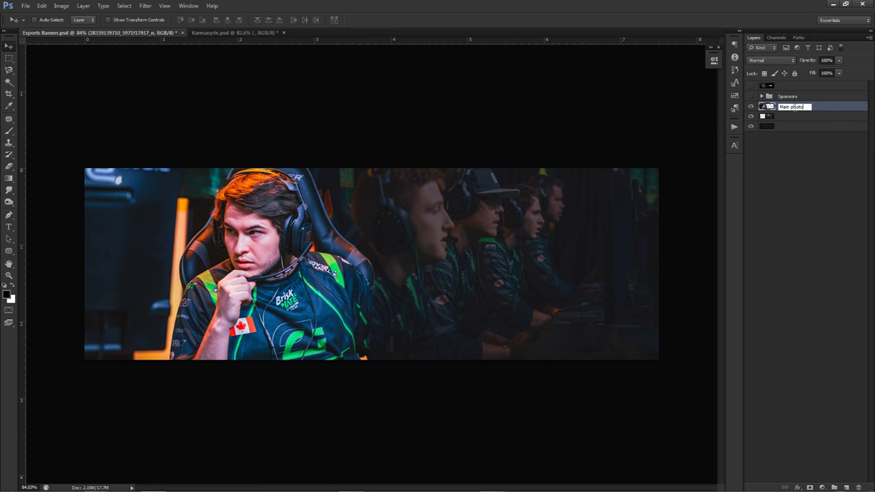
pyautogui.press('Return')
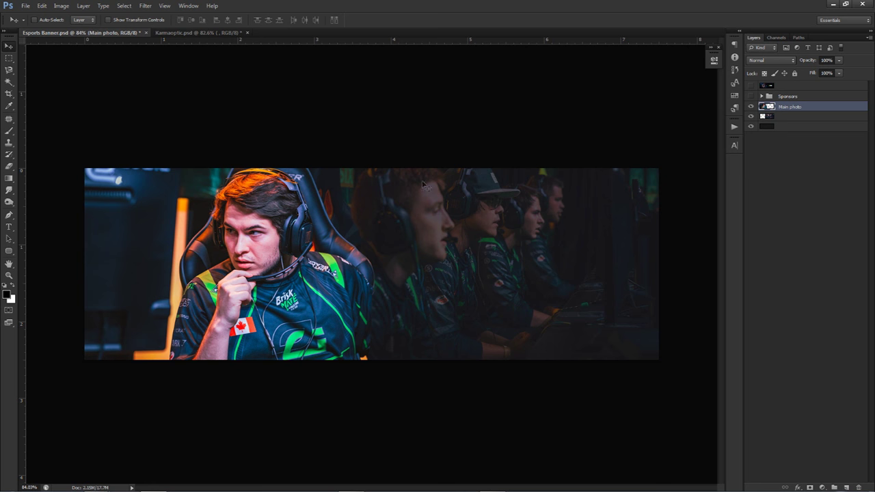
# Add a Brightness/Contrast adjustment layer above Main photo with brightness -15 and contrast 40.
pyautogui.click(824, 488)
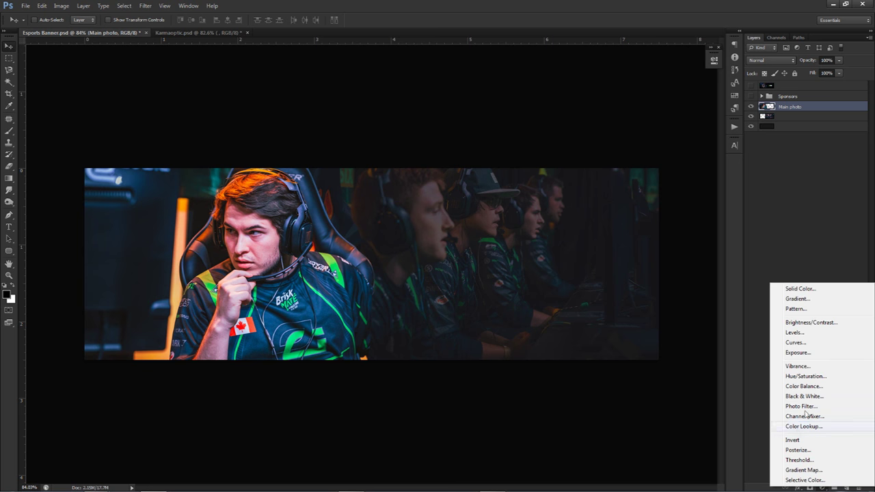
pyautogui.click(802, 324)
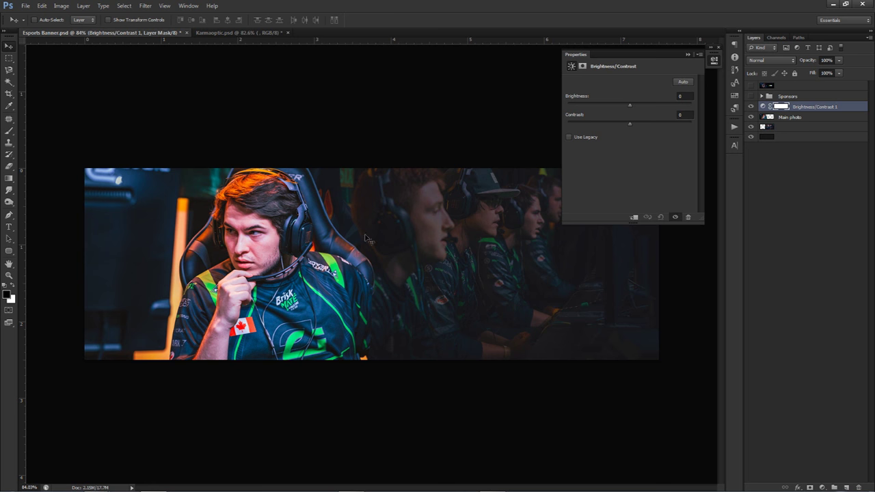
pyautogui.click(681, 97)
pyautogui.write('-15')
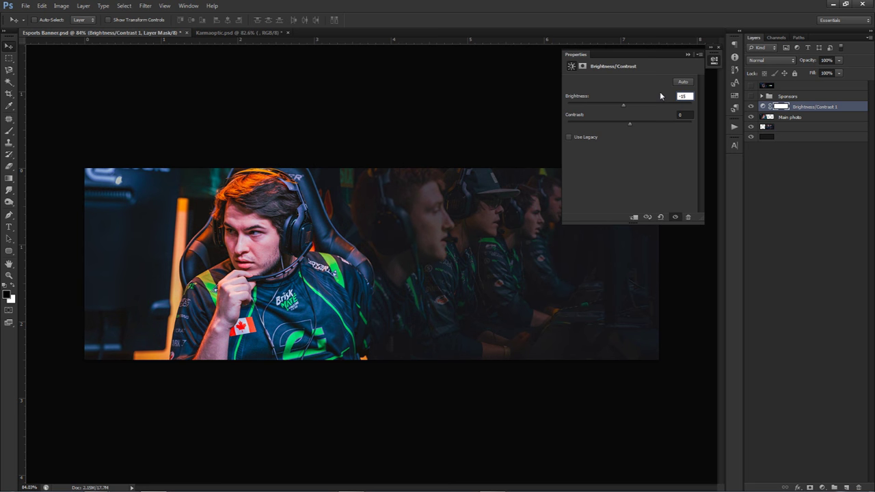
pyautogui.click(681, 113)
pyautogui.write('40')
# Compare the banner with and without the Brightness/Contrast adjustment by toggling its visibility.
pyautogui.click(754, 106)
pyautogui.click(753, 107)
pyautogui.click(754, 106)
pyautogui.click(753, 107)
pyautogui.click(753, 107)
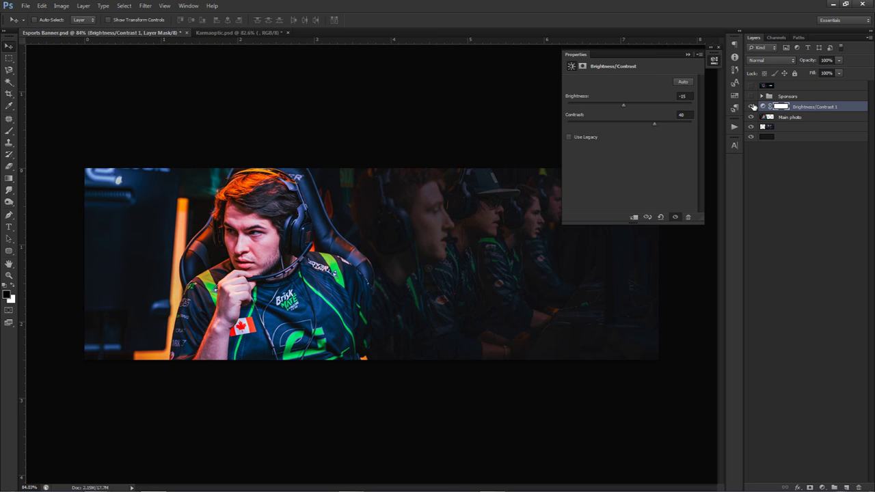
pyautogui.click(750, 106)
pyautogui.click(750, 107)
pyautogui.click(750, 106)
pyautogui.click(751, 107)
pyautogui.click(750, 106)
pyautogui.click(751, 106)
pyautogui.click(750, 107)
pyautogui.click(751, 107)
# Add an Exposure adjustment layer on top with offset .0090 and gamma correction .80.
pyautogui.click(824, 486)
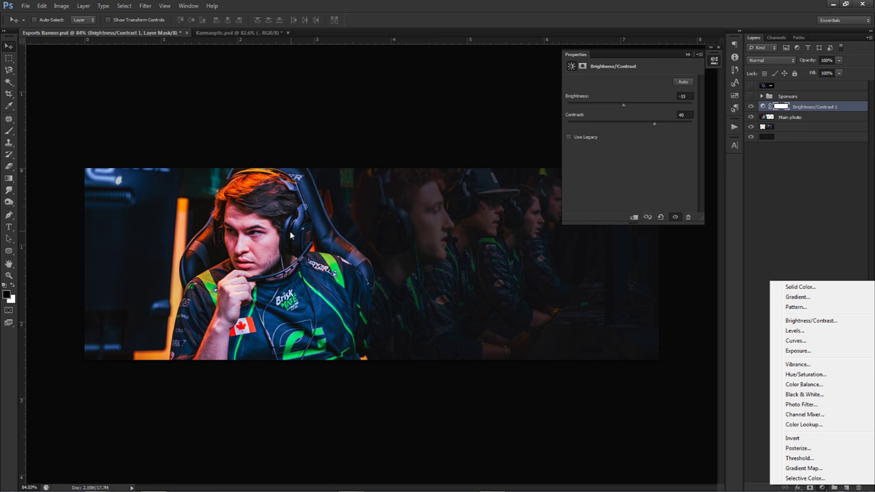
pyautogui.click(800, 352)
pyautogui.click(687, 116)
pyautogui.write('.0090')
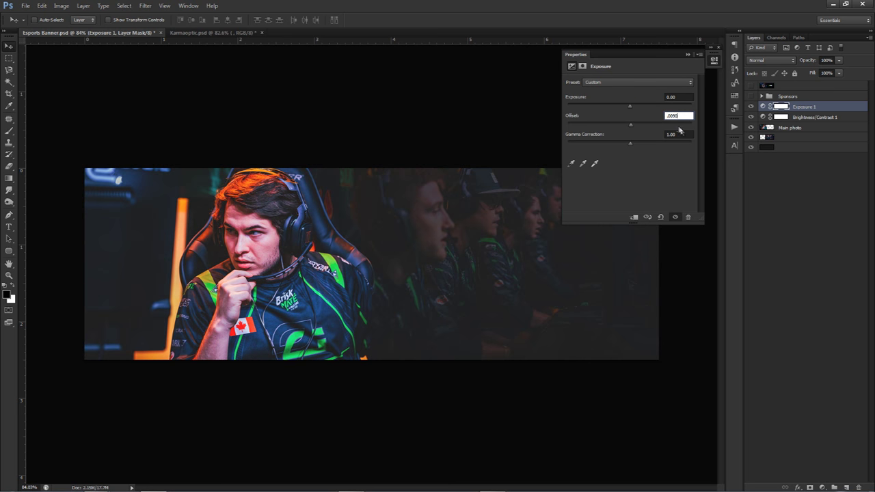
pyautogui.press('Tab')
pyautogui.write('.80')
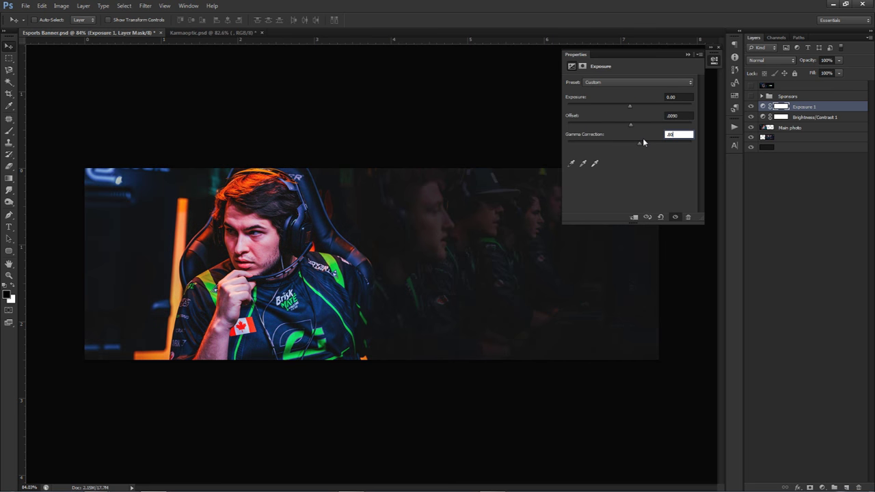
# Compare the banner with and without the Exposure adjustment by toggling its visibility, leaving it visible.
pyautogui.click(752, 108)
pyautogui.click(751, 107)
pyautogui.click(751, 107)
pyautogui.click(751, 107)
pyautogui.click(751, 108)
pyautogui.click(752, 107)
pyautogui.click(752, 108)
pyautogui.click(752, 107)
pyautogui.click(752, 108)
pyautogui.click(752, 107)
pyautogui.click(752, 107)
pyautogui.click(751, 107)
pyautogui.click(752, 108)
pyautogui.click(751, 107)
pyautogui.click(751, 107)
pyautogui.click(751, 108)
pyautogui.click(751, 108)
pyautogui.click(751, 107)
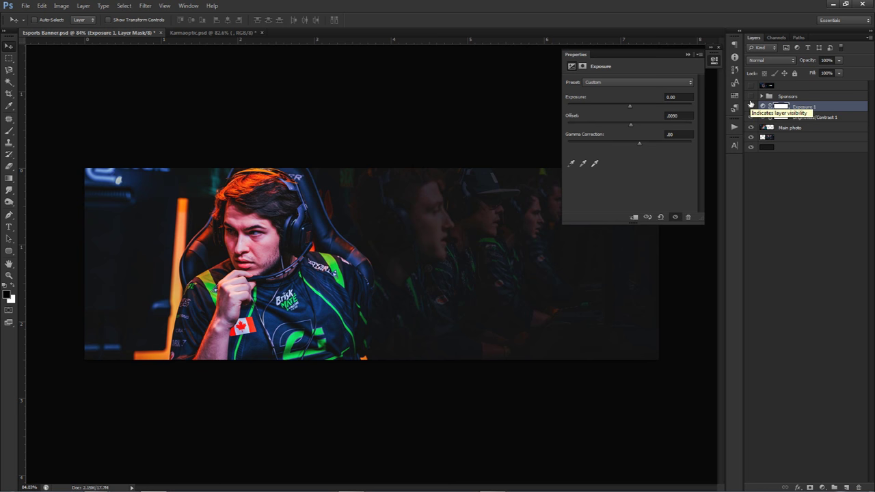
pyautogui.click(754, 107)
pyautogui.click(753, 107)
pyautogui.click(753, 107)
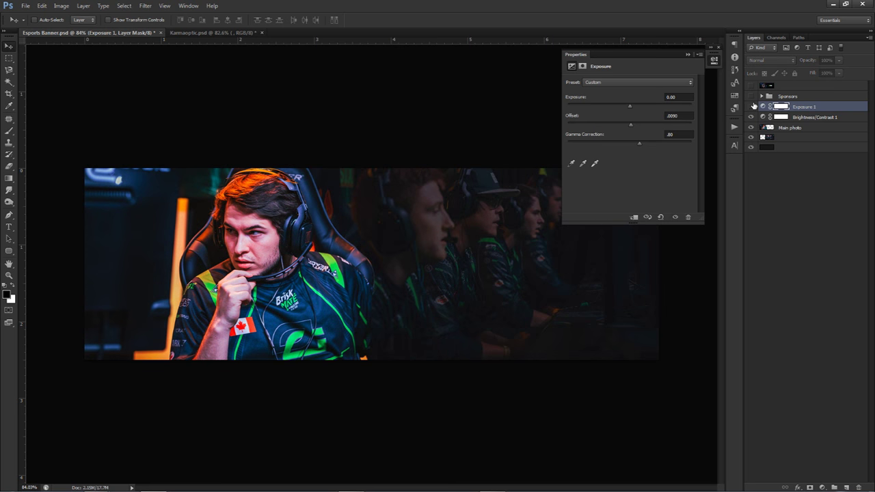
pyautogui.click(754, 107)
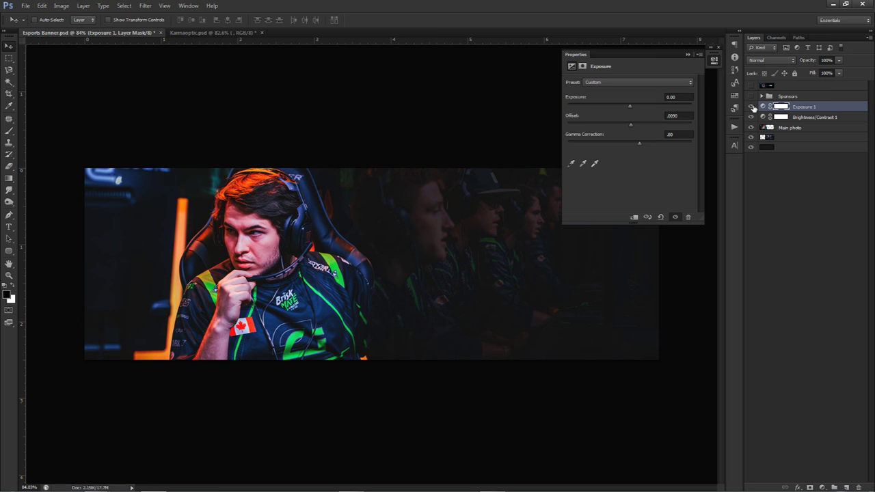
# Add a Hue/Saturation adjustment layer directly above Main photo and clip it to that layer.
pyautogui.click(797, 128)
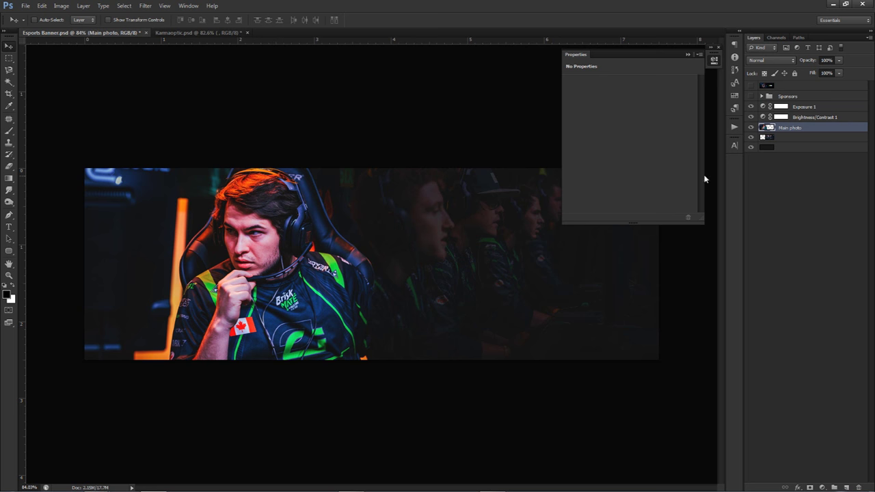
pyautogui.click(821, 487)
pyautogui.click(795, 375)
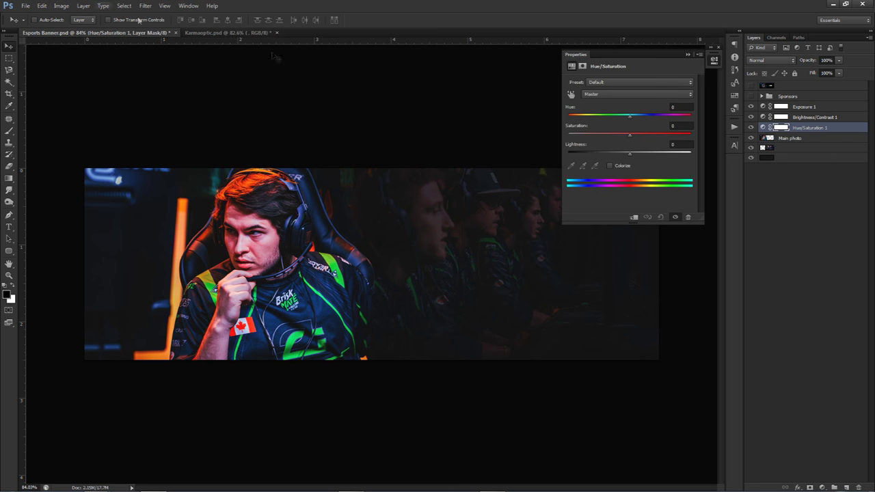
pyautogui.click(786, 140)
pyautogui.click(62, 5)
pyautogui.moveTo(76, 30)
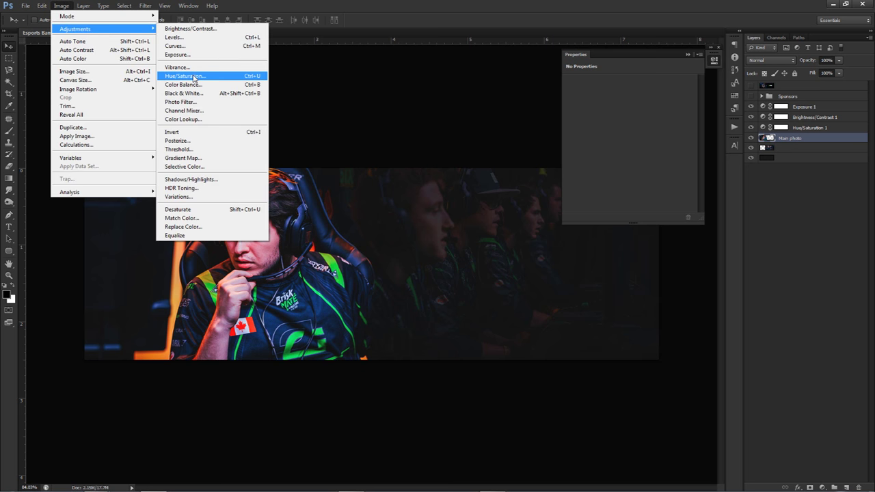
pyautogui.click(803, 130)
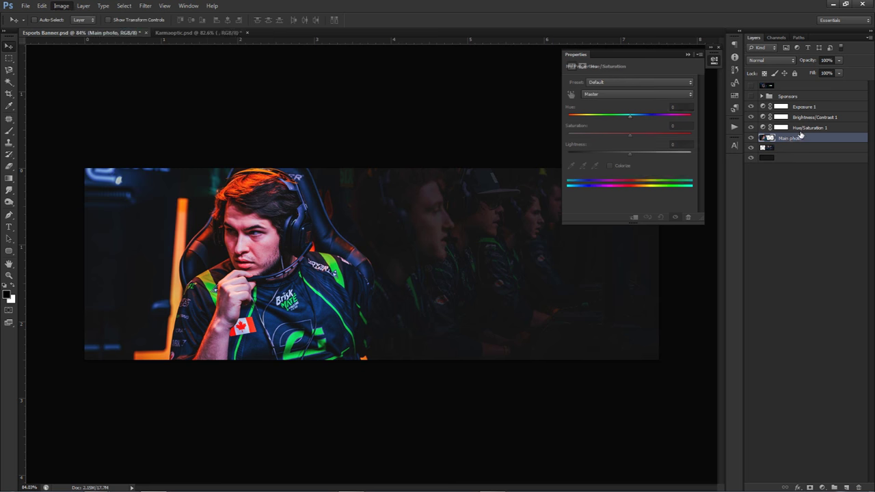
pyautogui.rightClick(825, 130)
pyautogui.click(814, 238)
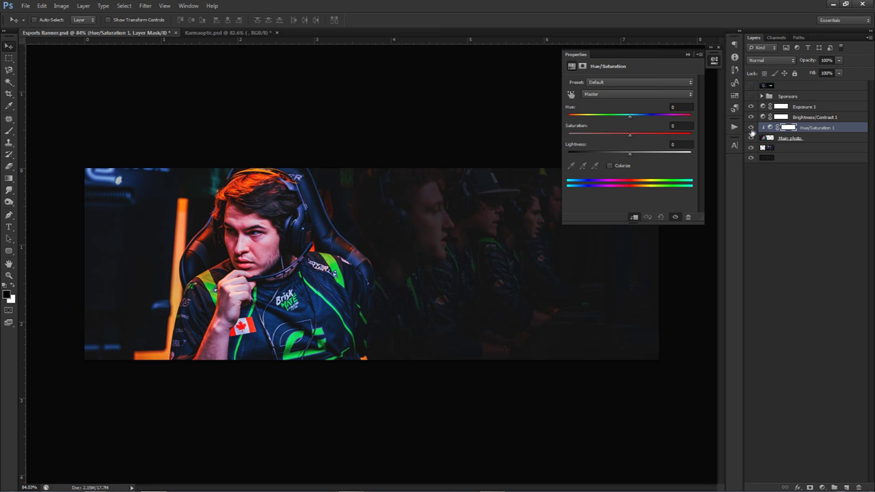
# Set the clipped Hue/Saturation adjustment to hue 0 and saturation -30 on the Master range.
pyautogui.moveTo(630, 116); pyautogui.dragTo(604, 115)
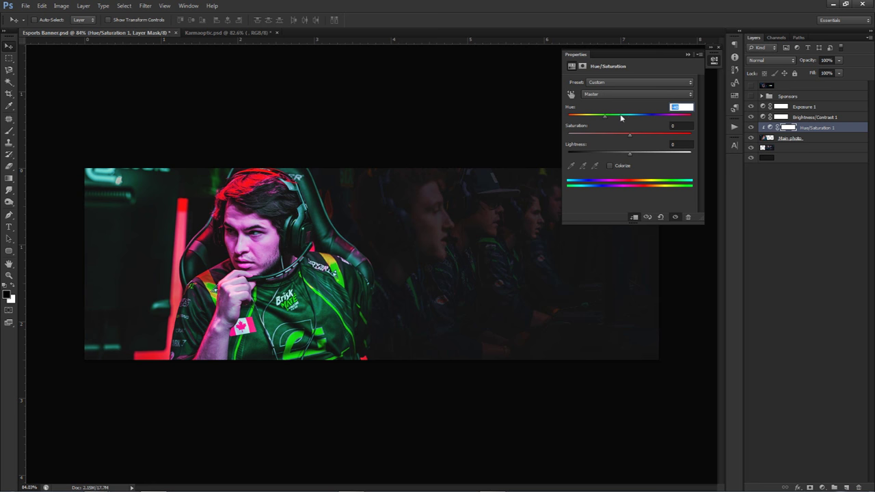
pyautogui.write('0')
pyautogui.moveTo(628, 134)
pyautogui.mouseDown()
pyautogui.moveTo(557, 140)
pyautogui.moveTo(617, 139)
pyautogui.mouseUp()
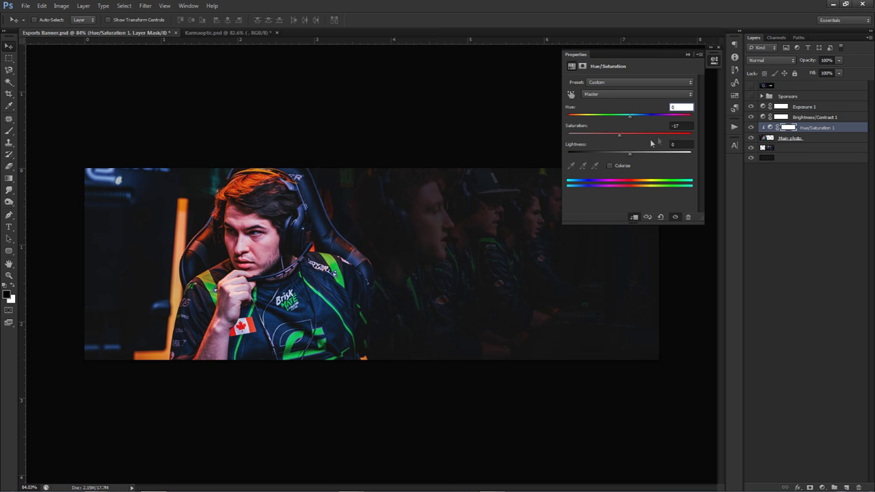
pyautogui.click(681, 125)
pyautogui.write('-15')
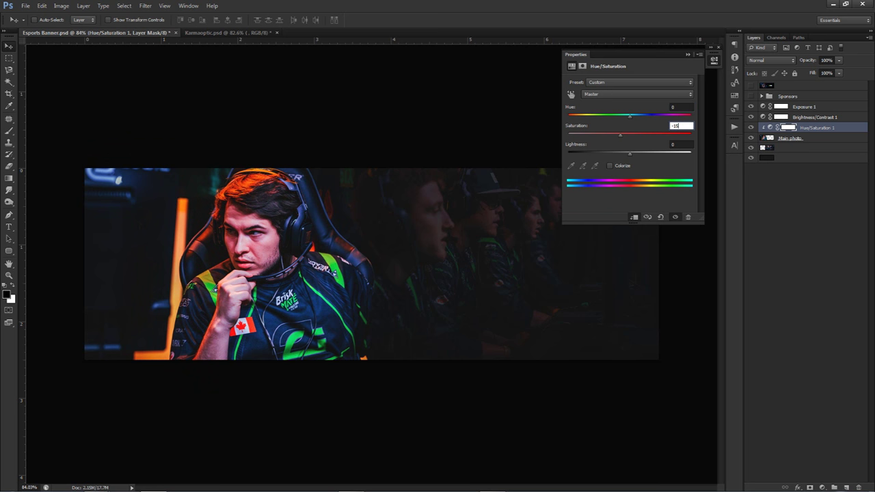
pyautogui.press('Return')
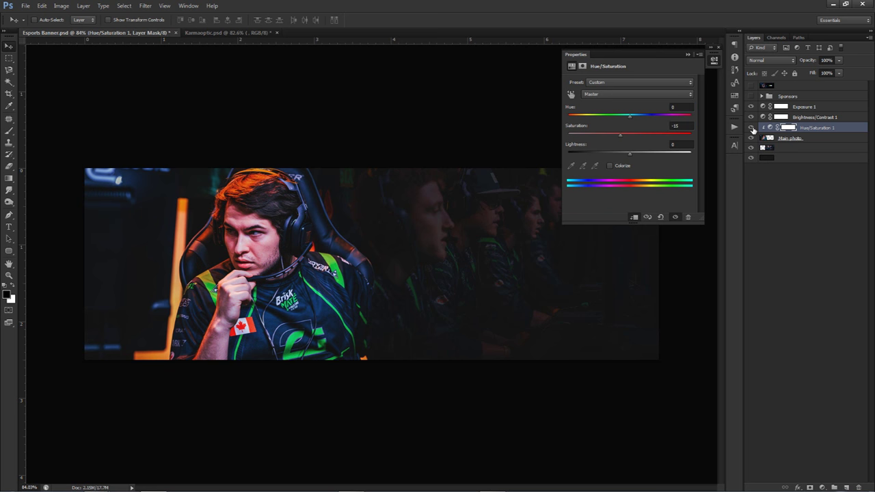
pyautogui.moveTo(613, 135); pyautogui.dragTo(604, 137)
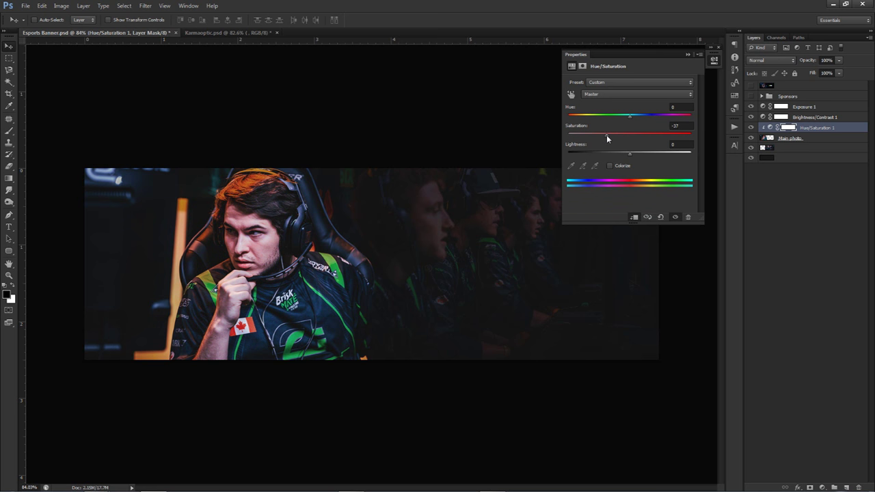
pyautogui.moveTo(606, 136); pyautogui.dragTo(612, 135)
pyautogui.click(611, 96)
pyautogui.click(609, 96)
pyautogui.click(607, 95)
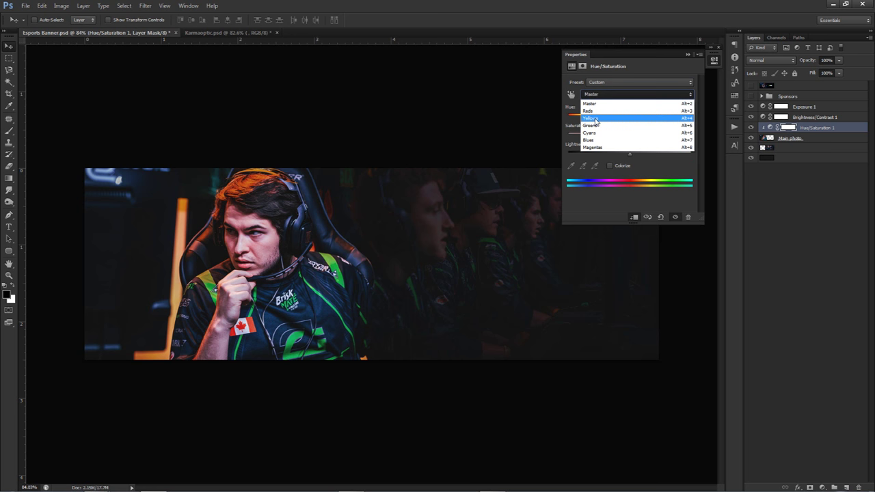
pyautogui.click(599, 103)
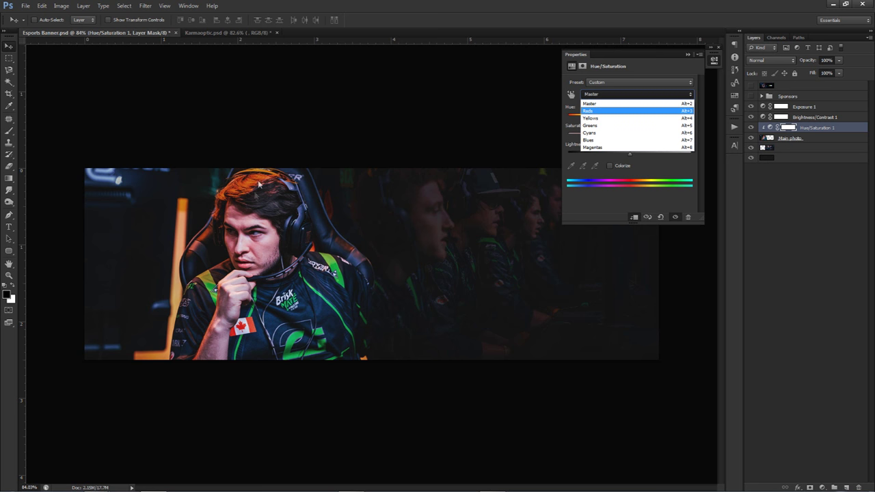
pyautogui.press('Down')
pyautogui.press('Down')
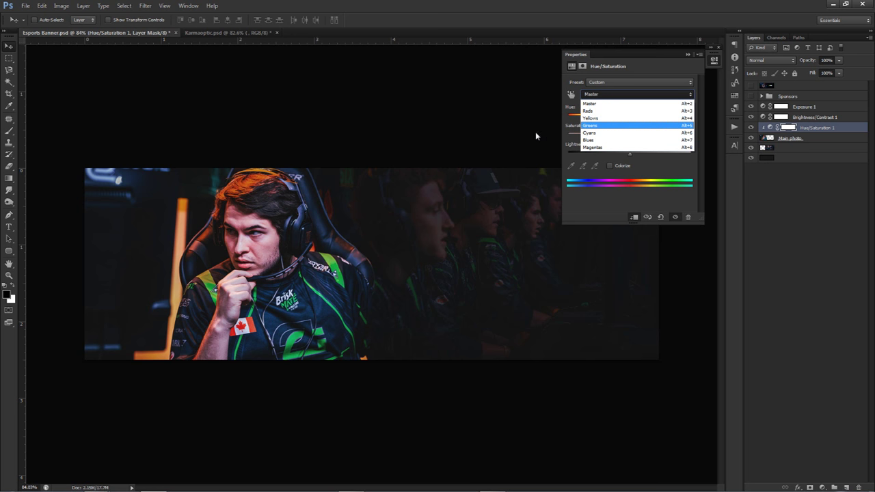
pyautogui.click(596, 96)
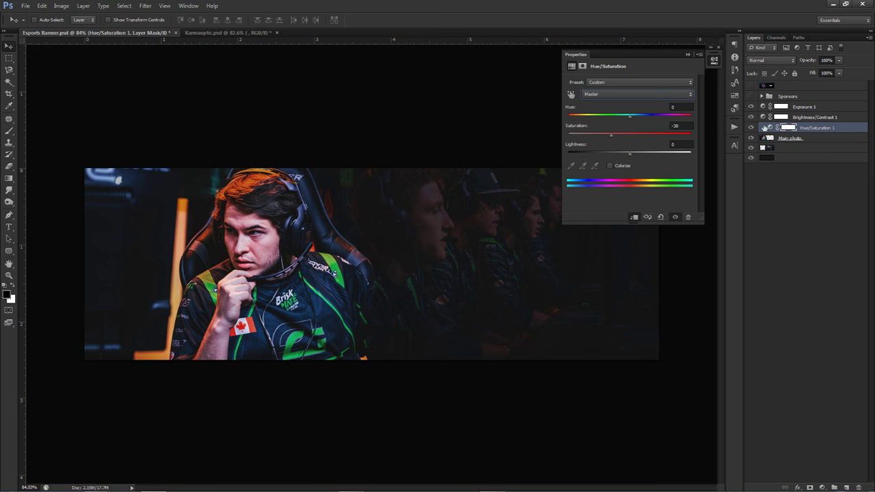
# Add a Gradient Map adjustment layer above Exposure 1 and choose the Black, White gradient preset.
pyautogui.click(801, 110)
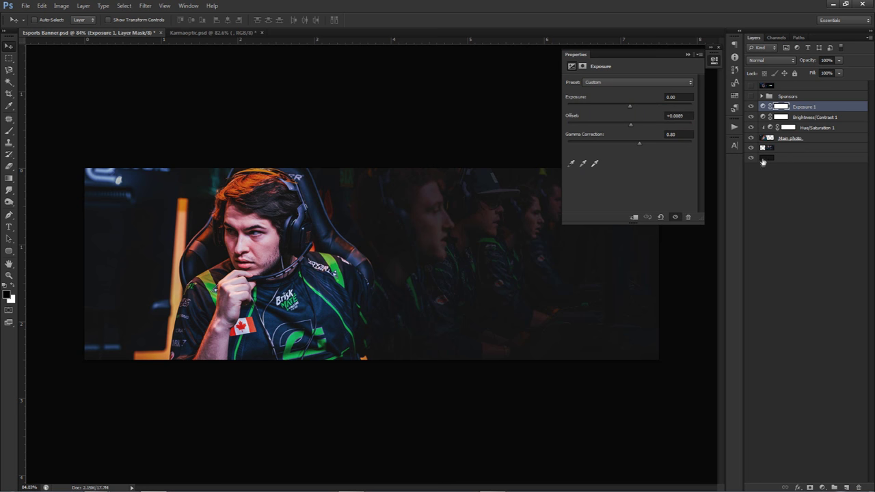
pyautogui.click(822, 487)
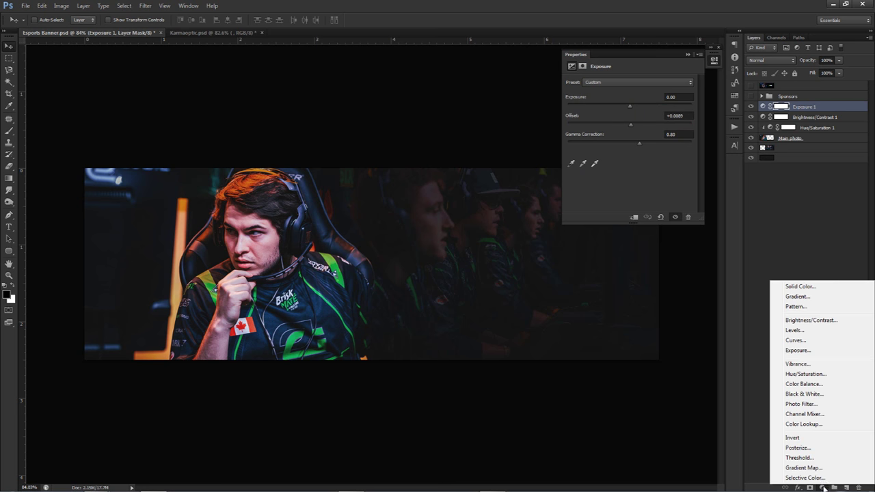
pyautogui.click(804, 468)
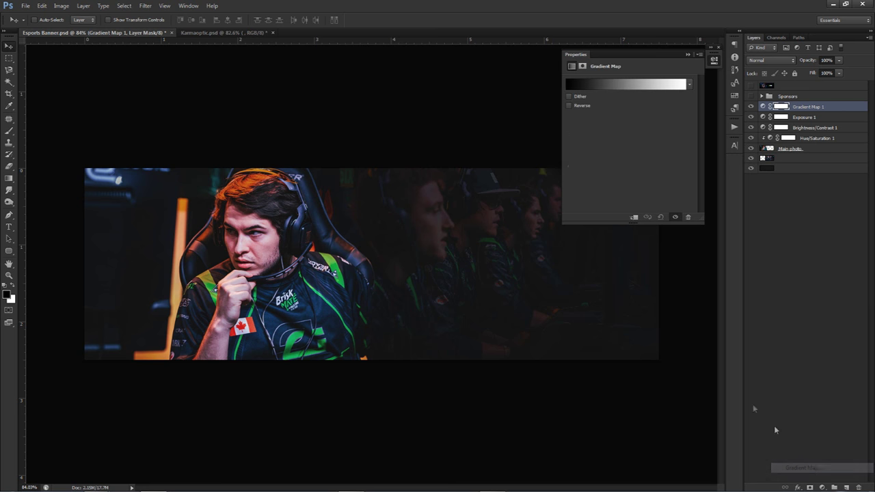
pyautogui.click(574, 82)
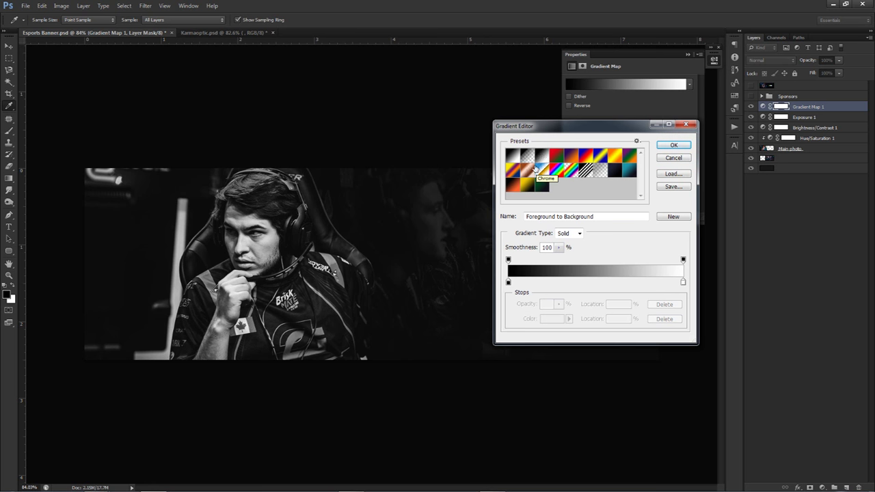
pyautogui.click(545, 157)
pyautogui.doubleClick(545, 156)
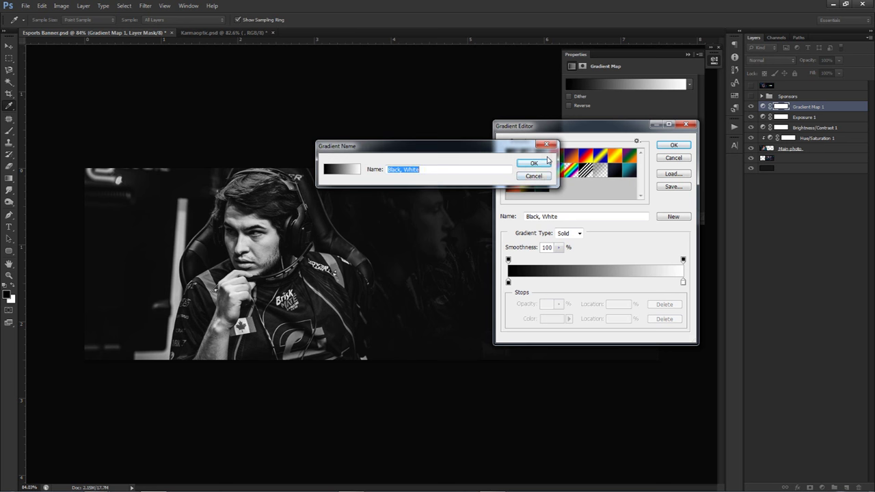
pyautogui.press('Return')
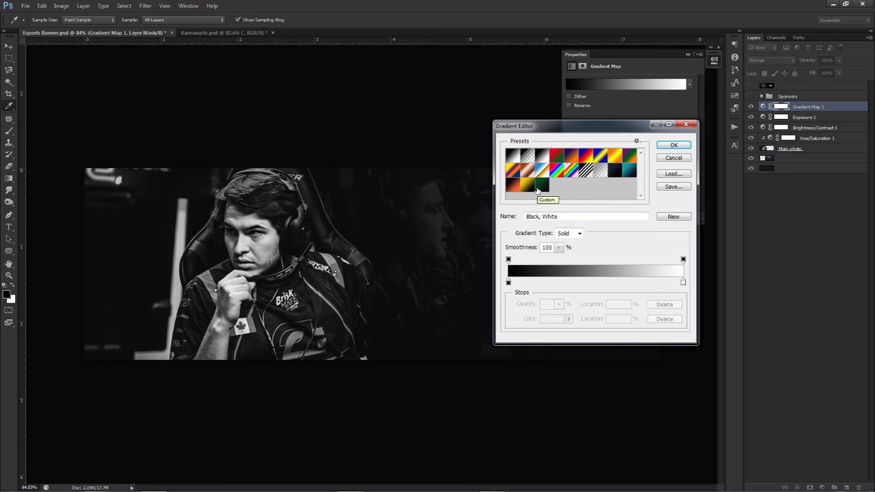
# Confirm the gradient's start stop as black 000000 and end stop as white ffffff, and accept the gradient.
pyautogui.click(508, 282)
pyautogui.doubleClick(508, 282)
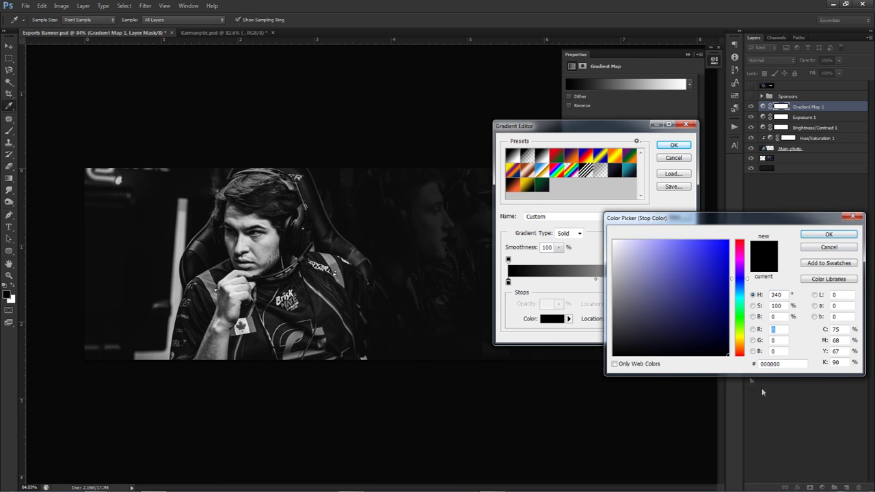
pyautogui.click(828, 234)
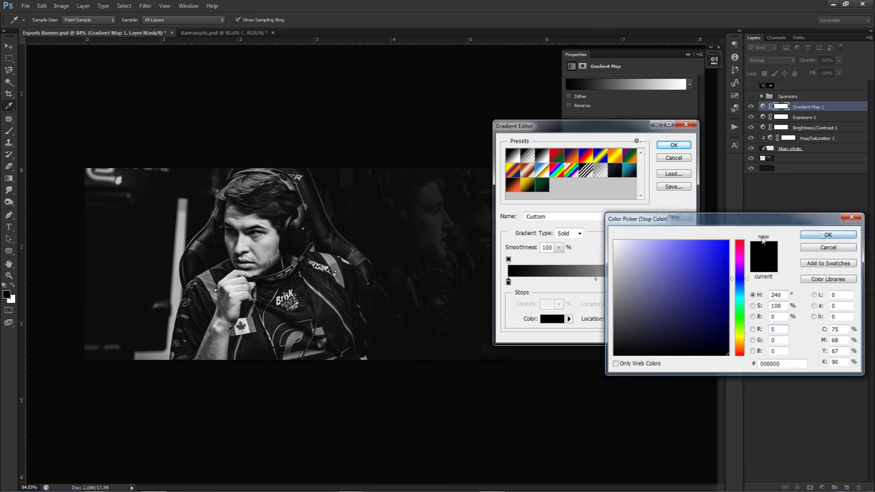
pyautogui.doubleClick(683, 284)
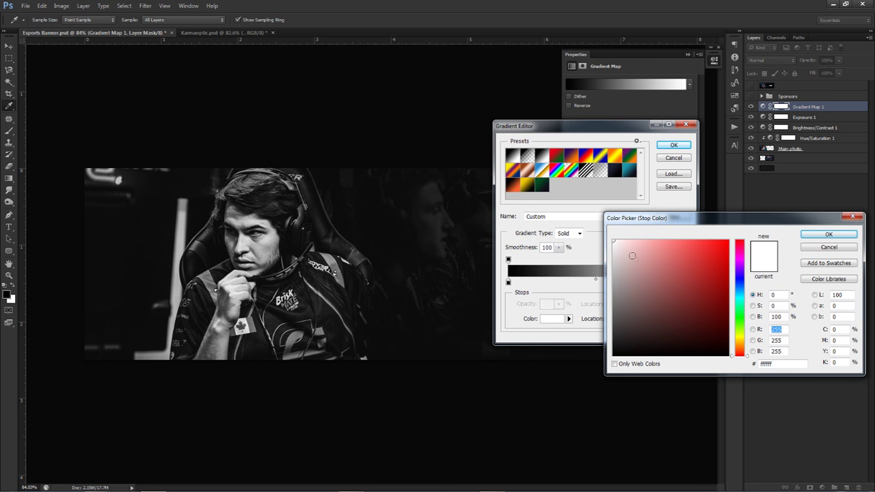
pyautogui.click(829, 234)
pyautogui.click(673, 145)
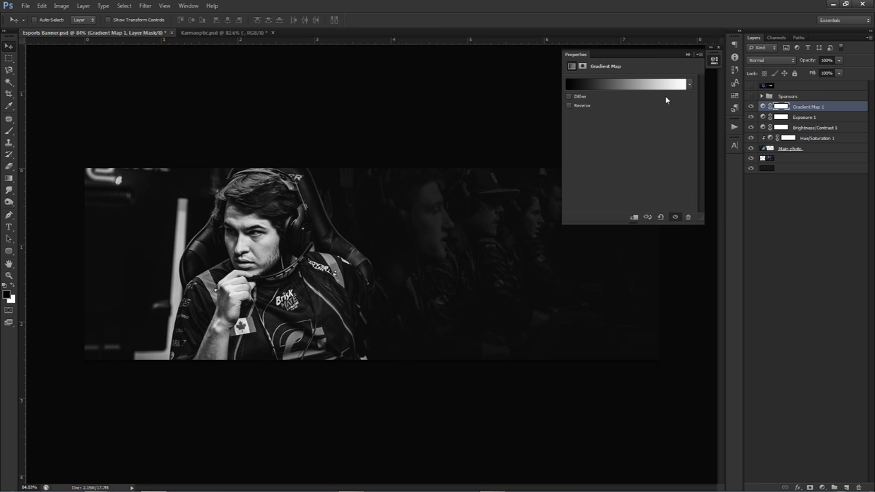
# Reverse the gradient map so its gradient runs from white to black.
pyautogui.click(569, 106)
pyautogui.click(569, 106)
pyautogui.click(569, 106)
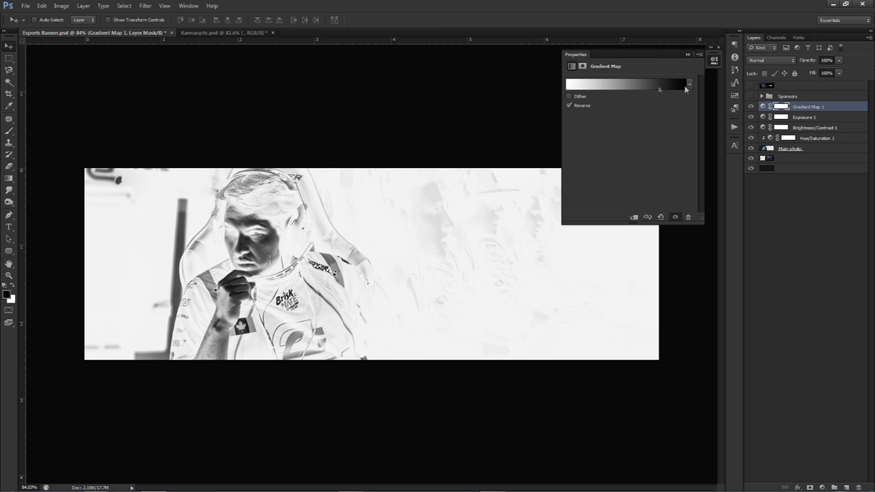
# Set the Gradient Map layer's blend mode to Subtract and its opacity to 45%.
pyautogui.click(771, 61)
pyautogui.click(761, 180)
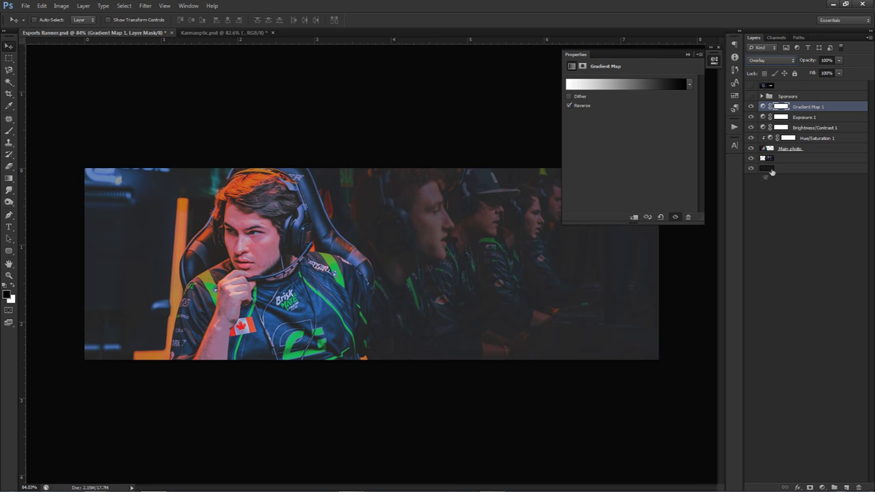
pyautogui.click(779, 61)
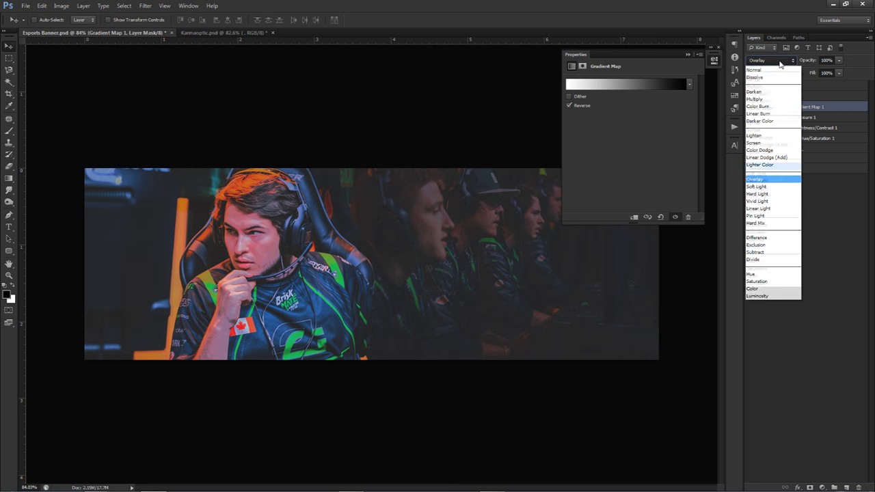
pyautogui.click(770, 254)
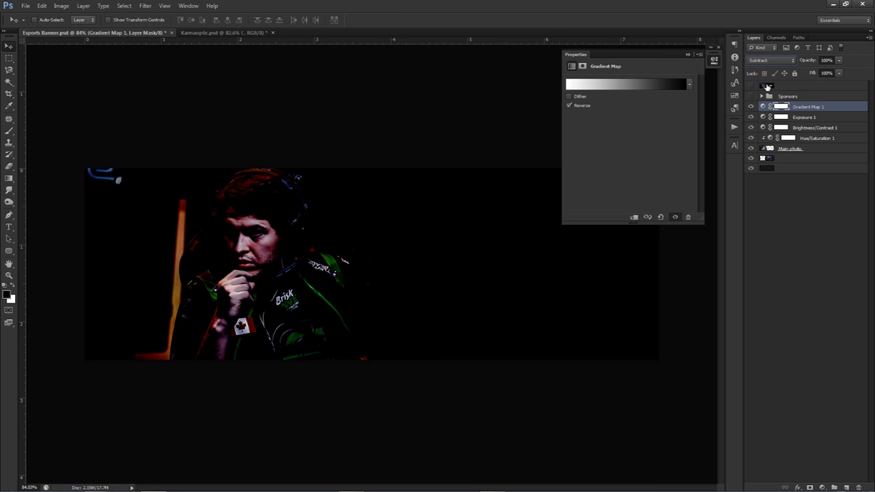
pyautogui.click(839, 60)
pyautogui.moveTo(820, 71); pyautogui.dragTo(808, 73)
pyautogui.press('Return')
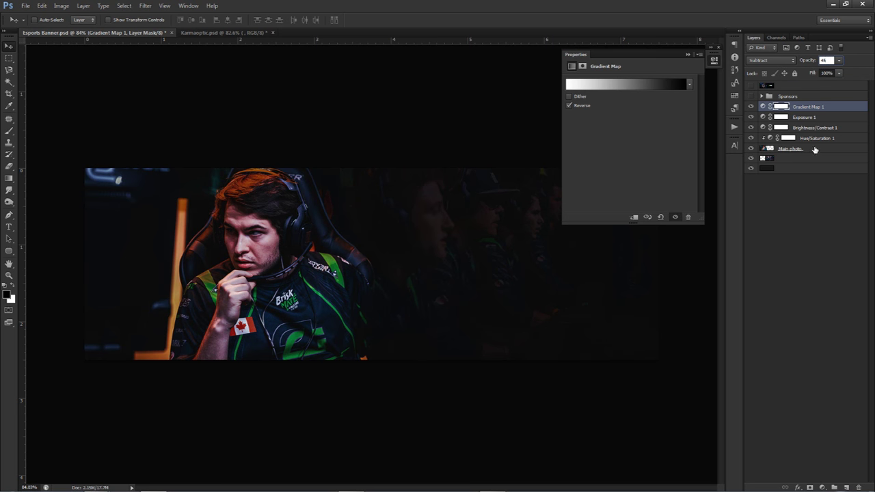
# Compare the banner with and without the Gradient Map, leave it visible, and collapse its adjustment settings.
pyautogui.click(751, 108)
pyautogui.click(751, 107)
pyautogui.click(751, 108)
pyautogui.click(751, 107)
pyautogui.click(750, 108)
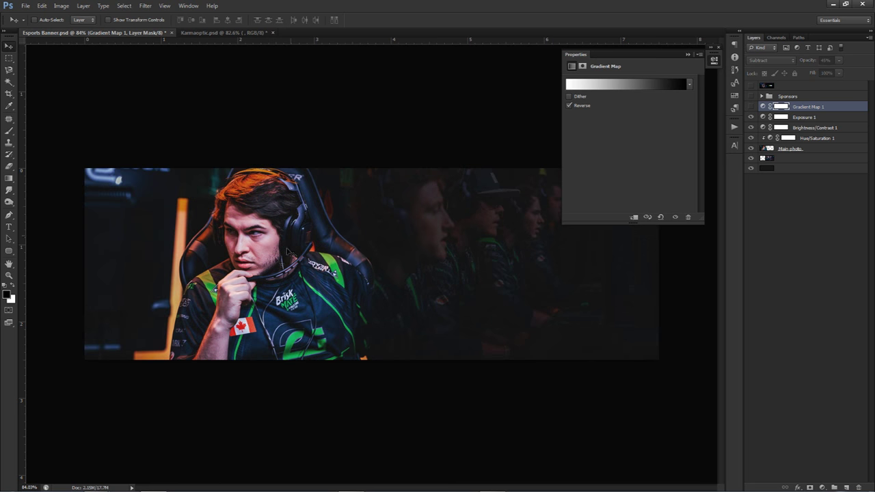
pyautogui.click(751, 107)
pyautogui.click(752, 107)
pyautogui.click(752, 107)
pyautogui.click(751, 107)
pyautogui.click(752, 108)
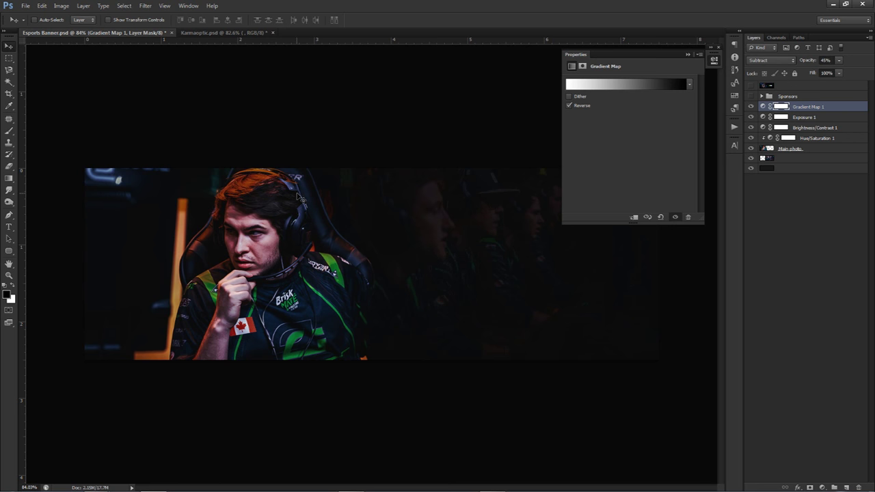
pyautogui.click(714, 60)
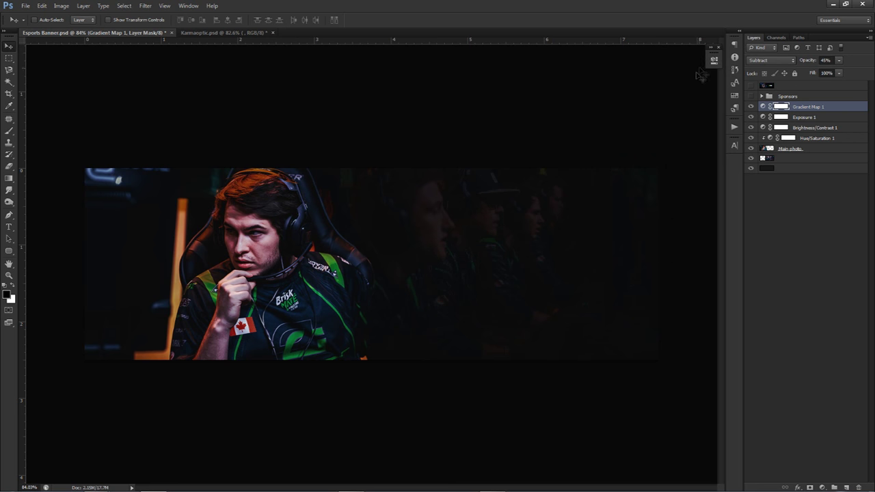
# Add a Brightness/Contrast adjustment above the Gradient Map layer with brightness 30 and contrast -10.
pyautogui.click(794, 107)
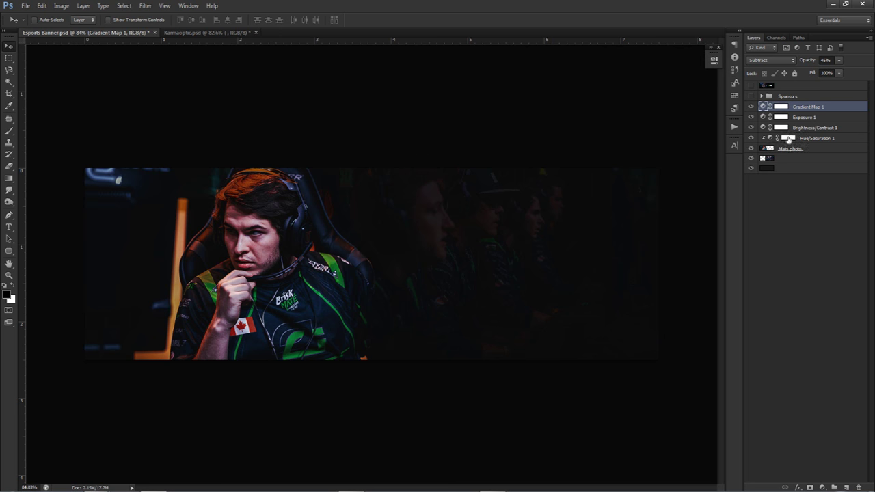
pyautogui.click(822, 488)
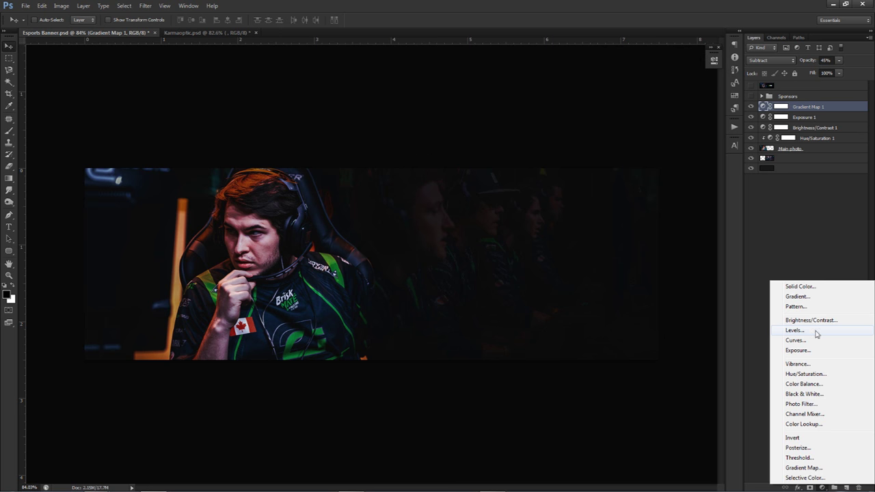
pyautogui.click(812, 323)
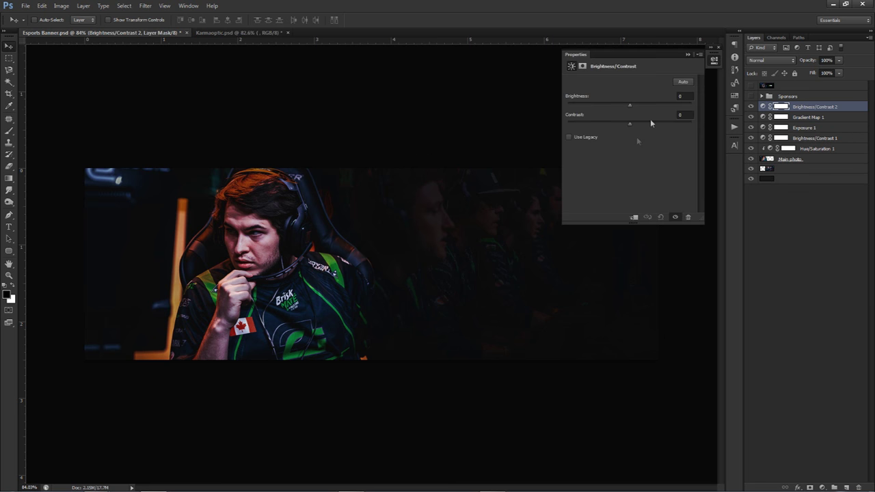
pyautogui.click(644, 103)
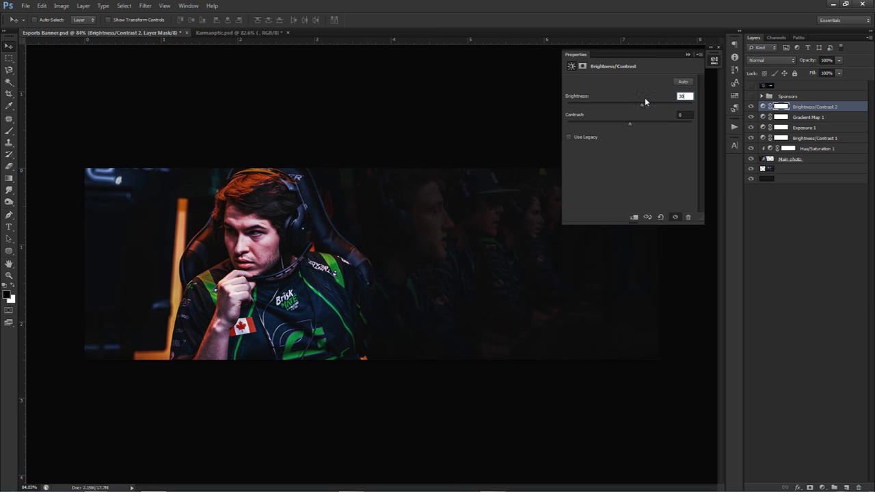
pyautogui.click(680, 116)
pyautogui.write('-10')
# Compare the banner with and without the Brightness/Contrast 2 layer, leaving it visible.
pyautogui.click(751, 107)
pyautogui.click(750, 107)
pyautogui.click(751, 106)
pyautogui.click(750, 107)
pyautogui.click(751, 107)
pyautogui.click(751, 107)
pyautogui.click(750, 107)
pyautogui.click(750, 107)
pyautogui.click(750, 106)
pyautogui.click(750, 107)
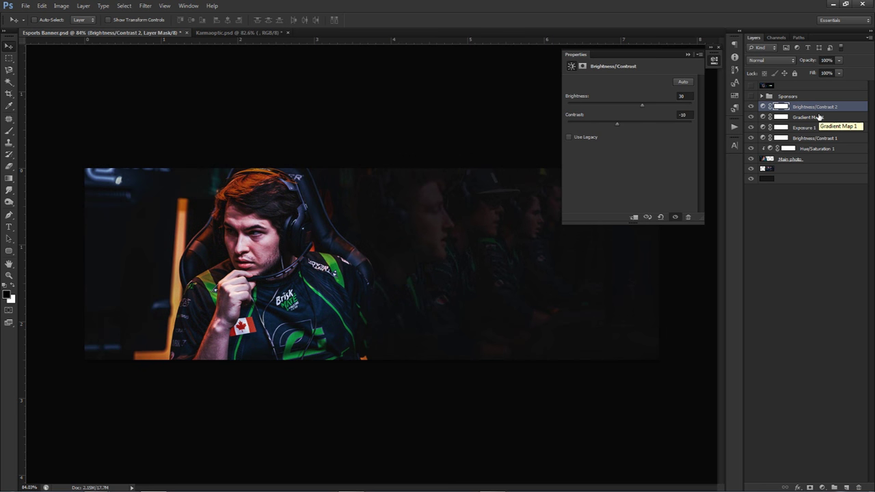
# Add a Photo Filter adjustment above the Brightness/Contrast 2 layer and open its filter color for editing.
pyautogui.hotkey('ctrl', '2')
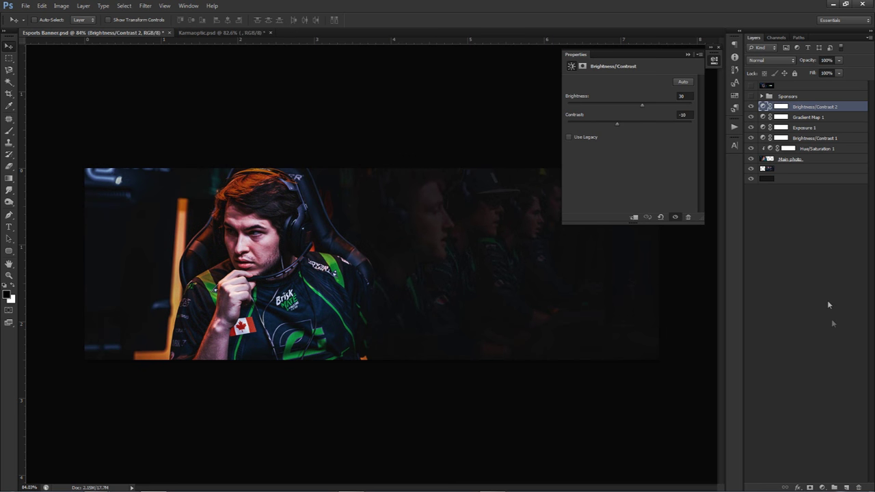
pyautogui.click(823, 487)
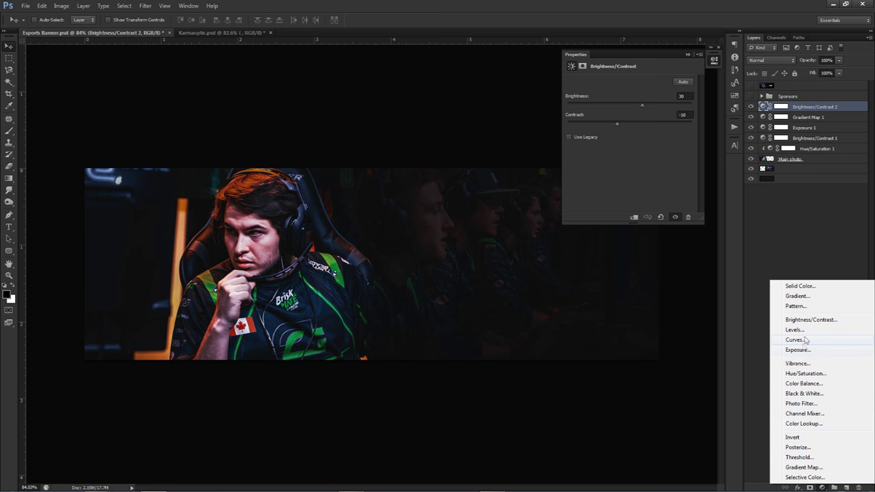
pyautogui.click(802, 404)
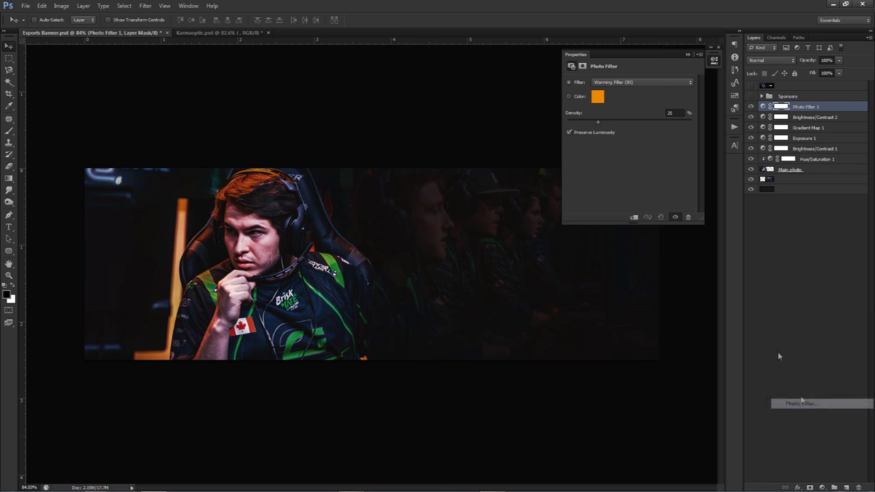
pyautogui.click(598, 99)
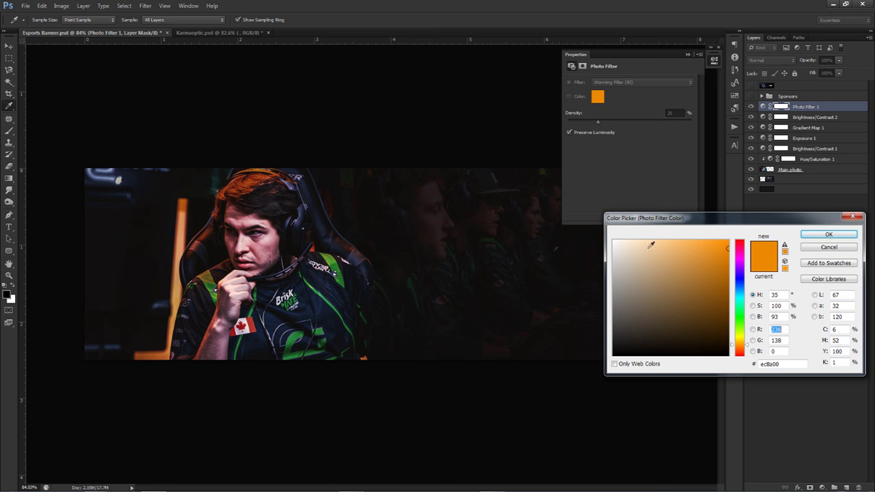
# Try red, green and yellow-green hues as the photo filter color on the banner.
pyautogui.click(738, 244)
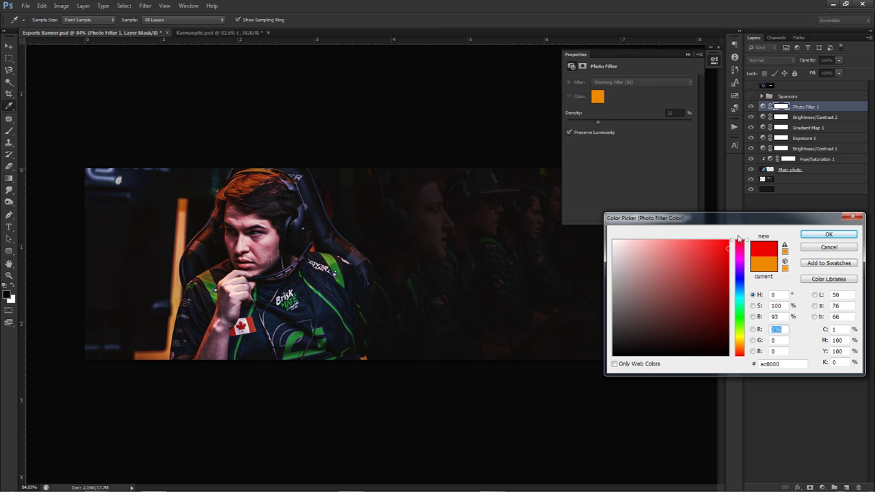
pyautogui.click(739, 245)
pyautogui.moveTo(739, 247); pyautogui.dragTo(737, 318)
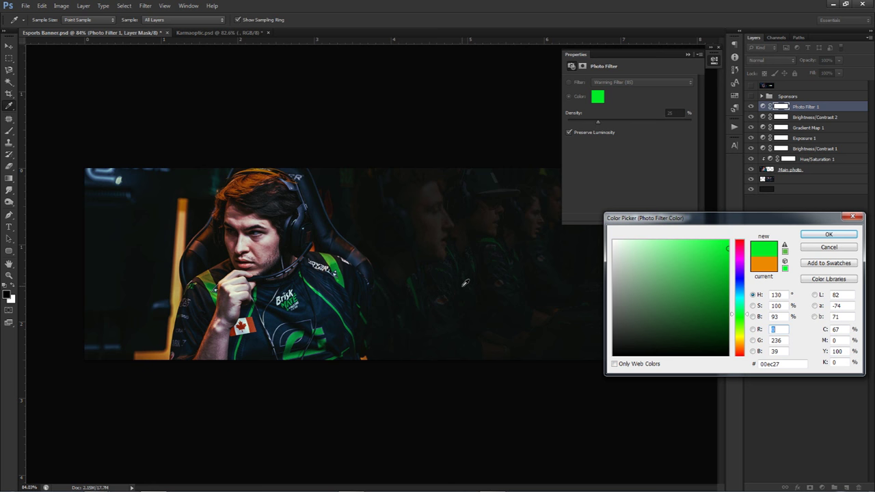
pyautogui.click(740, 332)
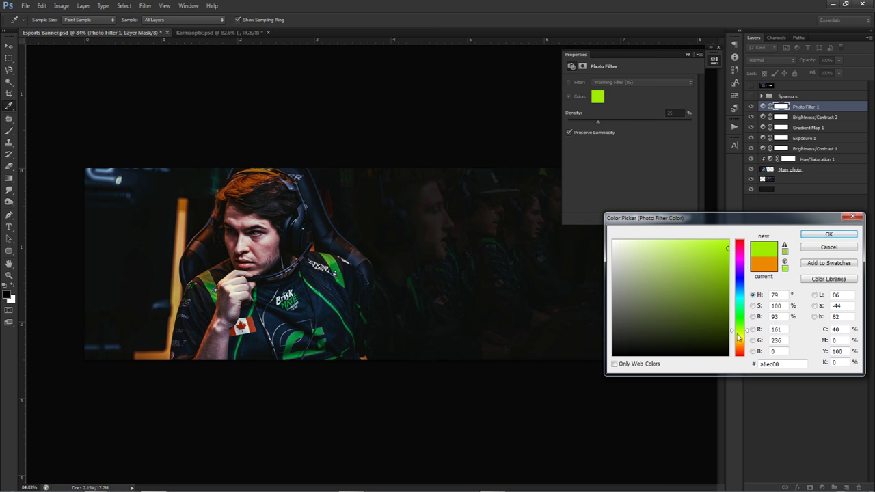
pyautogui.moveTo(738, 337); pyautogui.dragTo(740, 362)
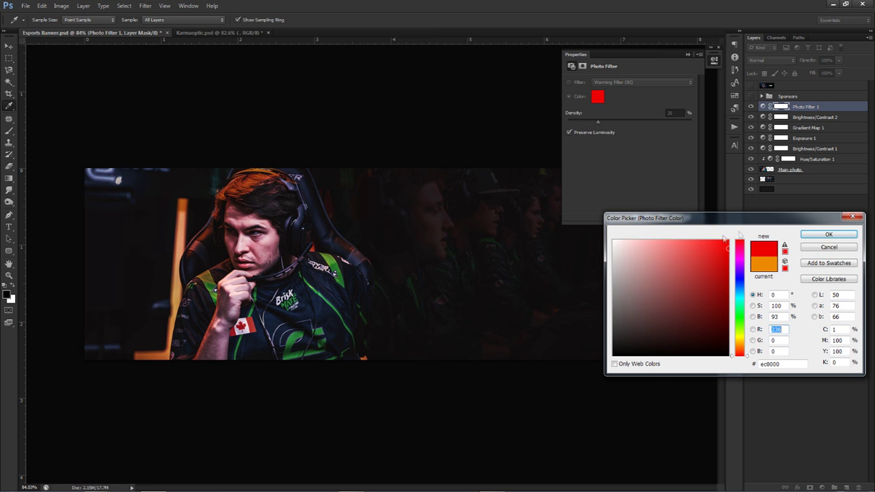
# Set the photo filter color to blue 0059ec, accept it, and collapse the adjustment settings.
pyautogui.click(741, 283)
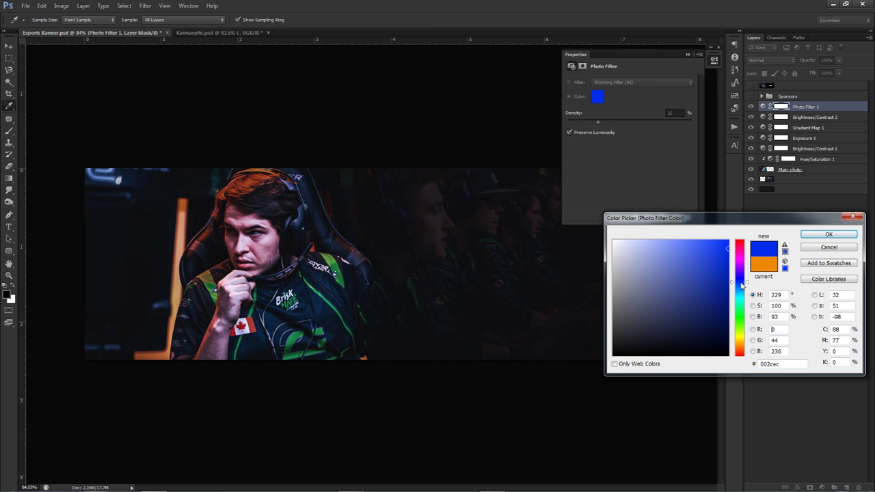
pyautogui.moveTo(741, 283); pyautogui.dragTo(739, 290)
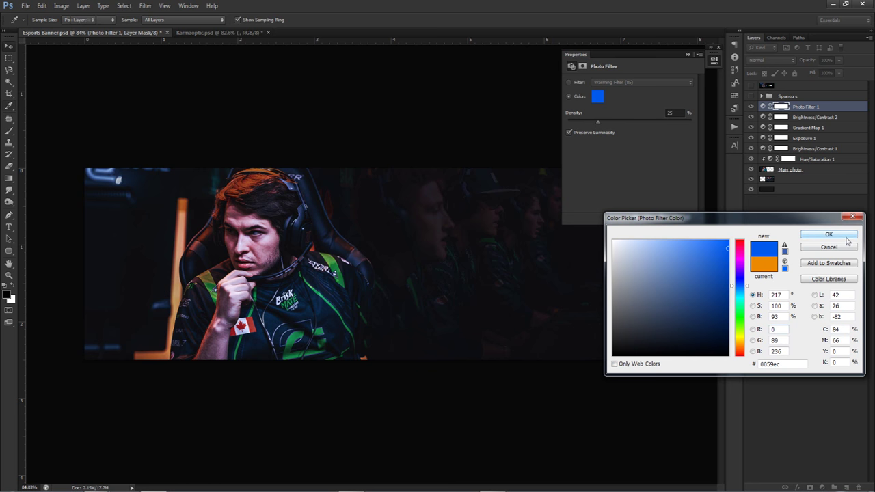
pyautogui.click(835, 234)
pyautogui.click(714, 60)
pyautogui.press('v')
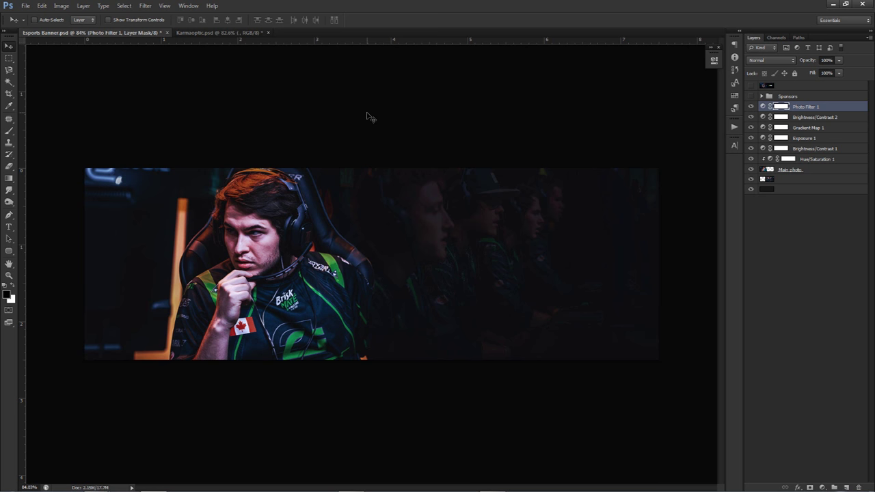
# Compare the banner with and without the Photo Filter layer, leaving it visible.
pyautogui.click(751, 106)
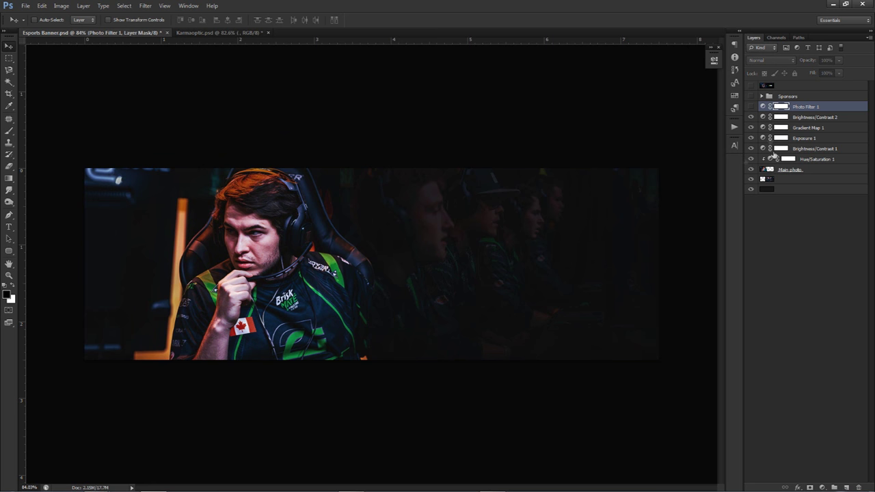
pyautogui.click(752, 107)
pyautogui.click(752, 107)
pyautogui.click(752, 107)
# Add a Levels adjustment above the Photo Filter layer and set its midtone input to .95.
pyautogui.click(811, 107)
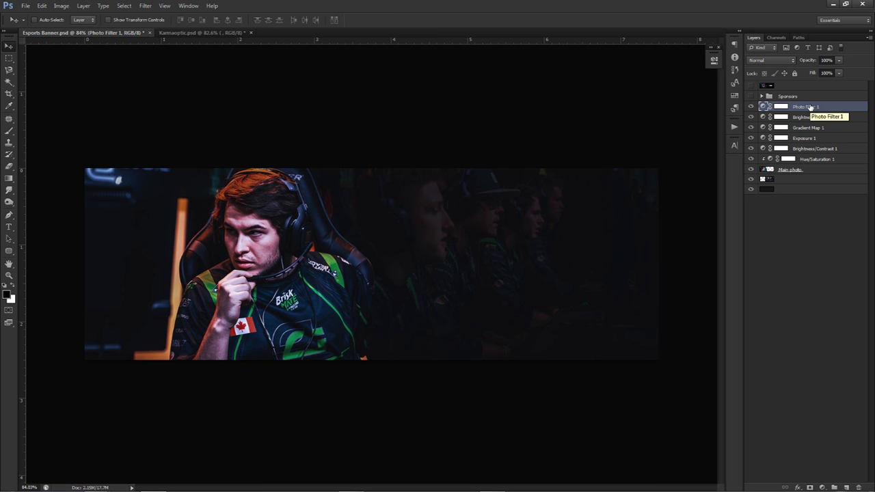
pyautogui.click(822, 487)
pyautogui.click(794, 328)
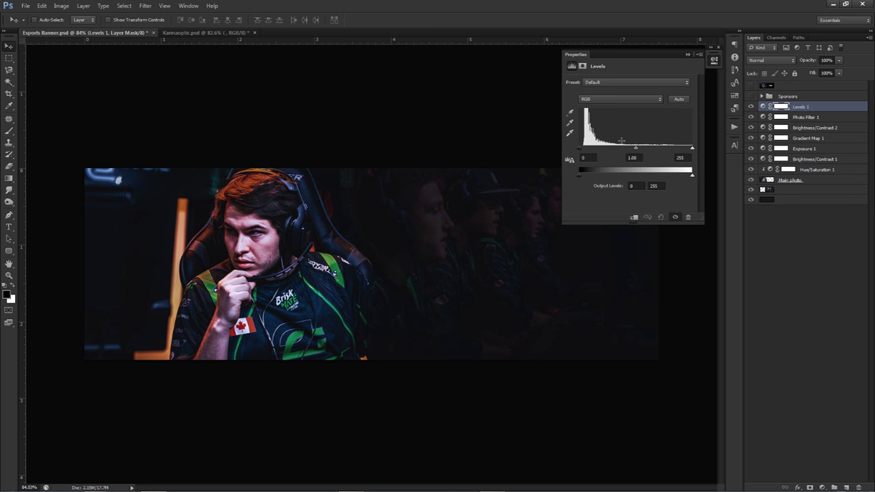
pyautogui.moveTo(637, 150); pyautogui.dragTo(603, 148)
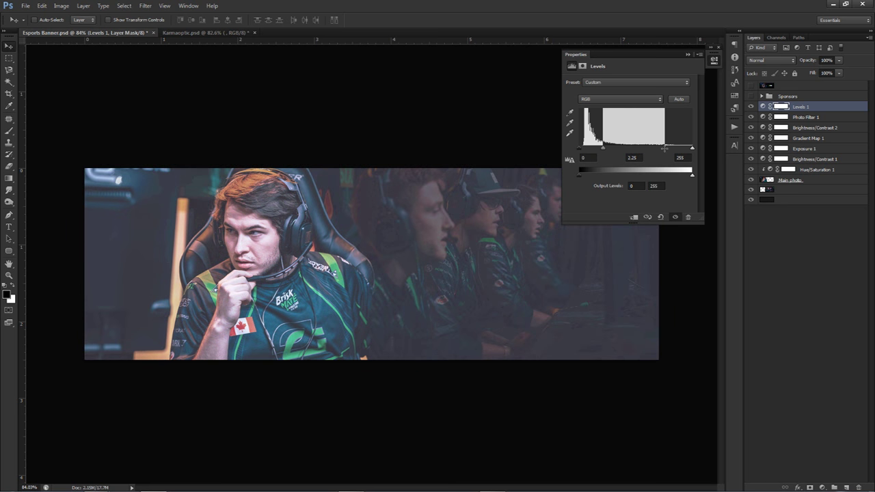
pyautogui.moveTo(602, 152); pyautogui.dragTo(633, 149)
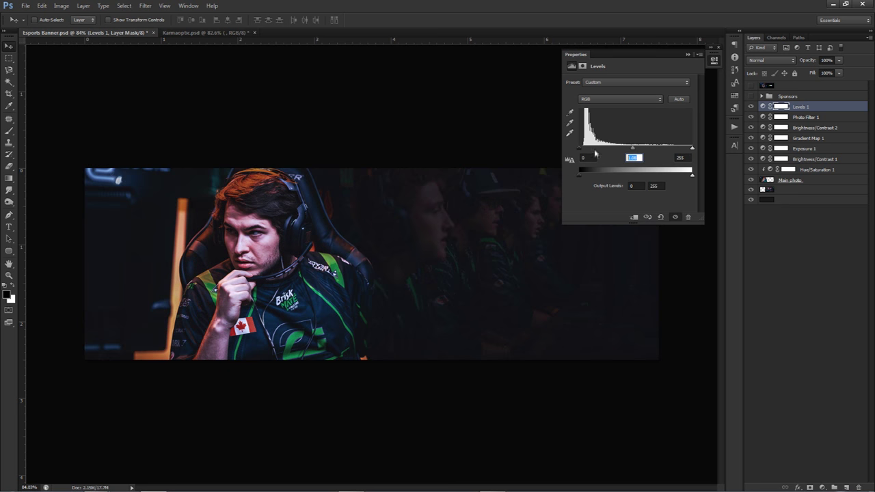
pyautogui.write('.95')
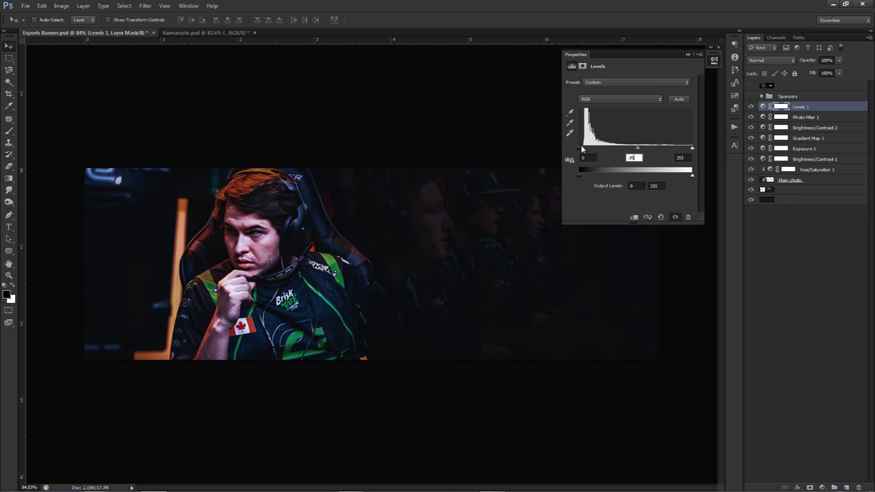
# Set the Levels adjustment's black input to 2 and its white input to 244.
pyautogui.click(588, 158)
pyautogui.write('2')
pyautogui.press('Tab')
pyautogui.moveTo(693, 151)
pyautogui.mouseDown()
pyautogui.moveTo(679, 148)
pyautogui.moveTo(688, 156)
pyautogui.mouseUp()
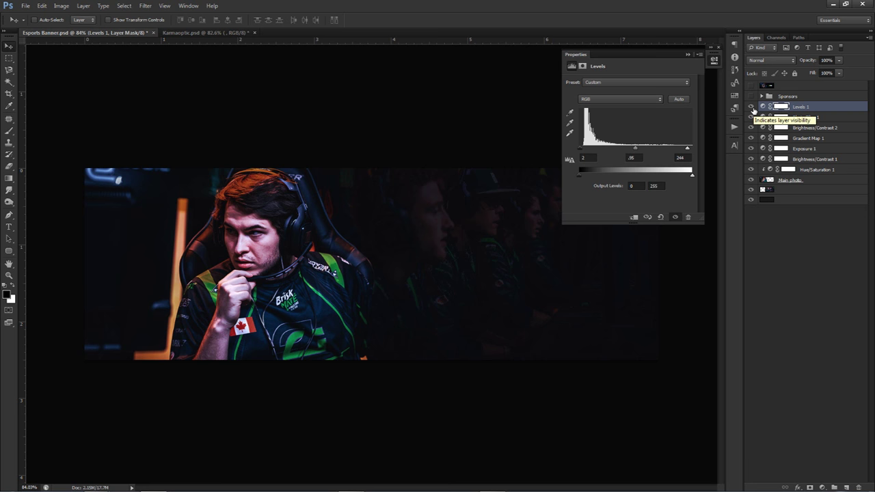
# Compare the banner with and without the Levels layer, leave it visible, and collapse its adjustment settings.
pyautogui.click(752, 108)
pyautogui.click(752, 108)
pyautogui.click(752, 107)
pyautogui.click(752, 108)
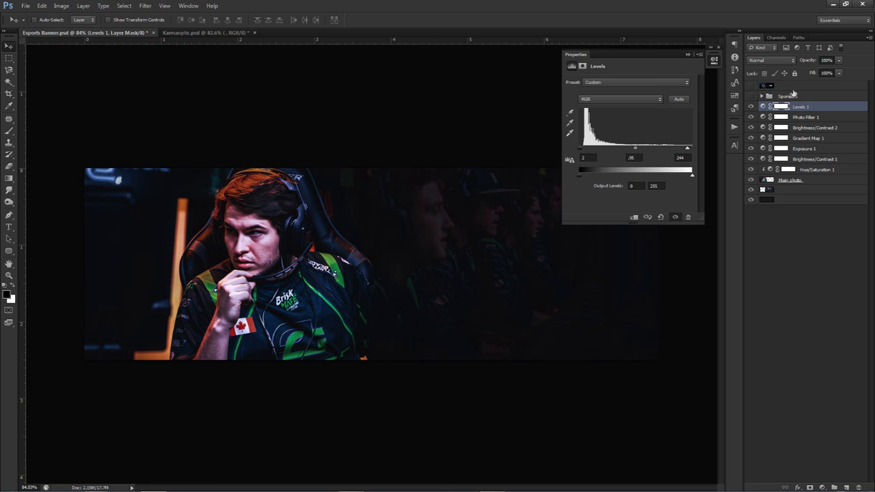
pyautogui.click(751, 107)
pyautogui.click(751, 107)
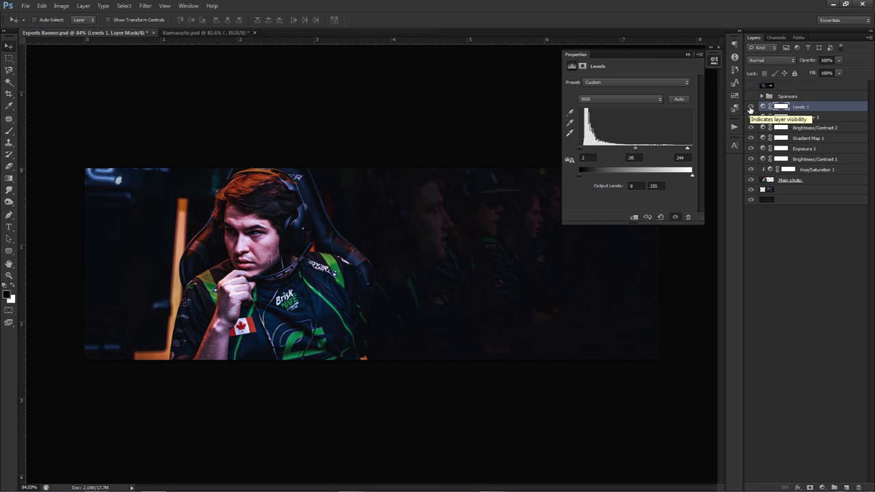
pyautogui.click(752, 107)
pyautogui.click(752, 107)
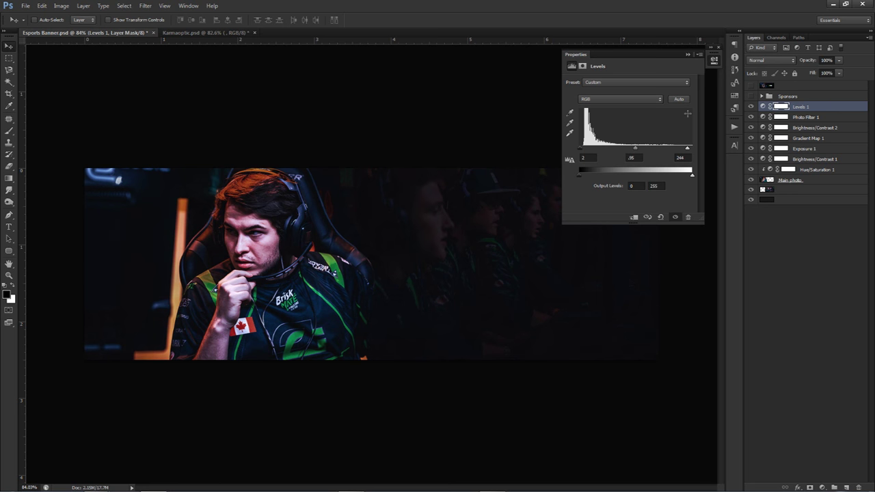
pyautogui.click(715, 60)
# Group the six adjustment layers from Levels 1 down to Brightness/Contrast 1 and name the group CC.
pyautogui.keyDown('shift'); pyautogui.click(800, 160); pyautogui.keyUp('shift')
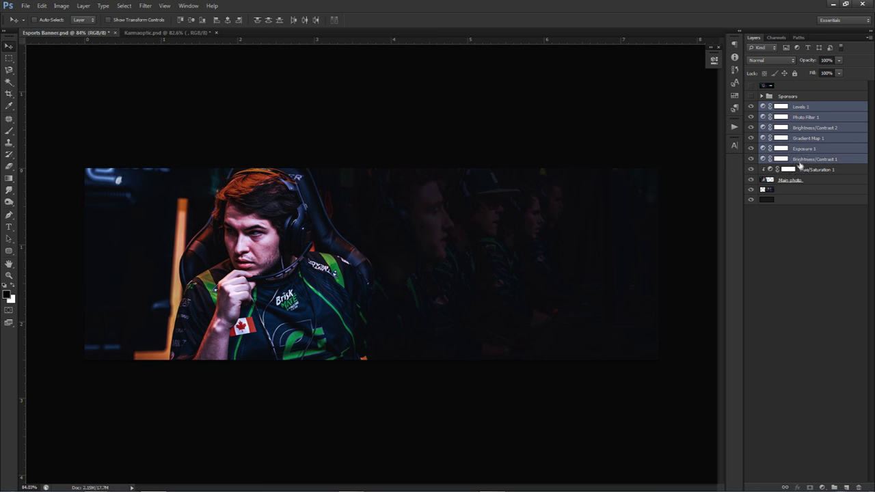
pyautogui.click(802, 107)
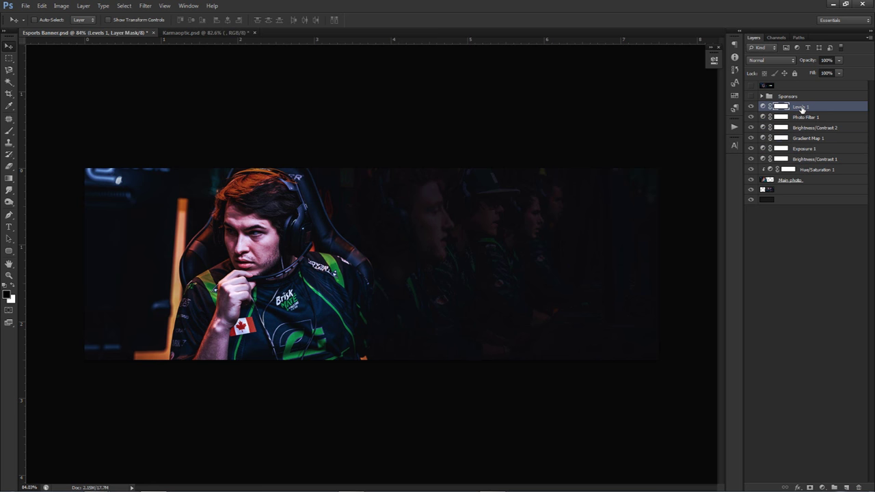
pyautogui.keyDown('shift'); pyautogui.click(810, 160); pyautogui.keyUp('shift')
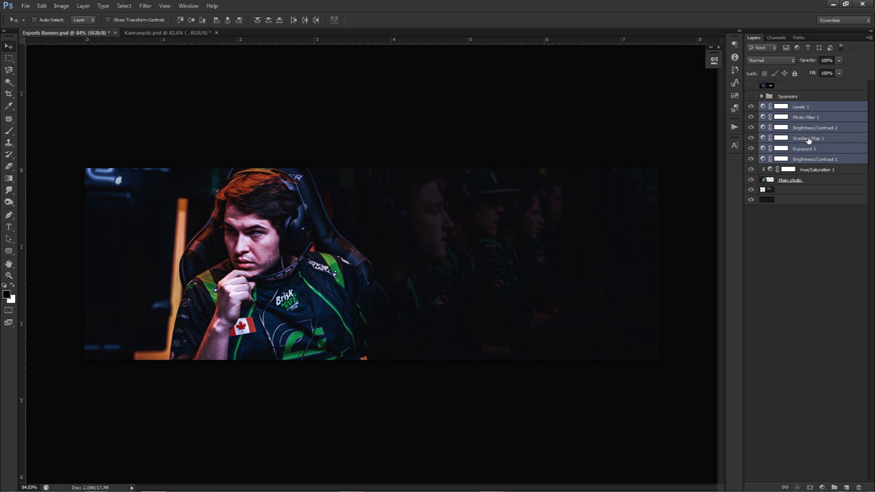
pyautogui.hotkey('ctrl', 'g')
pyautogui.doubleClick(790, 108)
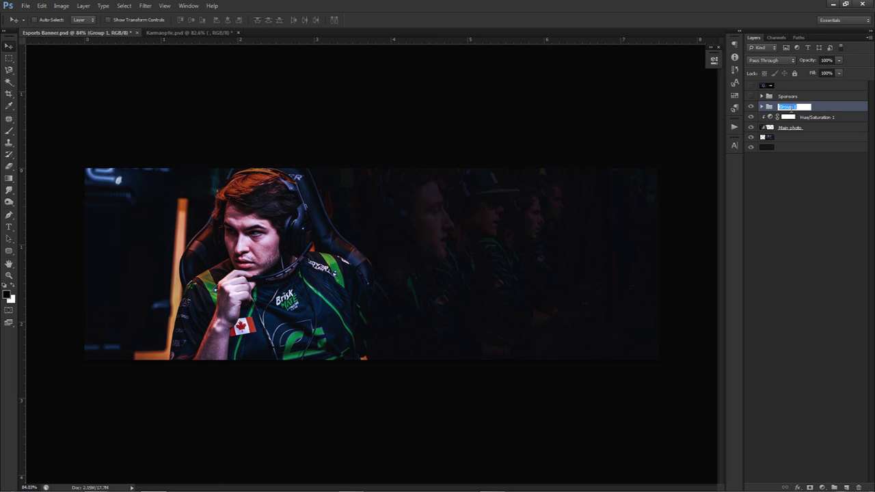
pyautogui.write('CC')
pyautogui.press('Return')
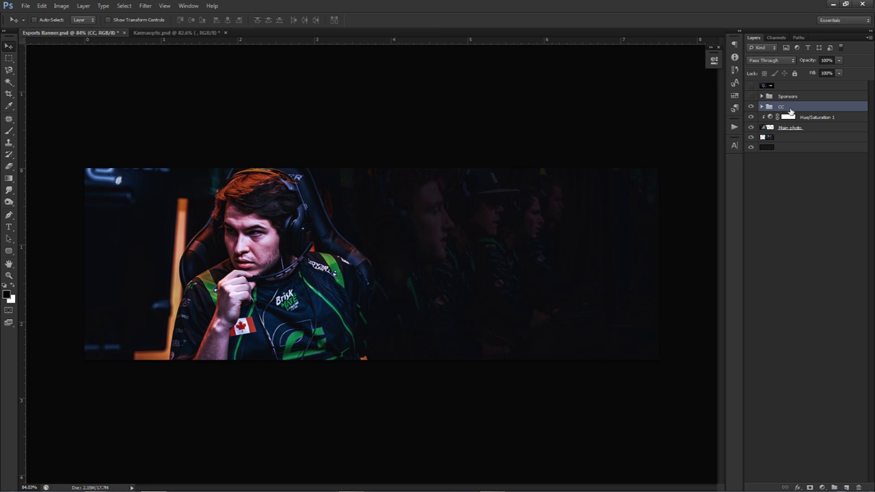
# Compare the banner with and without the CC group's color grading, leaving the group visible.
pyautogui.click(751, 108)
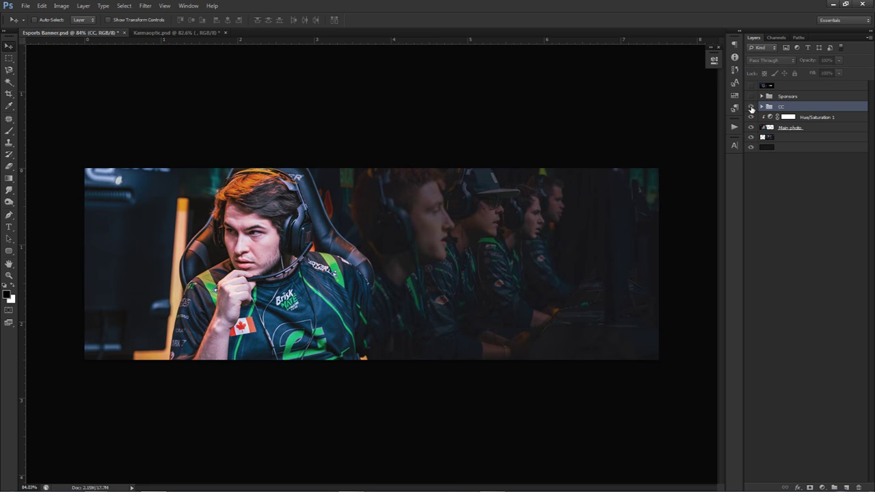
pyautogui.click(751, 107)
pyautogui.click(751, 107)
pyautogui.click(752, 107)
pyautogui.click(751, 107)
pyautogui.click(752, 107)
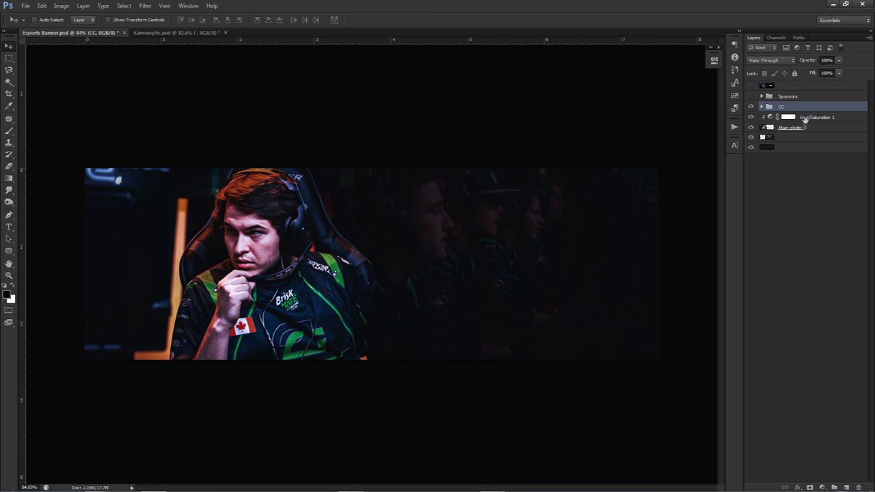
# On a new layer above the CC group, brush soft dark blue light onto the banner's edges and set the layer's blending to Linear Dodge (Add).
pyautogui.click(846, 482)
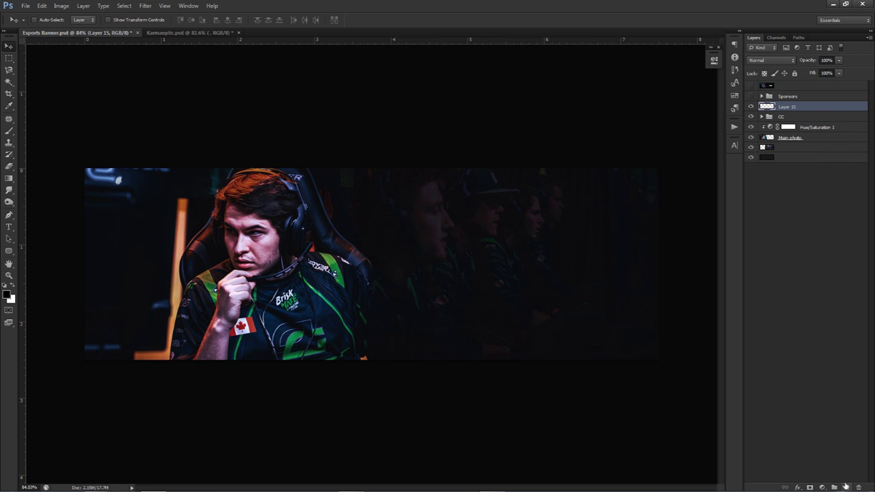
pyautogui.press('b')
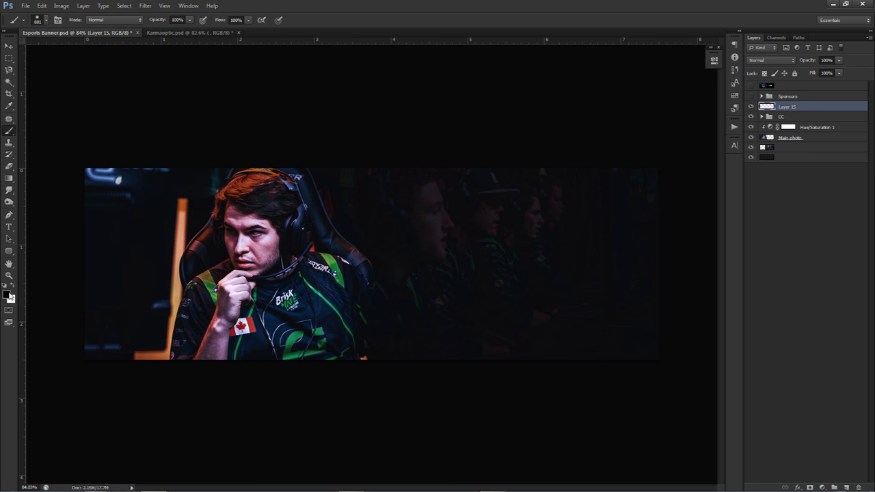
pyautogui.click(7, 294)
pyautogui.click(316, 298)
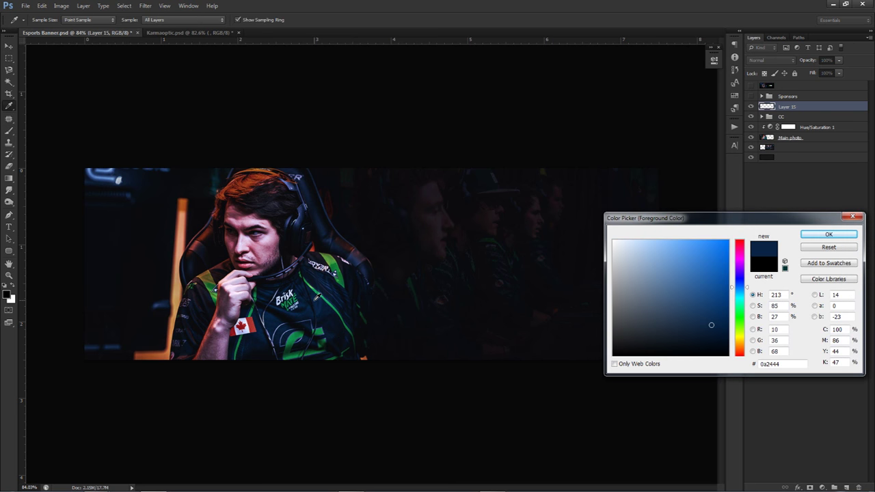
pyautogui.click(700, 326)
pyautogui.click(828, 235)
pyautogui.moveTo(451, 205); pyautogui.dragTo(414, 238)
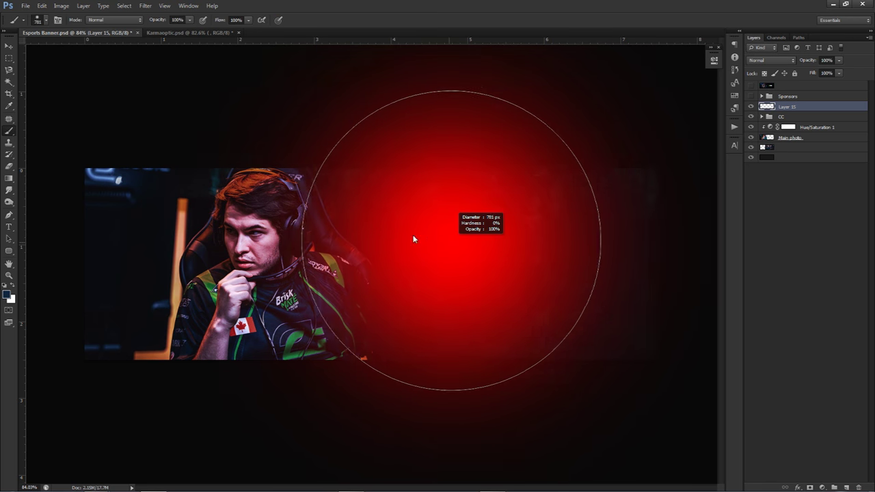
pyautogui.moveTo(176, 226)
pyautogui.mouseDown()
pyautogui.moveTo(201, 233)
pyautogui.moveTo(172, 141)
pyautogui.moveTo(184, 109)
pyautogui.mouseUp()
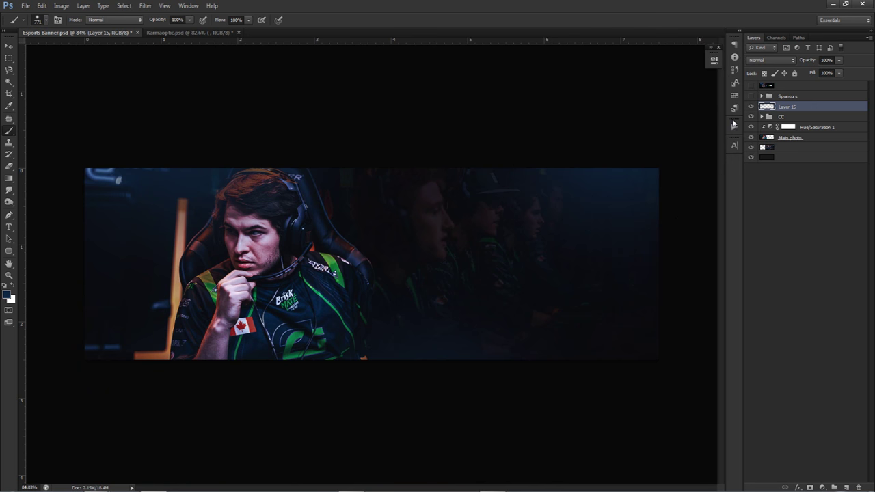
pyautogui.click(773, 62)
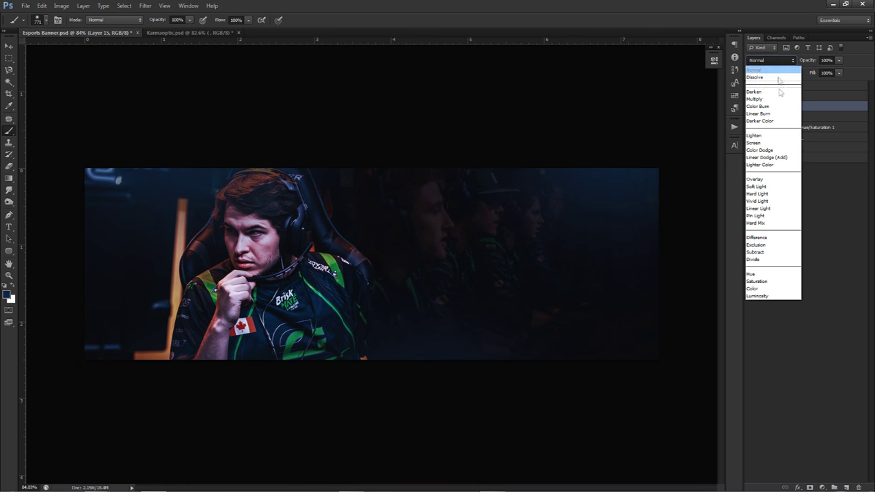
pyautogui.click(770, 157)
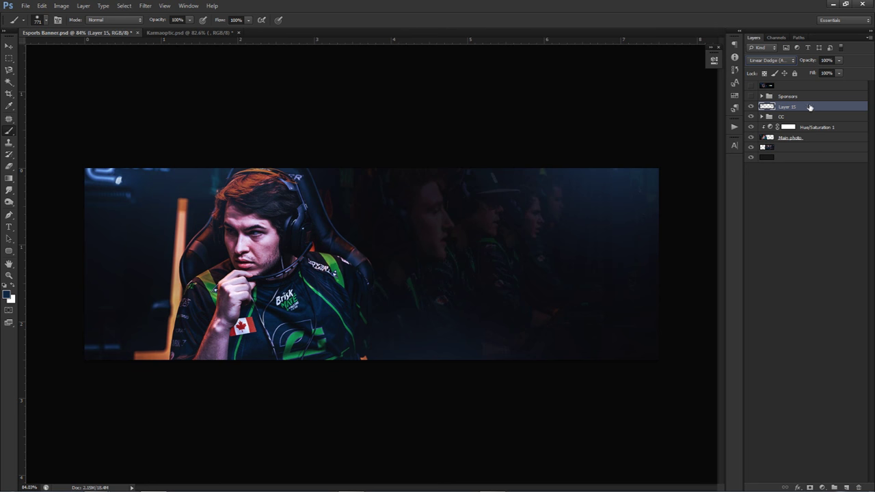
# Try different hues on the painted light layer with Hue/Saturation and settle on blue.
pyautogui.hotkey('ctrl', 'u')
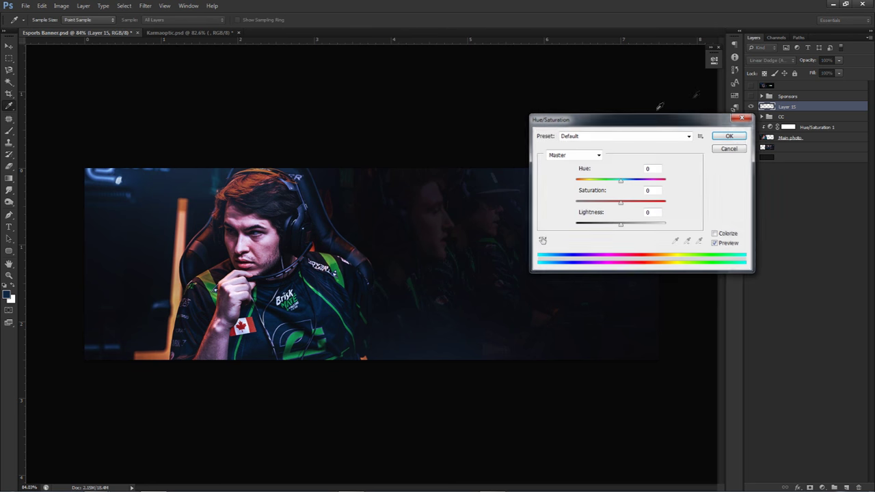
pyautogui.moveTo(574, 118); pyautogui.dragTo(355, 110)
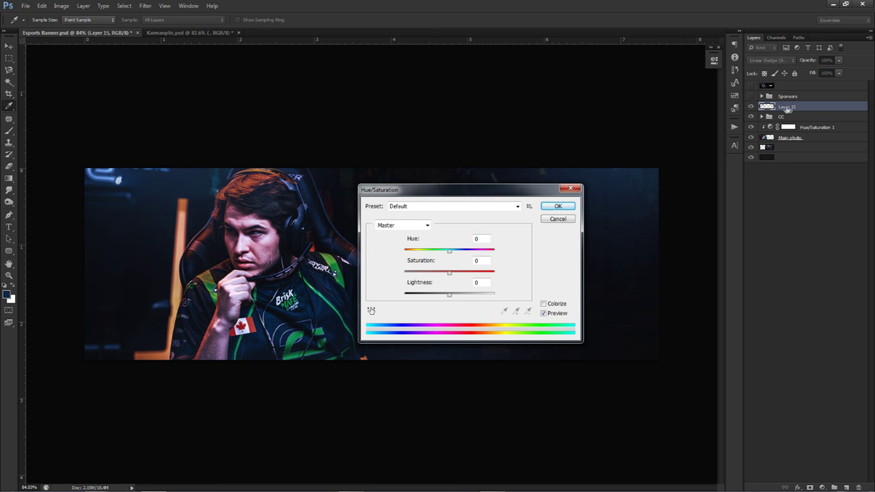
pyautogui.moveTo(480, 192); pyautogui.dragTo(508, 158)
pyautogui.moveTo(475, 223); pyautogui.dragTo(510, 225)
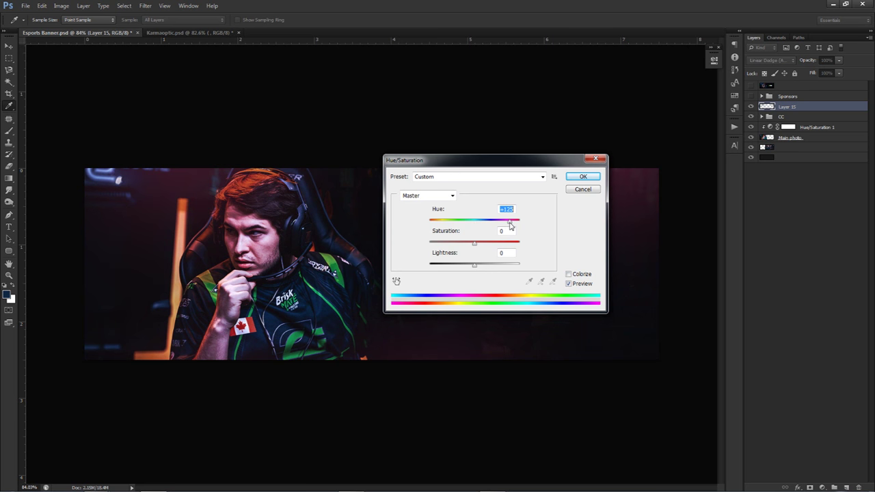
pyautogui.moveTo(510, 225); pyautogui.dragTo(483, 226)
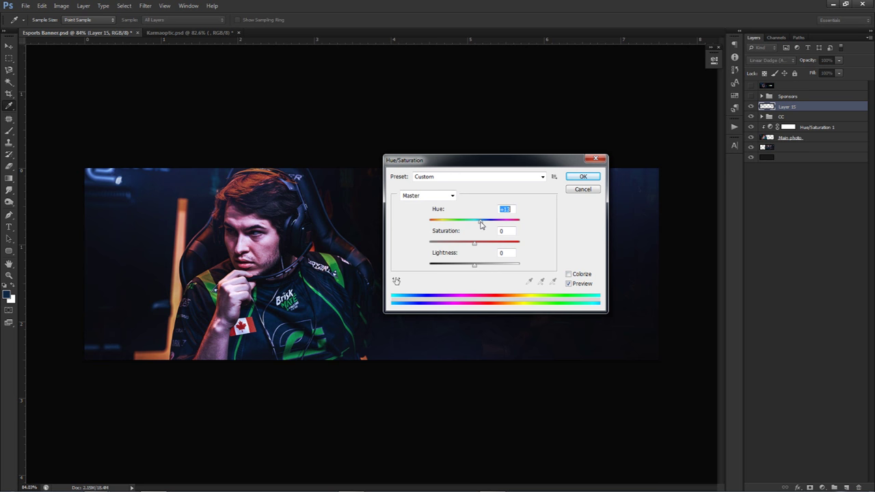
pyautogui.moveTo(481, 226)
pyautogui.mouseDown()
pyautogui.moveTo(508, 226)
pyautogui.moveTo(483, 230)
pyautogui.mouseUp()
pyautogui.moveTo(482, 227); pyautogui.dragTo(476, 222)
pyautogui.moveTo(439, 162); pyautogui.dragTo(407, 207)
pyautogui.click(551, 220)
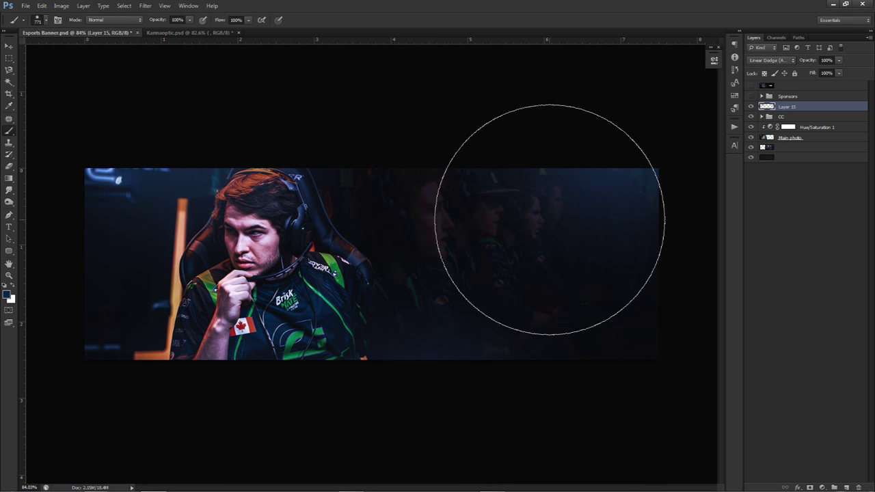
# Name the painted light layer "blue light" and add a new empty layer above it.
pyautogui.press('v')
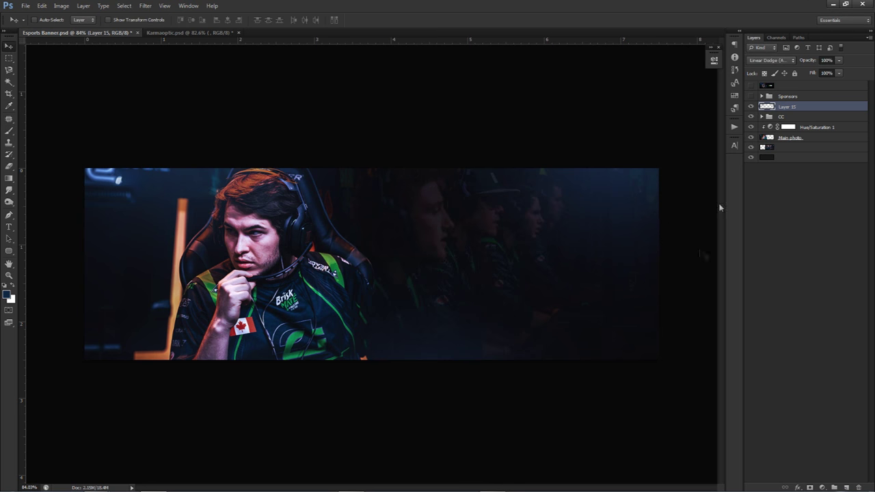
pyautogui.doubleClick(788, 106)
pyautogui.write('blue light')
pyautogui.press('Return')
pyautogui.hotkey('ctrl', 'shift', 'n')
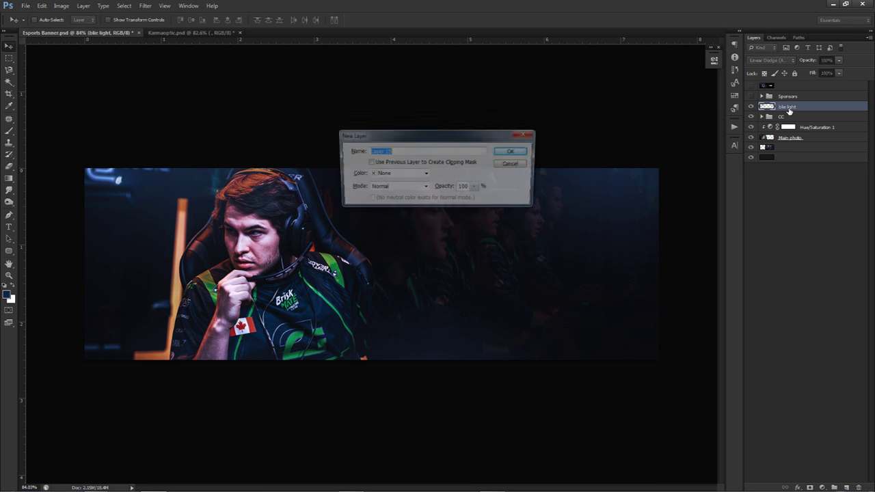
pyautogui.press('Return')
pyautogui.doubleClick(788, 117)
pyautogui.write('bl')
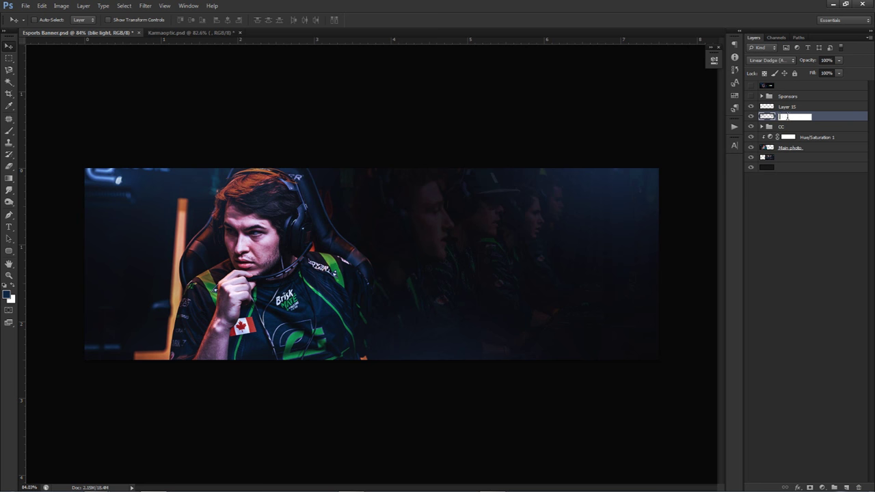
pyautogui.write('ue light')
pyautogui.press('Return')
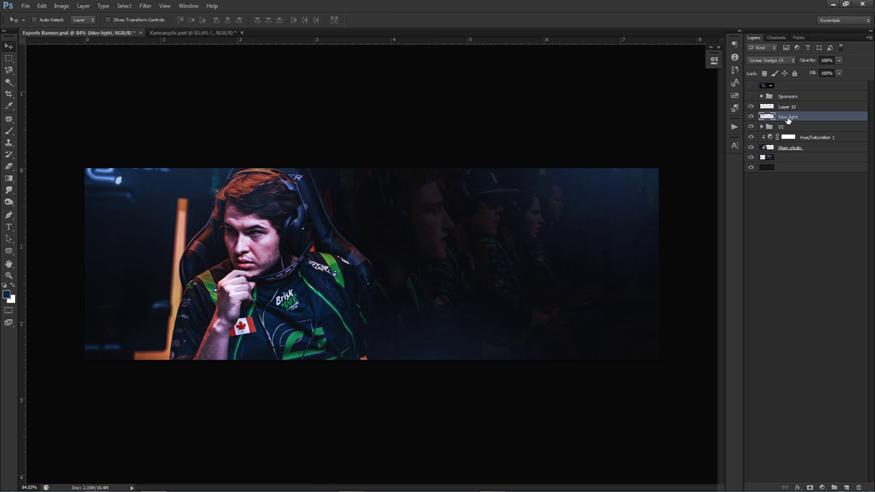
# Name the new layer above blue light "Focus light".
pyautogui.click(787, 110)
pyautogui.doubleClick(787, 111)
pyautogui.write('Fl')
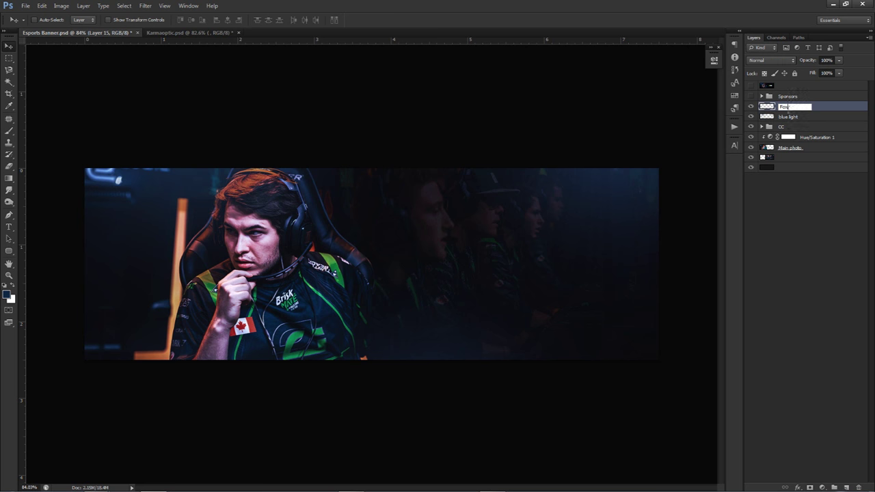
pyautogui.write('cus light')
pyautogui.press('Return')
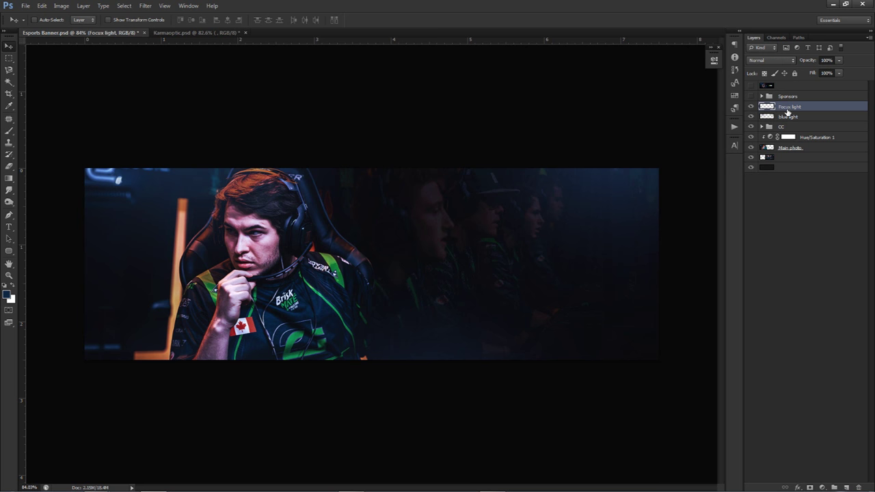
pyautogui.doubleClick(788, 111)
pyautogui.click(800, 112)
pyautogui.press('BackSpace')
pyautogui.write('s')
pyautogui.press('Return')
# Paint soft white light along the banner's upper edge above the player and set the Focus light layer's opacity to 50%.
pyautogui.press('b')
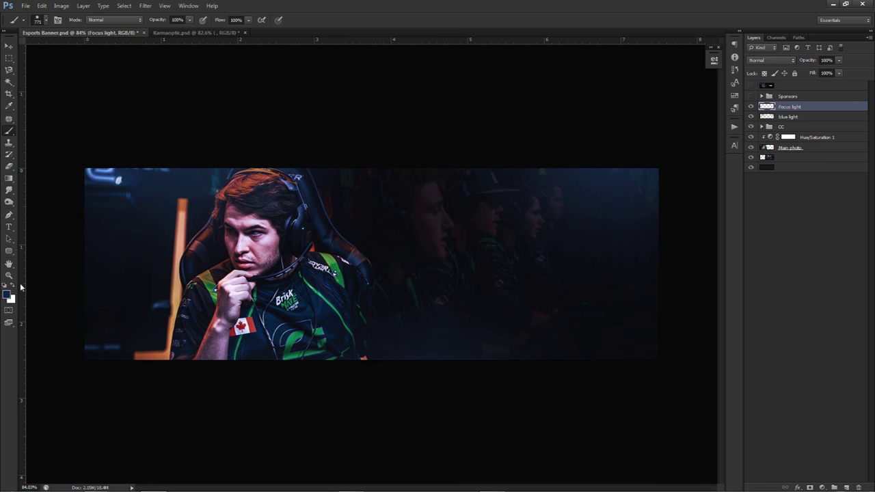
pyautogui.press('x')
pyautogui.moveTo(378, 244)
pyautogui.mouseDown()
pyautogui.moveTo(349, 250)
pyautogui.moveTo(270, 103)
pyautogui.moveTo(273, 69)
pyautogui.mouseUp()
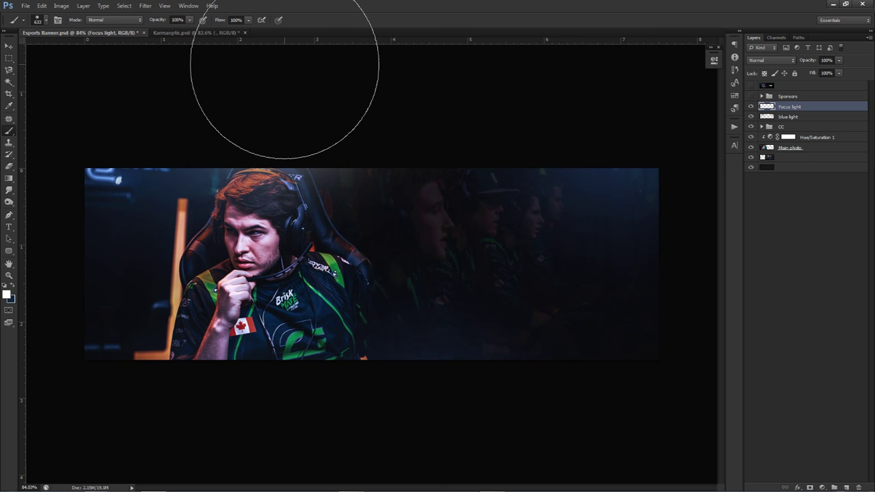
pyautogui.moveTo(839, 61); pyautogui.dragTo(816, 73)
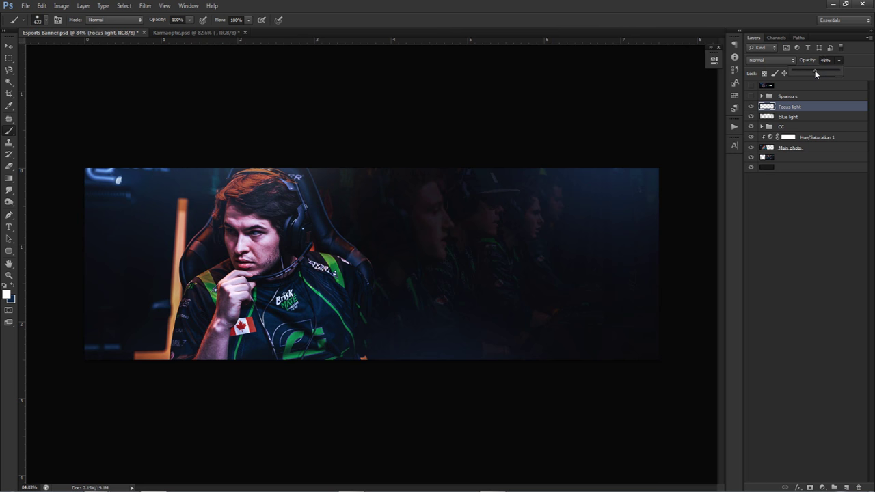
pyautogui.click(755, 108)
pyautogui.click(754, 108)
pyautogui.click(755, 108)
pyautogui.click(6, 295)
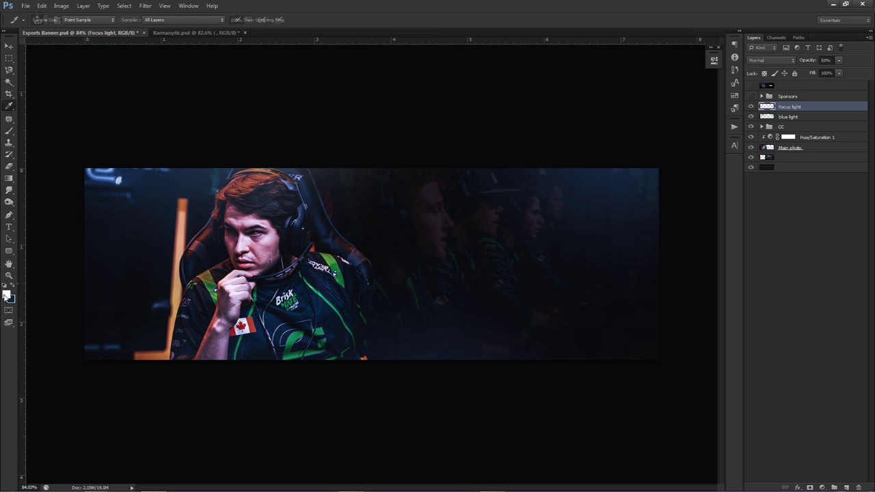
pyautogui.moveTo(684, 218); pyautogui.dragTo(367, 219)
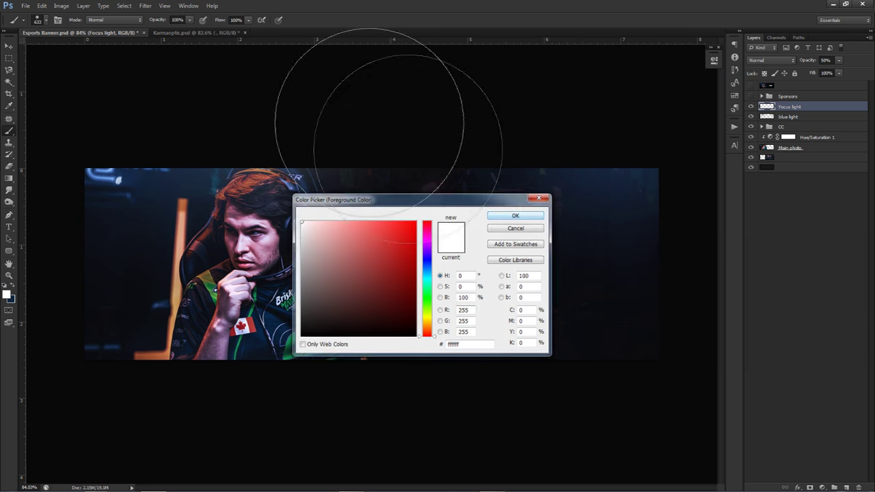
pyautogui.press('Return')
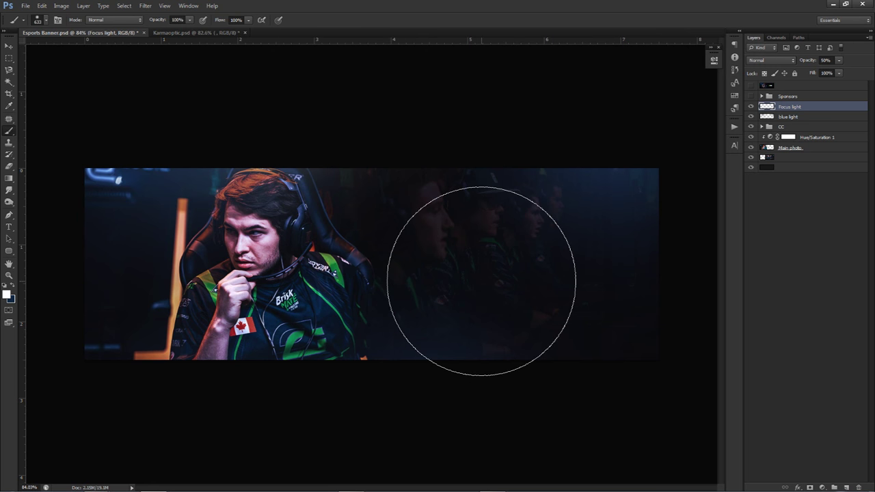
# Add the text OPTIC KARMA over the faded team photo on the banner's dark side.
pyautogui.press('t')
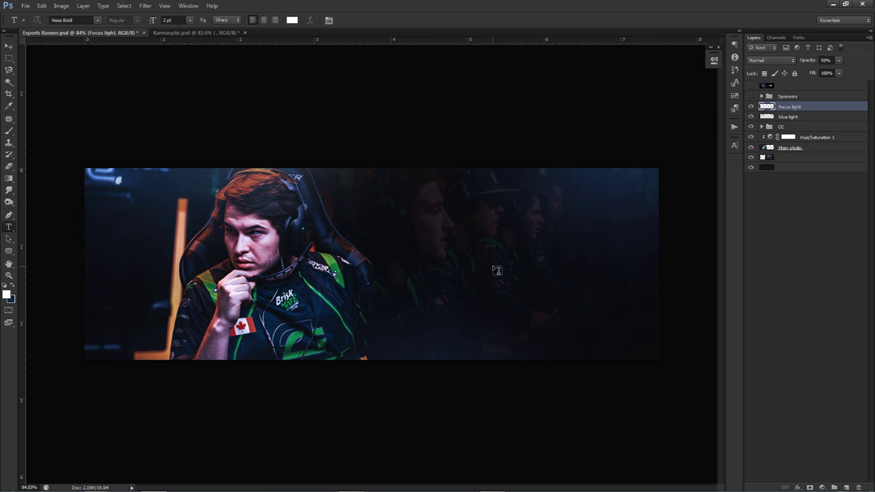
pyautogui.click(493, 267)
pyautogui.write('OPTIC G')
pyautogui.click(518, 268)
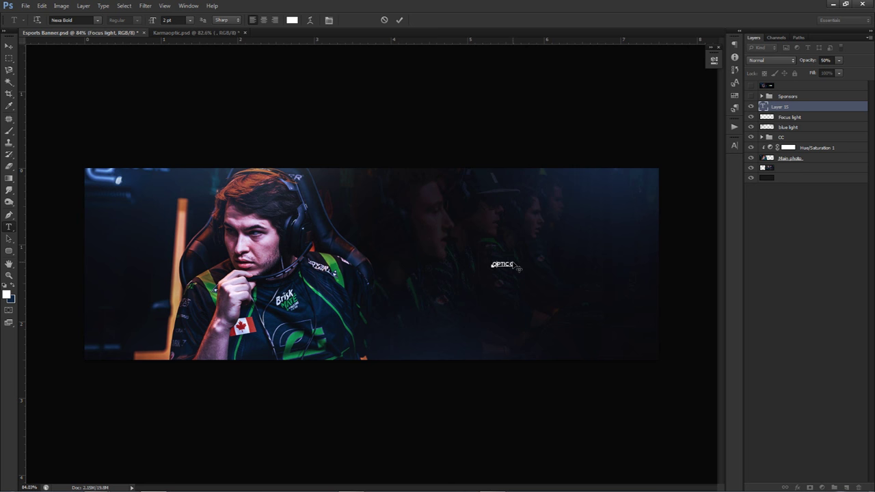
pyautogui.write('ARMA')
# Set the whole OPTIC KARMA text in The Outbox St font.
pyautogui.hotkey('ctrl', 'a')
pyautogui.click(713, 60)
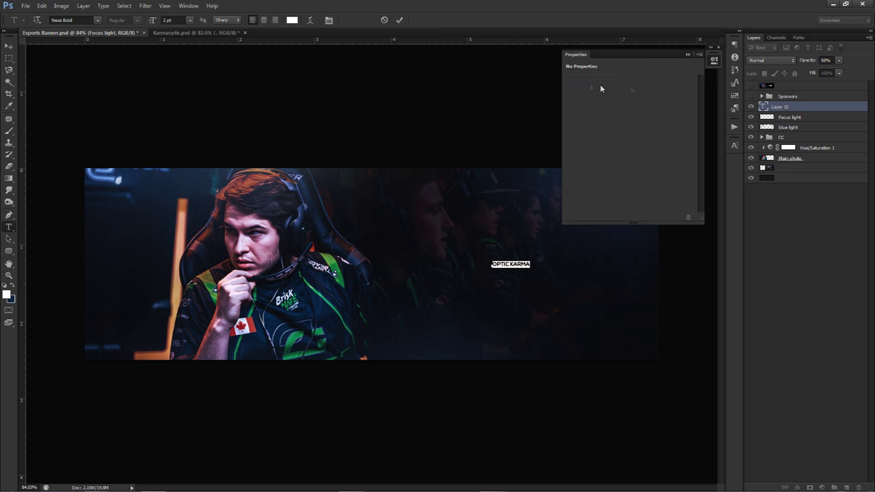
pyautogui.click(714, 59)
pyautogui.click(734, 145)
pyautogui.click(657, 163)
pyautogui.click(653, 150)
pyautogui.write('The Outb')
pyautogui.press('Return')
# Enlarge the OPTIC KARMA text to 11 pt and commit the text edit.
pyautogui.click(655, 165)
pyautogui.write('5')
pyautogui.press('Return')
pyautogui.press('Up')
pyautogui.press('Up')
pyautogui.press('Up')
pyautogui.press('Up')
pyautogui.press('Up')
pyautogui.press('Up')
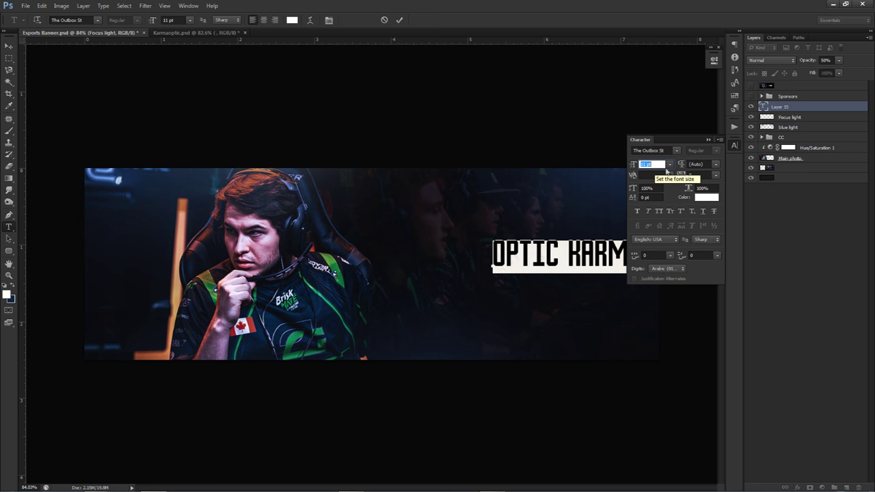
pyautogui.click(399, 20)
# Place a horizontal and a vertical guide through the centre of the banner.
pyautogui.moveTo(186, 41); pyautogui.dragTo(207, 266)
pyautogui.moveTo(23, 248); pyautogui.dragTo(374, 251)
pyautogui.click(734, 145)
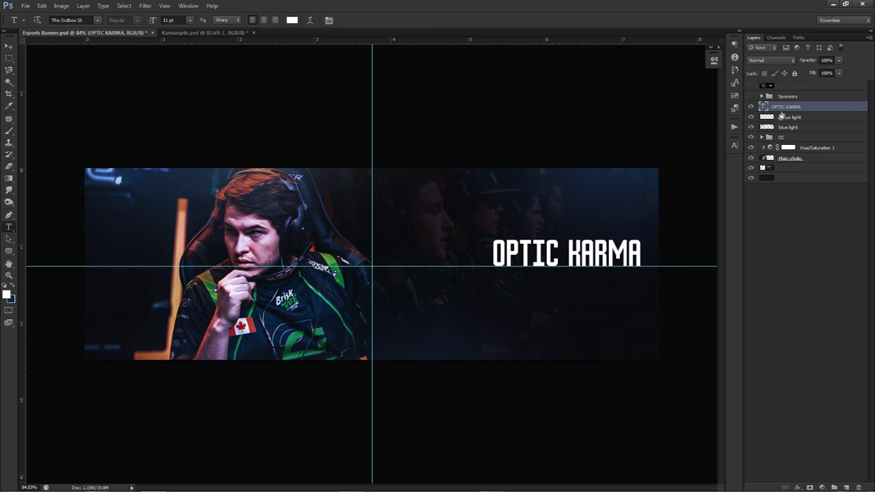
# Move the OPTIC KARMA text onto the horizontal centre guide, midway across the dark half, and undo the duplicate made below it.
pyautogui.press('v')
pyautogui.moveTo(576, 233); pyautogui.dragTo(523, 288)
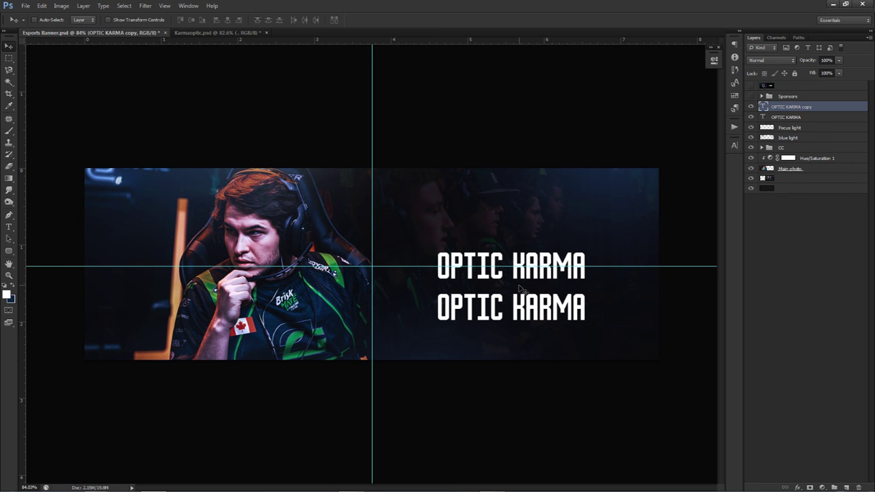
pyautogui.hotkey('ctrl', 'z')
# Show the Sponsors group, position its logos just beneath the OPTIC KARMA text, and hide the guides.
pyautogui.click(751, 95)
pyautogui.click(788, 96)
pyautogui.moveTo(495, 219); pyautogui.dragTo(505, 229)
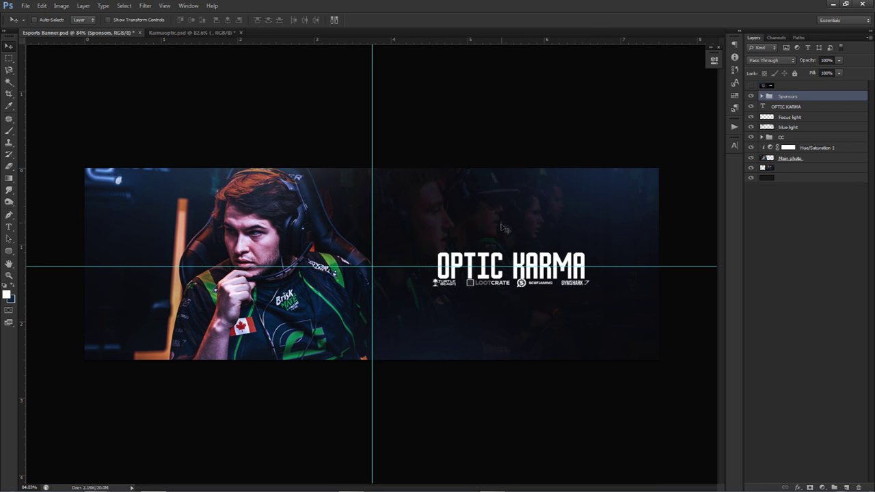
pyautogui.press('Down')
pyautogui.press('Down')
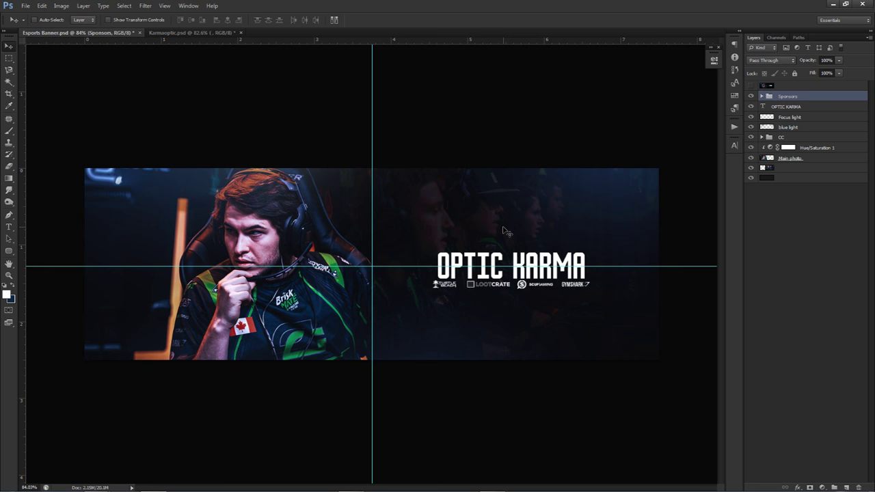
pyautogui.hotkey('ctrl', 'h')
# Recolor the word KARMA in the OPTIC KARMA title to a bright green, about #25bf5c, and commit the edit.
pyautogui.press('t')
pyautogui.moveTo(512, 264); pyautogui.dragTo(587, 267)
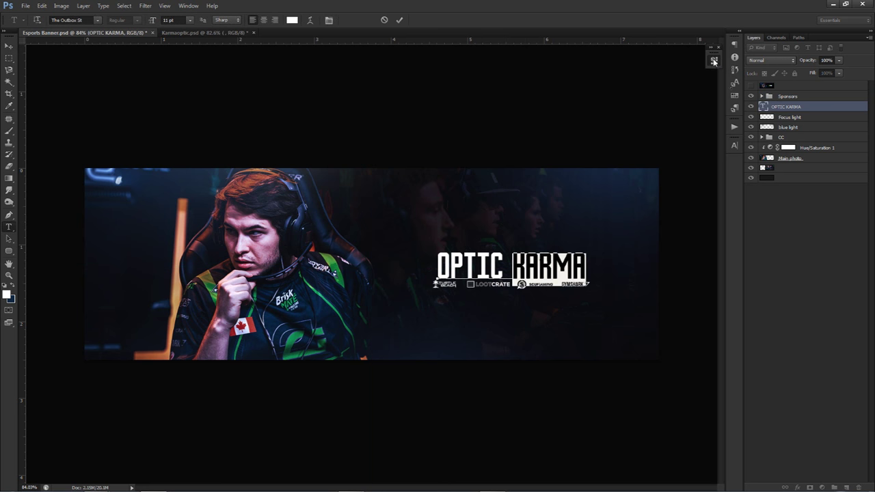
pyautogui.click(734, 145)
pyautogui.click(701, 200)
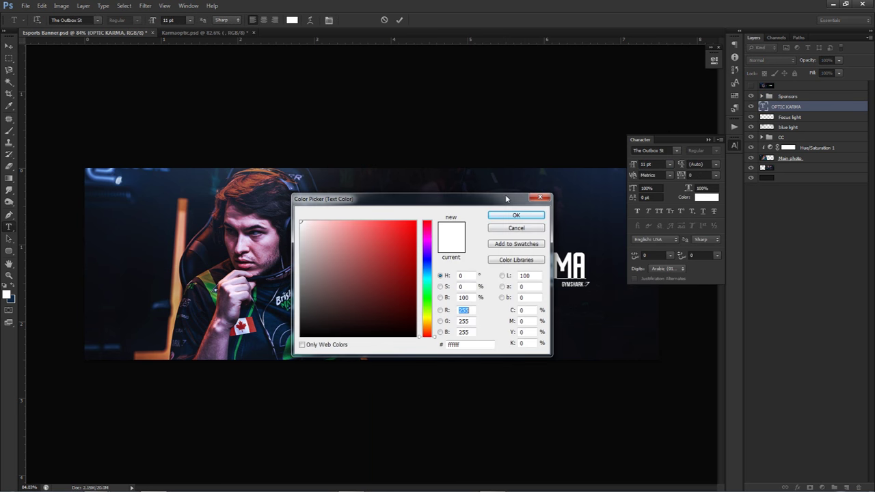
pyautogui.click(321, 326)
pyautogui.write('25bf75')
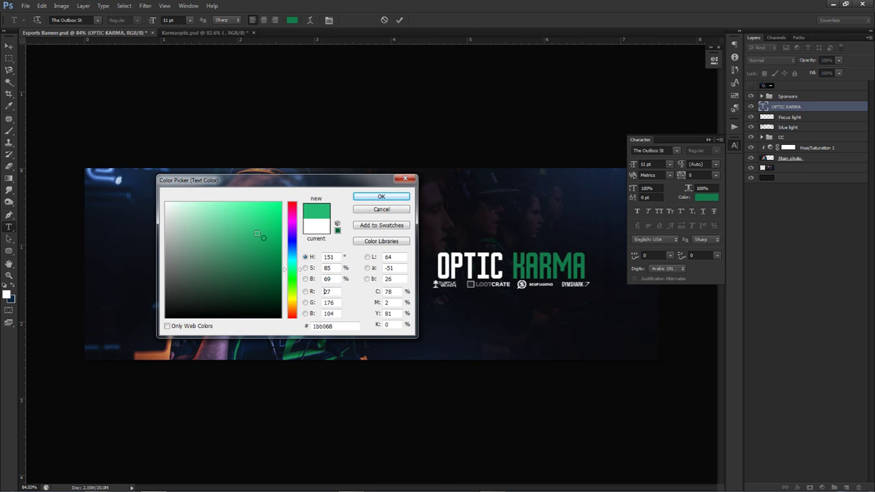
pyautogui.click(294, 273)
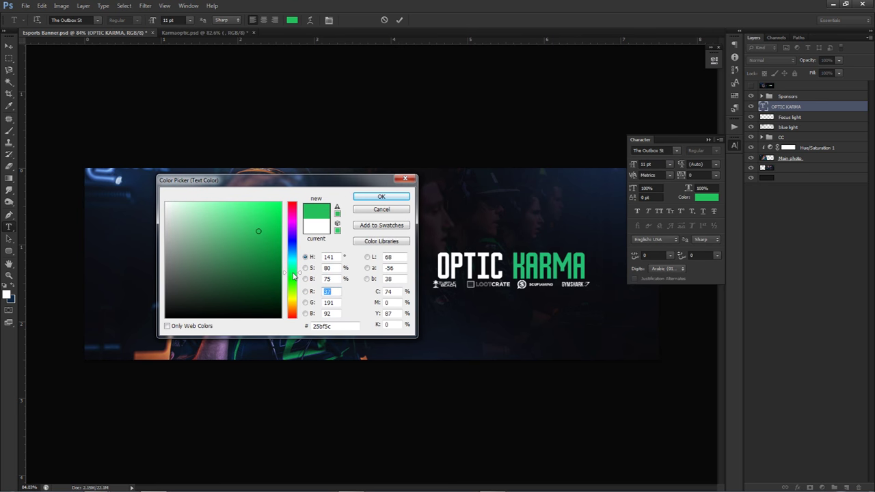
pyautogui.click(387, 197)
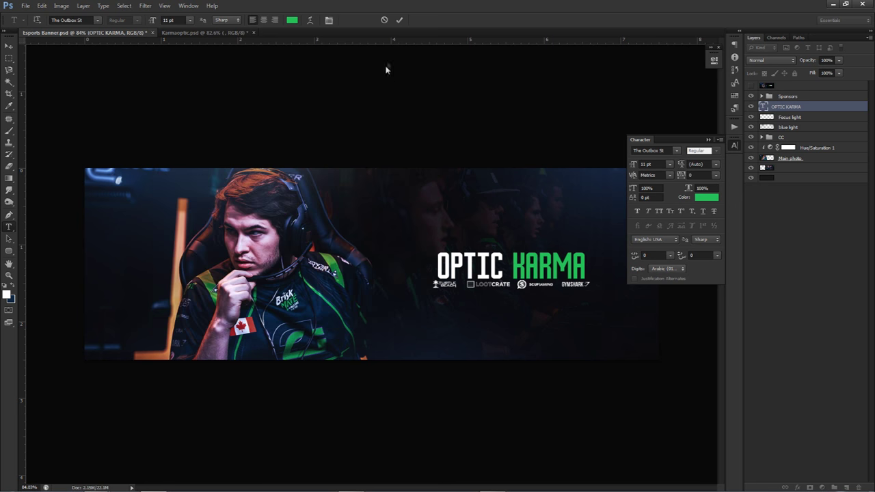
pyautogui.click(400, 20)
# Duplicate the OPTIC KARMA text directly above the original and replace its wording with OFFICIAL MEMBER OF OPTIC GAMING.
pyautogui.press('v')
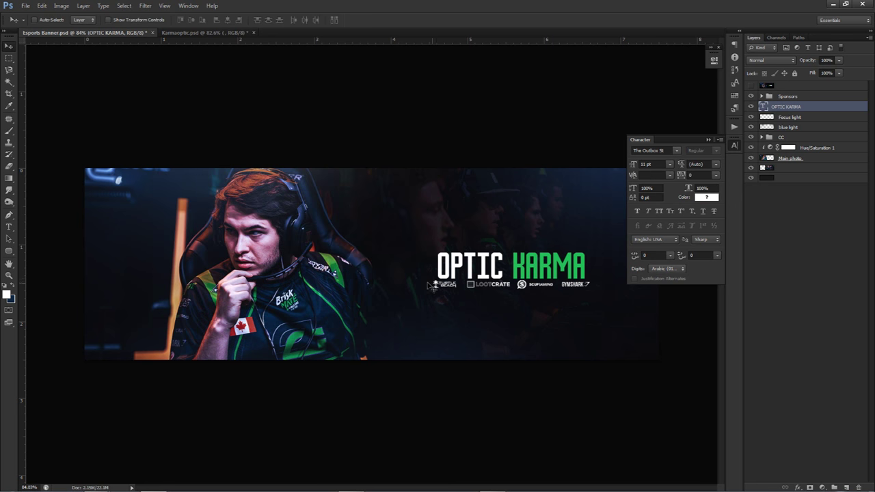
pyautogui.moveTo(506, 261); pyautogui.dragTo(505, 236)
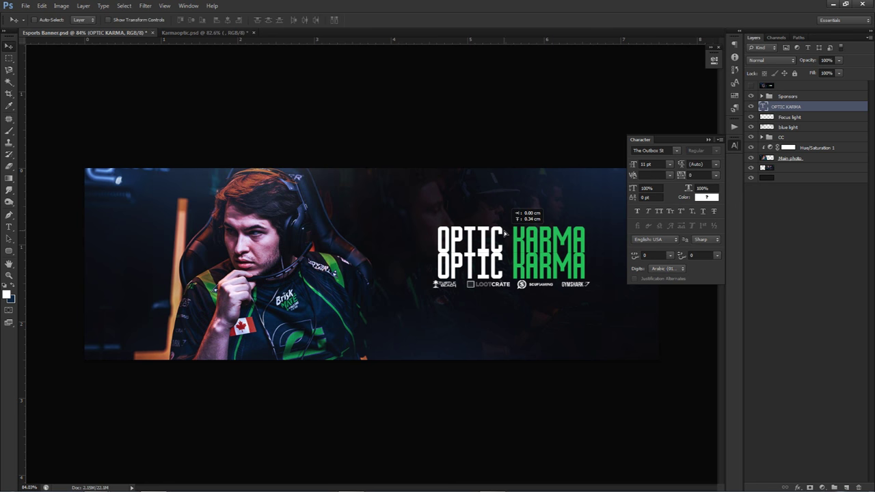
pyautogui.press('t')
pyautogui.click(503, 229)
pyautogui.hotkey('ctrl', 'a')
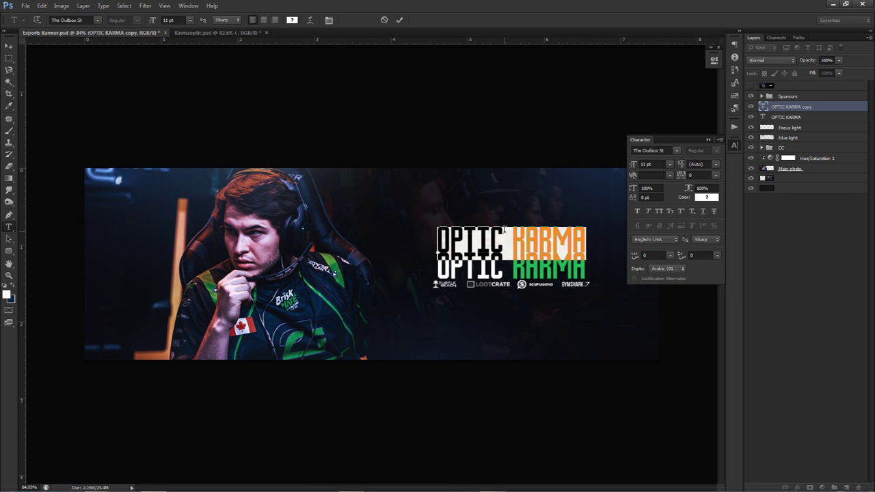
pyautogui.write('OFFICIAL')
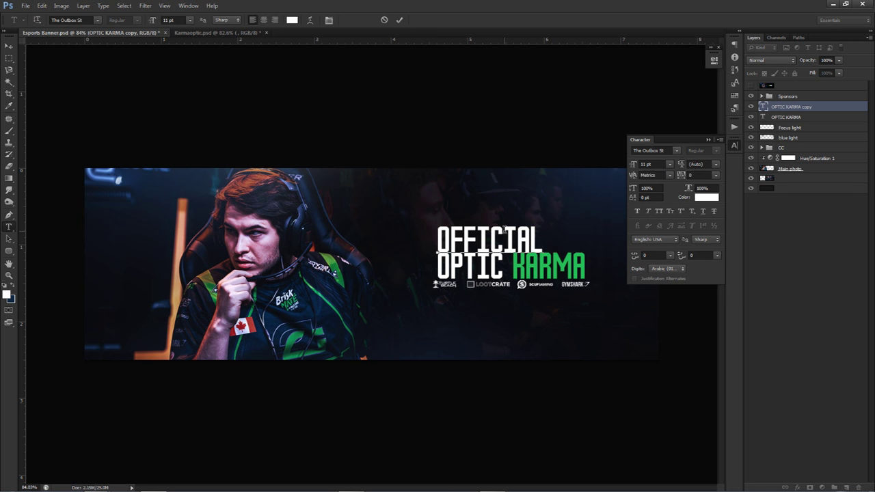
pyautogui.write(' MEMBE')
# Set the whole OFFICIAL MEMBER OF OPTIC GAMING line to 6 pt in the Nexa Bold font.
pyautogui.hotkey('ctrl', 'a')
pyautogui.click(650, 164)
pyautogui.press('Down')
pyautogui.press('Down')
pyautogui.press('Down')
pyautogui.press('Down')
pyautogui.press('Down')
pyautogui.click(650, 150)
pyautogui.moveTo(665, 151); pyautogui.dragTo(649, 151)
pyautogui.press('Up')
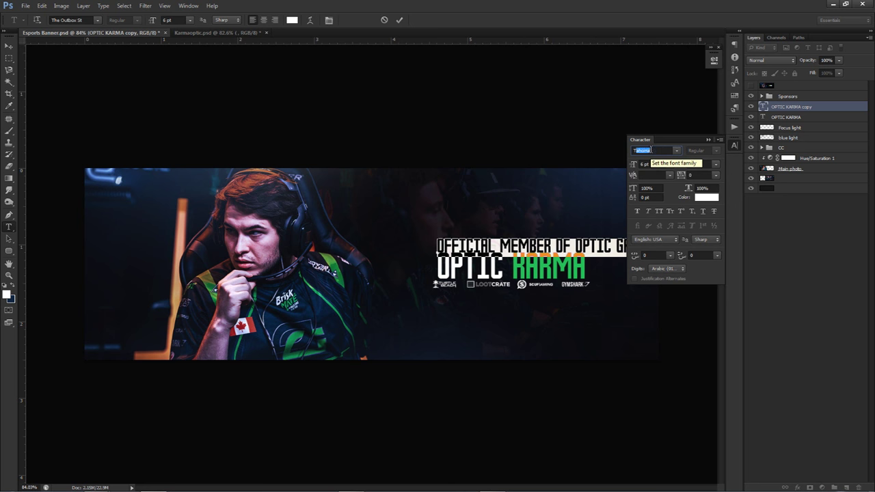
pyautogui.press('Return')
# Reduce the OFFICIAL MEMBER OF OPTIC GAMING line to 2 pt, commit it, and position it just above the OPTIC KARMA title.
pyautogui.click(652, 164)
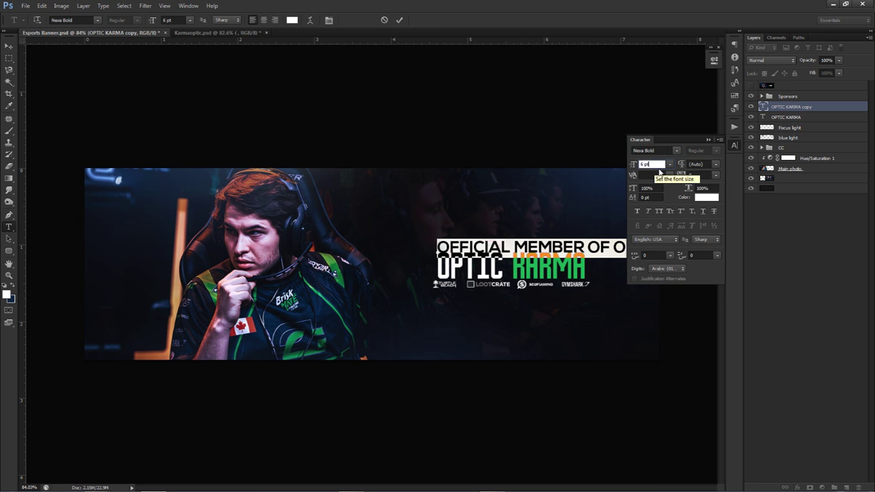
pyautogui.press('Down')
pyautogui.press('Down')
pyautogui.press('Down')
pyautogui.press('Down')
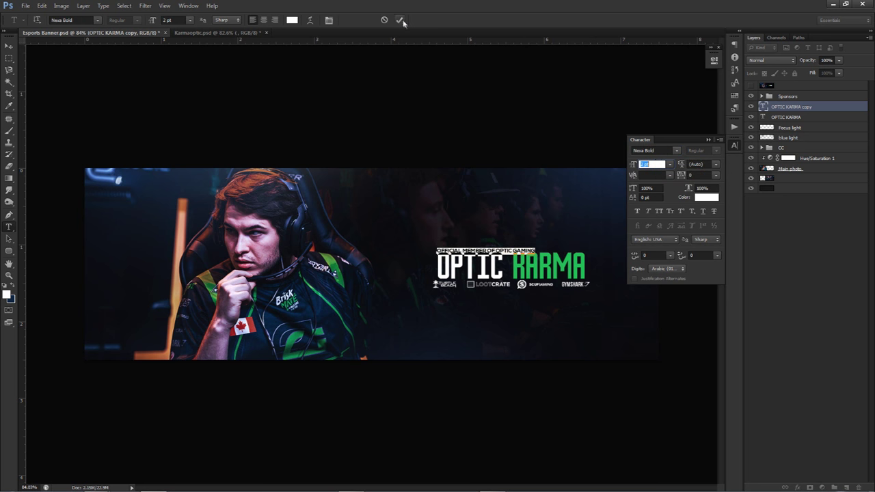
pyautogui.hotkey('ctrl', 'Return')
pyautogui.press('v')
pyautogui.moveTo(510, 179); pyautogui.dragTo(509, 183)
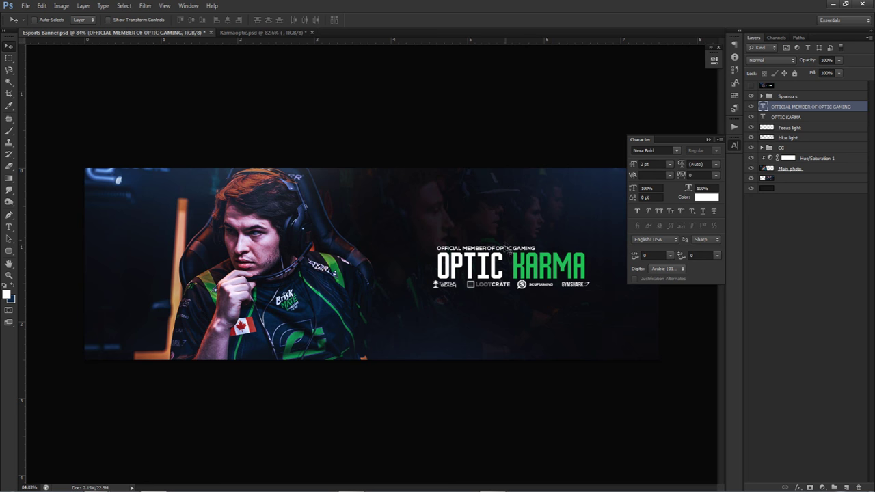
# Color the words OPTIC GAMING in the small line with the green sampled from KARMA and close the character settings.
pyautogui.press('t')
pyautogui.moveTo(495, 248); pyautogui.dragTo(536, 249)
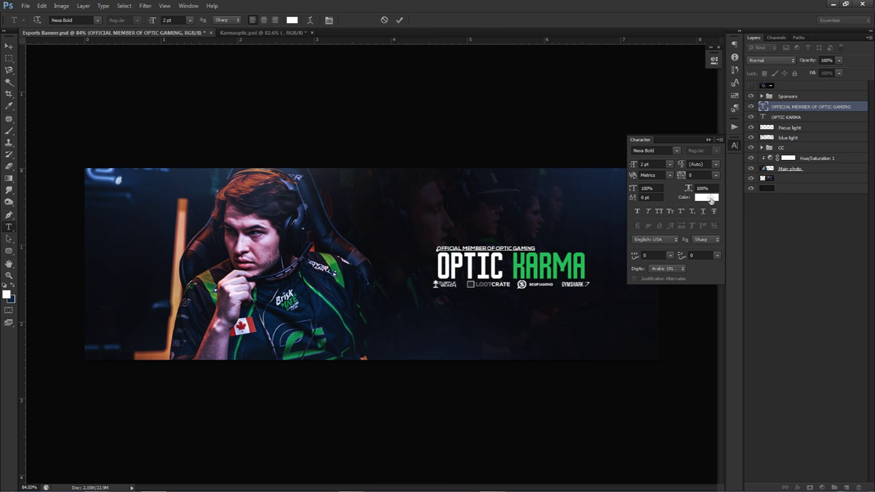
pyautogui.click(706, 197)
pyautogui.click(568, 257)
pyautogui.click(383, 197)
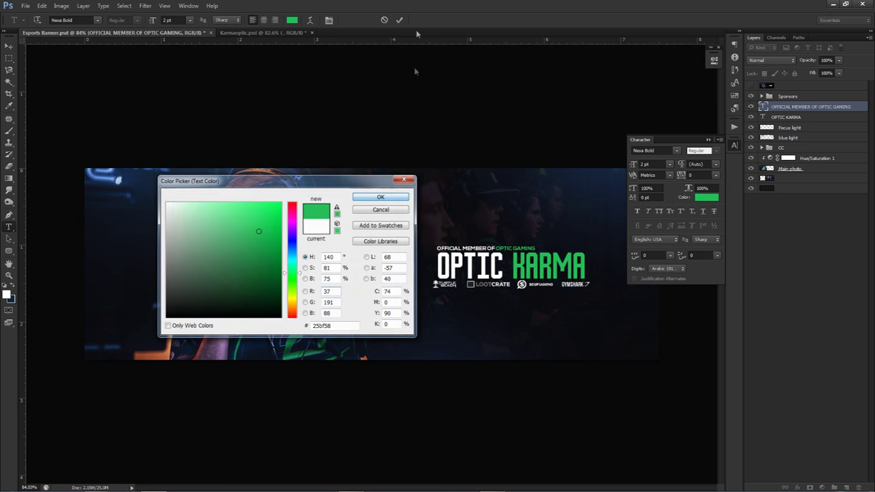
pyautogui.click(399, 20)
pyautogui.press('v')
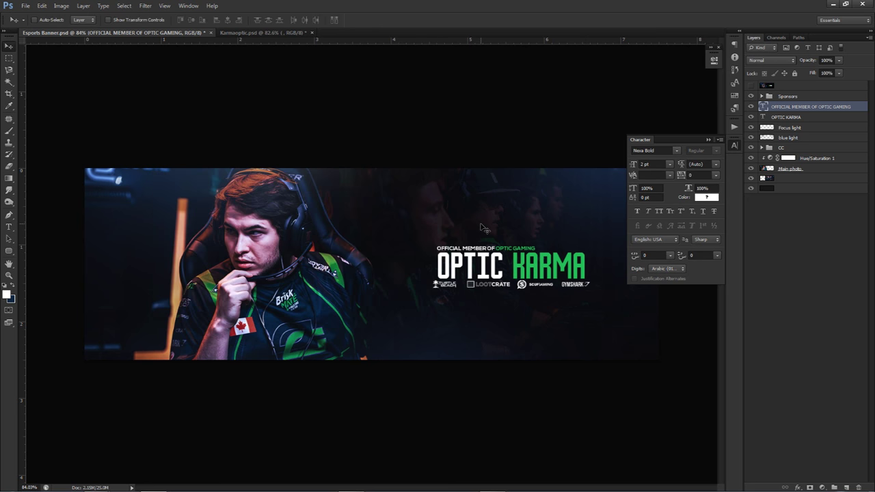
pyautogui.click(731, 145)
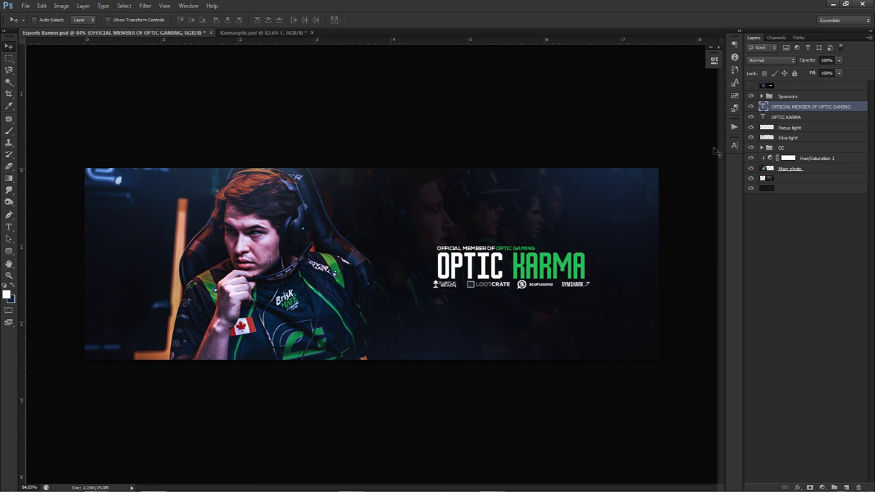
pyautogui.scroll(-1, 414, 228)
pyautogui.press('alt')
pyautogui.press('t')
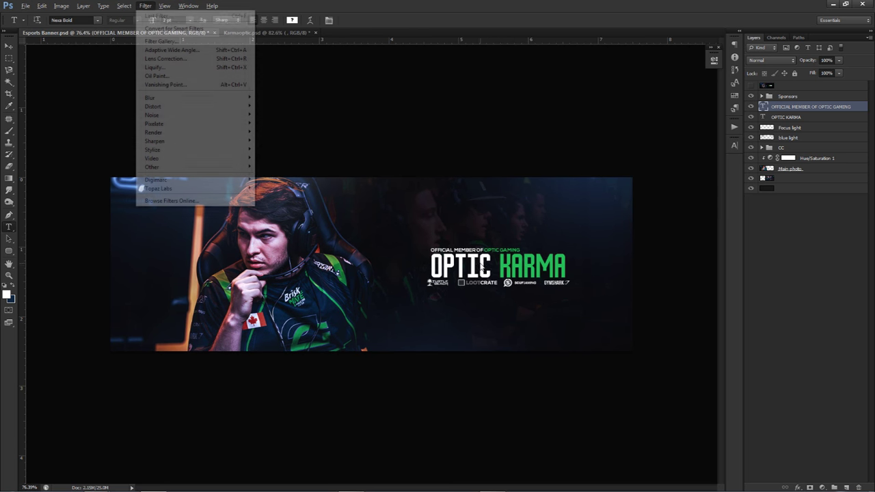
pyautogui.press('Escape')
pyautogui.press('t')
pyautogui.moveTo(494, 272); pyautogui.dragTo(429, 262)
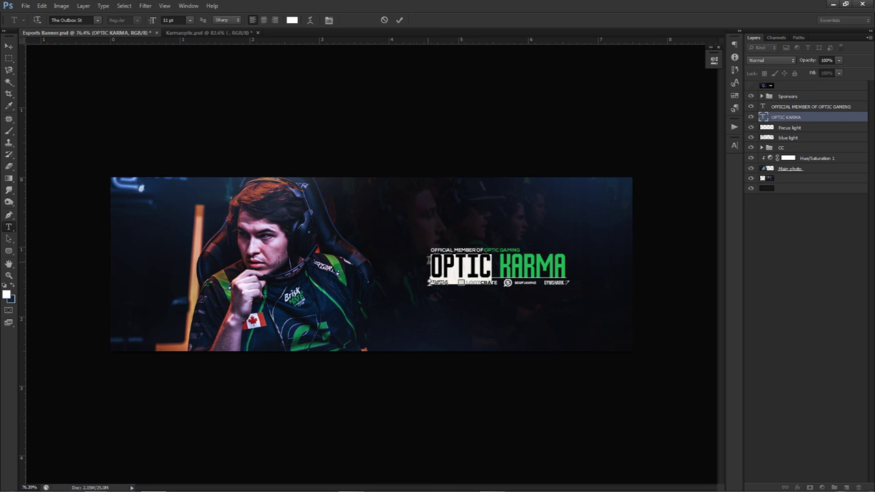
pyautogui.click(291, 20)
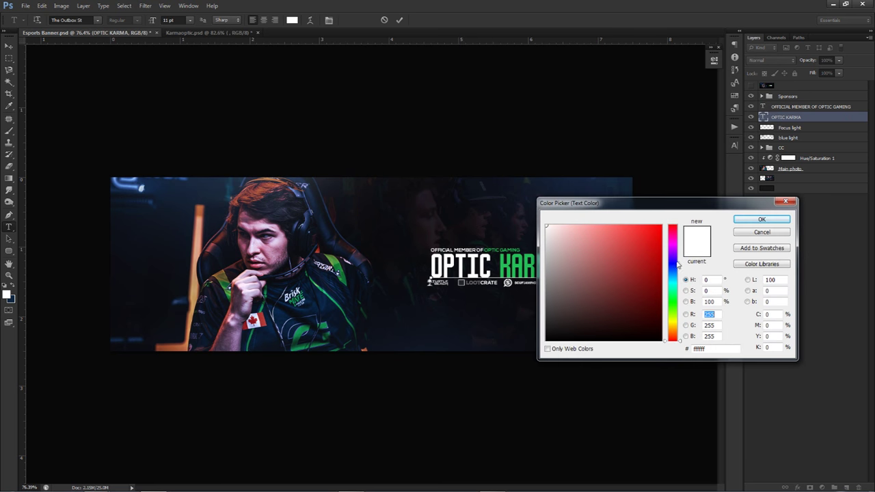
pyautogui.moveTo(677, 264); pyautogui.dragTo(678, 276)
pyautogui.click(559, 227)
pyautogui.click(567, 225)
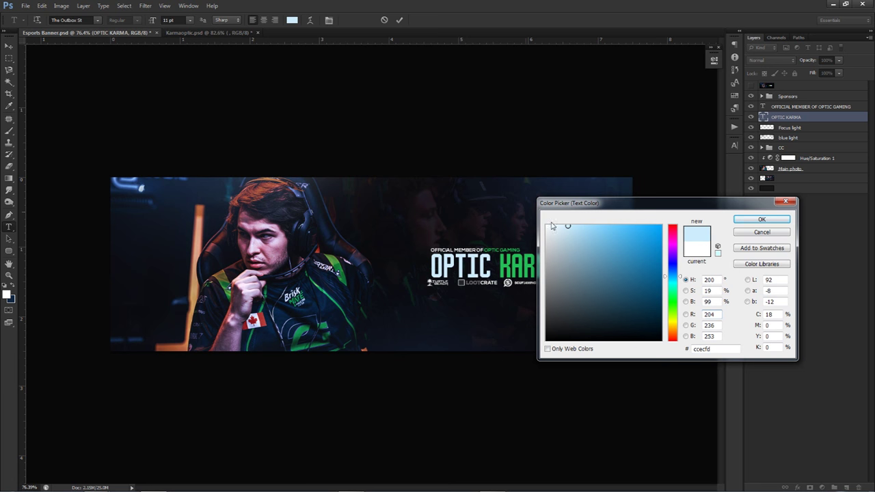
pyautogui.click(762, 233)
pyautogui.click(400, 19)
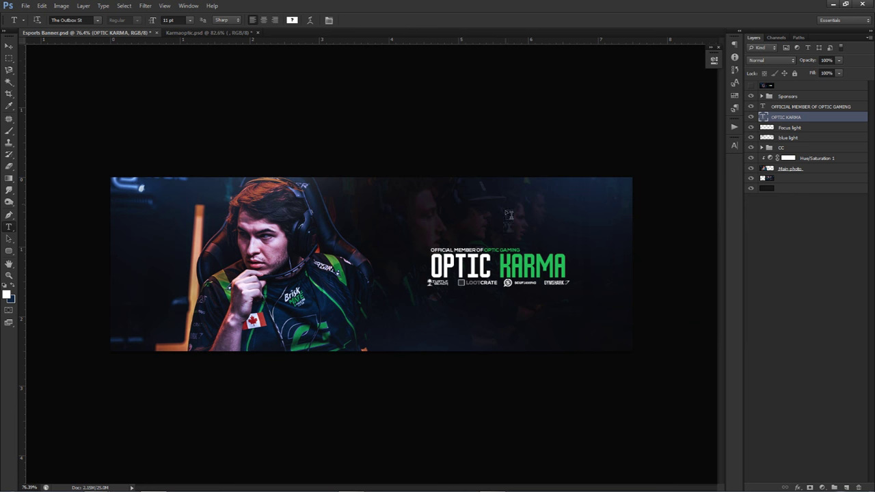
# Add a Brightness/Contrast adjustment layer above the Sponsors group with brightness 4 and contrast 28.
pyautogui.press('v')
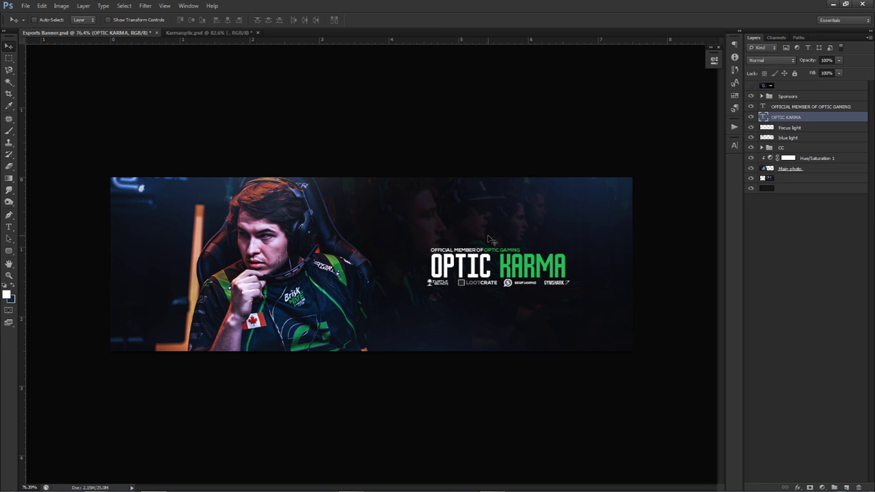
pyautogui.click(787, 97)
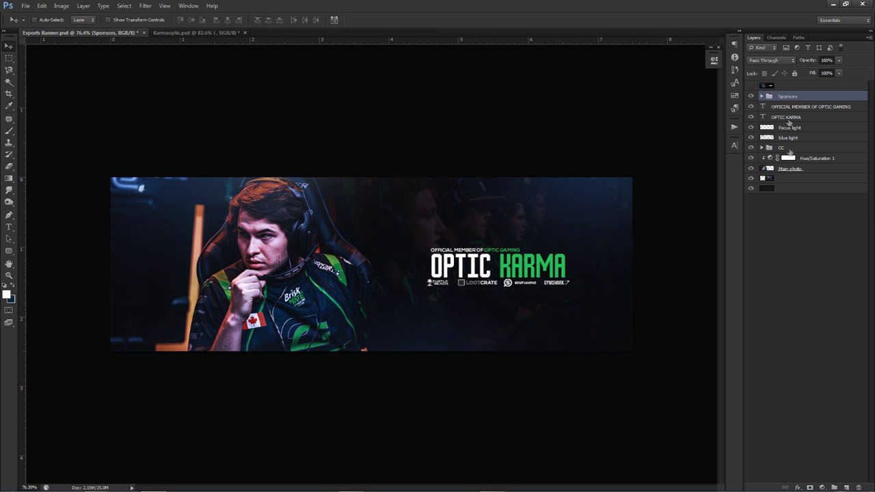
pyautogui.click(820, 486)
pyautogui.click(813, 319)
pyautogui.moveTo(628, 108)
pyautogui.mouseDown()
pyautogui.moveTo(620, 108)
pyautogui.moveTo(643, 126)
pyautogui.moveTo(628, 107)
pyautogui.mouseUp()
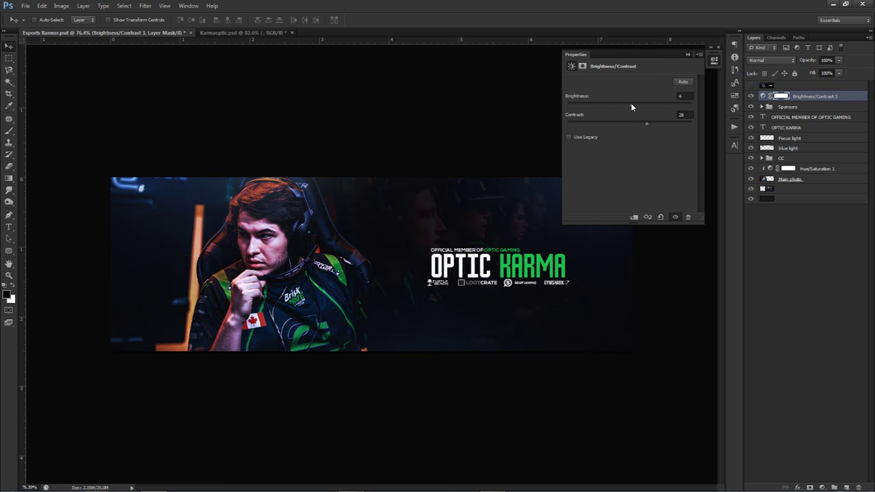
# Compare the banner with and without the new Brightness/Contrast adjustment, leaving it visible, and close its properties.
pyautogui.click(751, 97)
pyautogui.click(751, 97)
pyautogui.click(751, 97)
pyautogui.click(751, 96)
pyautogui.click(751, 96)
pyautogui.click(751, 97)
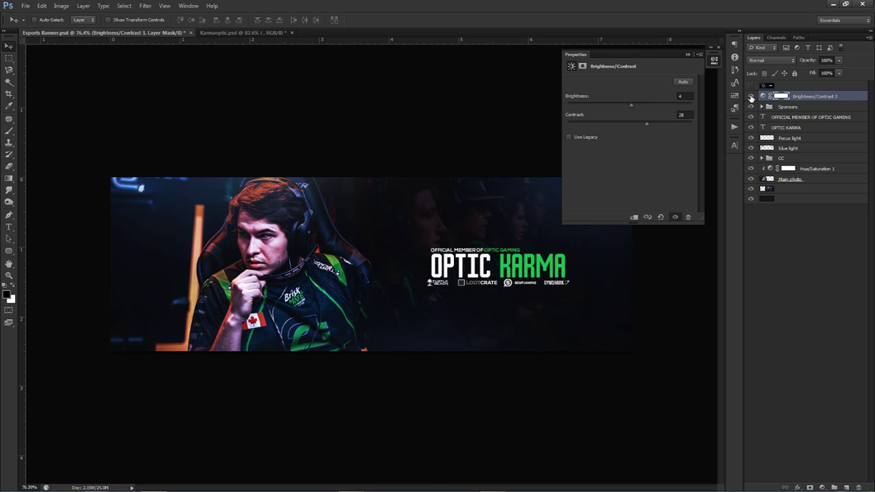
pyautogui.click(715, 60)
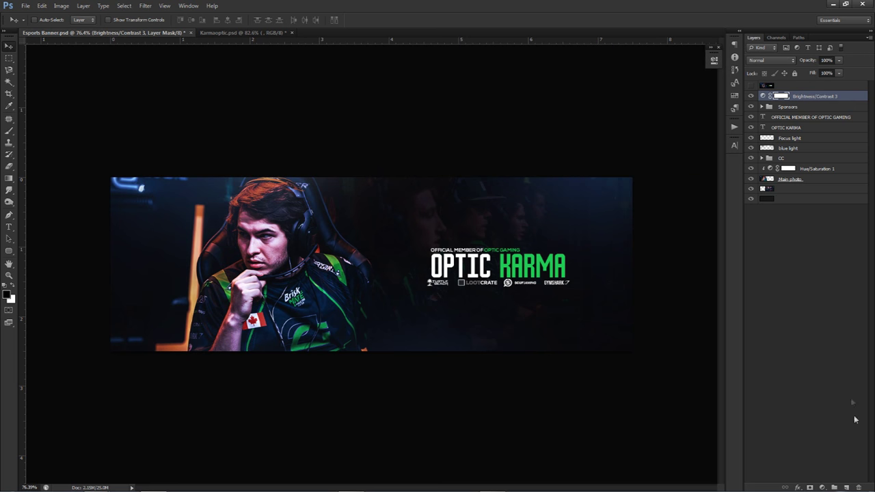
# Add a Gradient Map above the Brightness/Contrast layer using the dark green to near-black preset, with the dark stop at 99%.
pyautogui.click(824, 489)
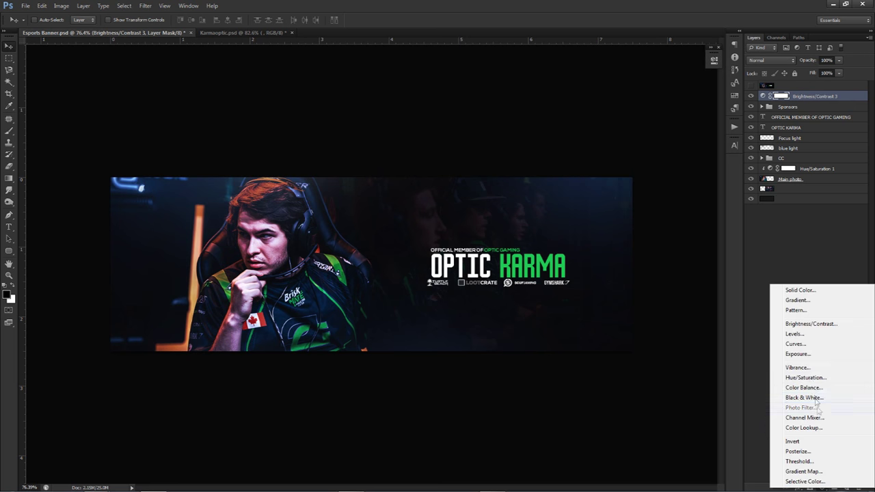
pyautogui.click(796, 476)
pyautogui.click(608, 84)
pyautogui.click(544, 185)
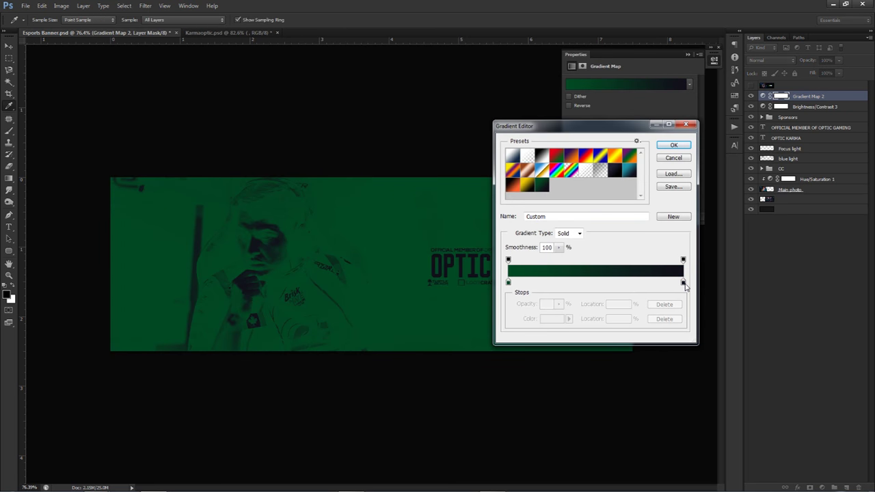
pyautogui.click(684, 283)
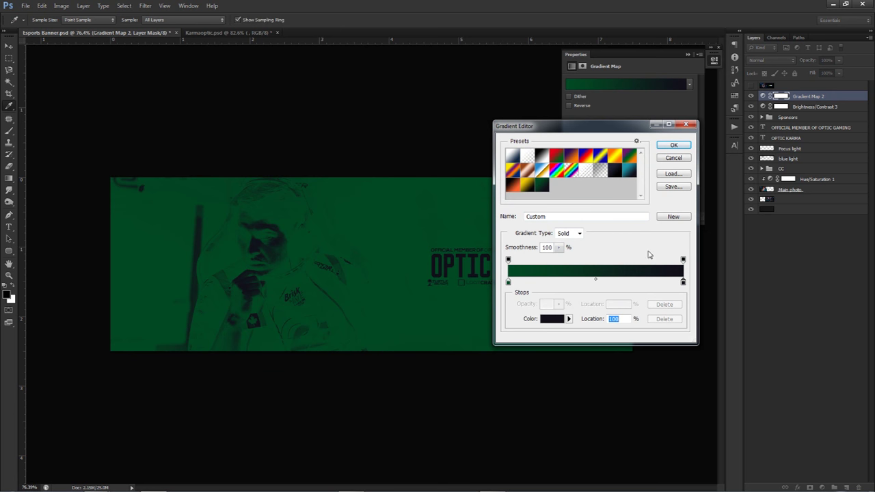
pyautogui.moveTo(683, 283); pyautogui.dragTo(681, 284)
pyautogui.moveTo(621, 128); pyautogui.dragTo(516, 125)
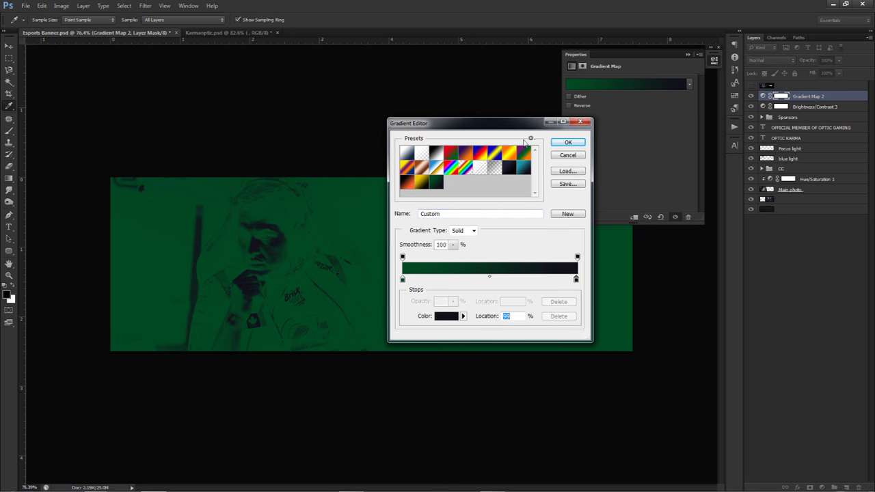
pyautogui.doubleClick(576, 281)
pyautogui.moveTo(661, 203); pyautogui.dragTo(540, 203)
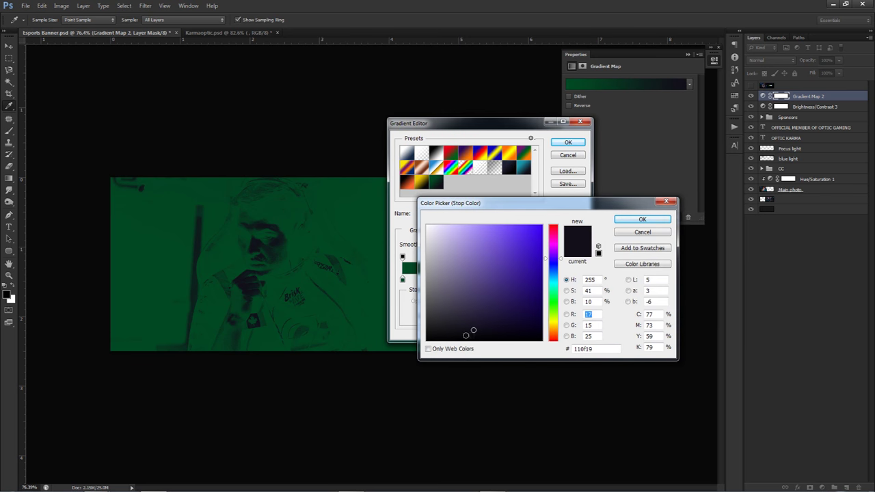
pyautogui.moveTo(557, 258); pyautogui.dragTo(556, 231)
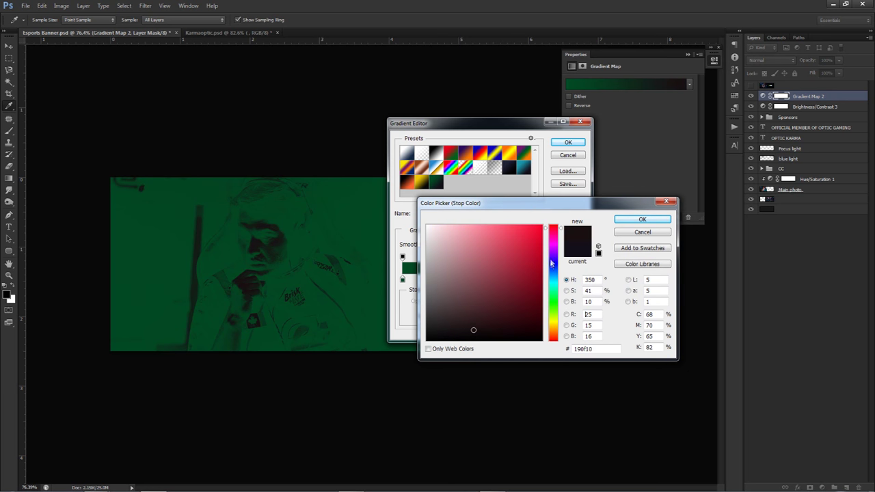
pyautogui.moveTo(551, 263); pyautogui.dragTo(555, 354)
pyautogui.click(552, 250)
pyautogui.click(642, 233)
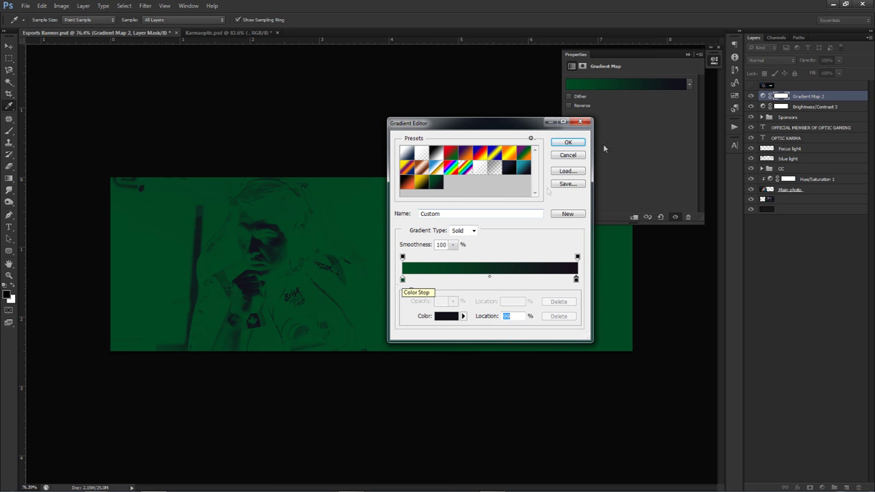
# Accept the green-to-black gradient, set the Gradient Map 2 layer's blend mode to Overlay and lower its opacity.
pyautogui.click(568, 142)
pyautogui.click(769, 60)
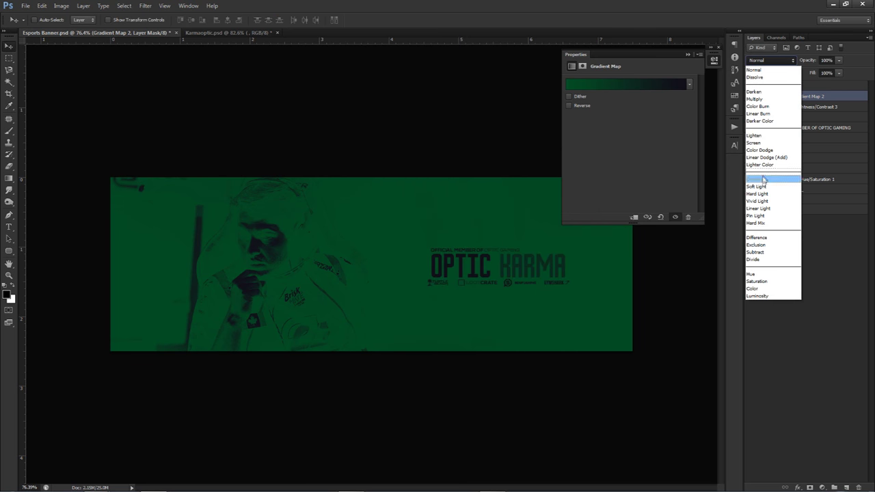
pyautogui.click(764, 176)
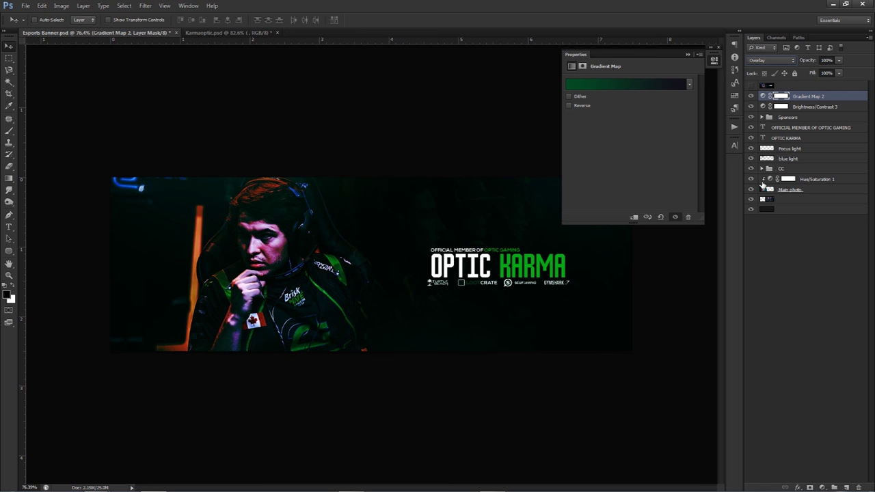
pyautogui.click(838, 61)
pyautogui.moveTo(840, 71); pyautogui.dragTo(754, 97)
# Compare the banner repeatedly with and without the Gradient Map 2 layer, leaving it visible.
pyautogui.click(754, 97)
pyautogui.click(754, 97)
pyautogui.click(754, 97)
pyautogui.click(754, 97)
pyautogui.click(752, 98)
pyautogui.click(752, 97)
pyautogui.click(752, 98)
pyautogui.click(752, 97)
pyautogui.click(752, 98)
pyautogui.click(752, 98)
# Set the Gradient Map 2 layer's opacity to 10% and close its properties.
pyautogui.click(826, 60)
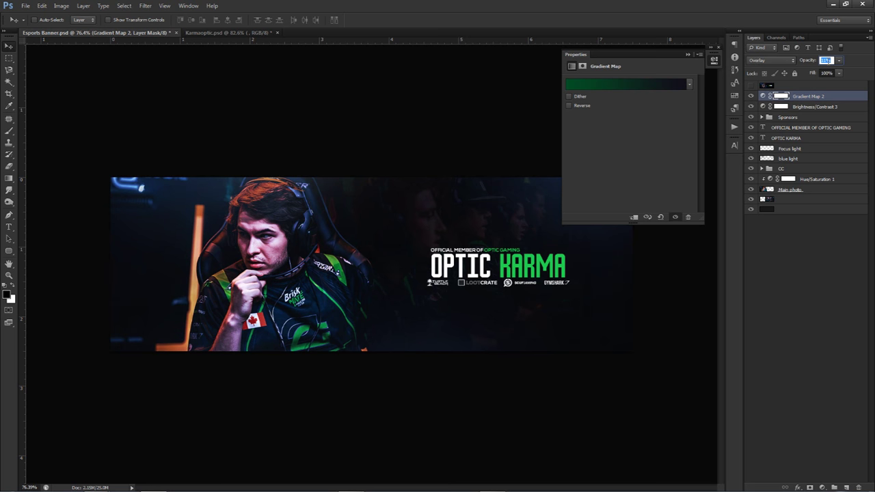
pyautogui.click(793, 97)
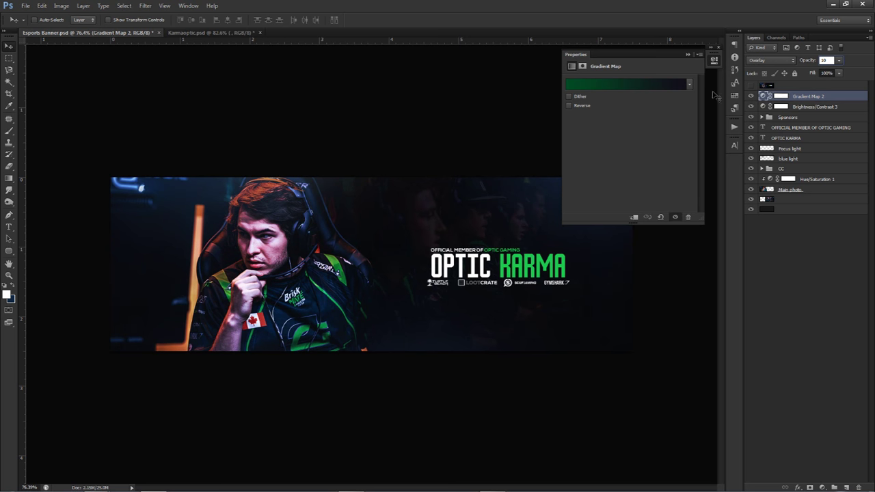
pyautogui.press('Return')
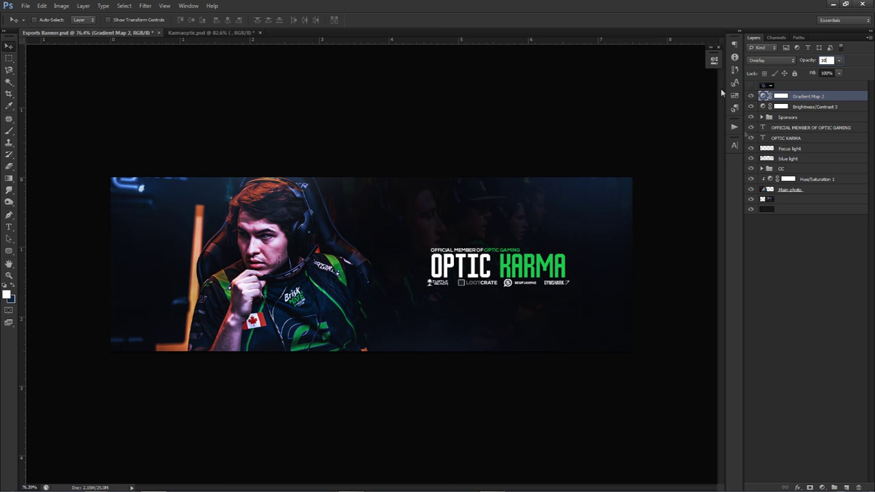
# Set the faded background photo layer below Main photo to Dissolve blending at 21% opacity.
pyautogui.click(782, 199)
pyautogui.click(777, 60)
pyautogui.click(770, 82)
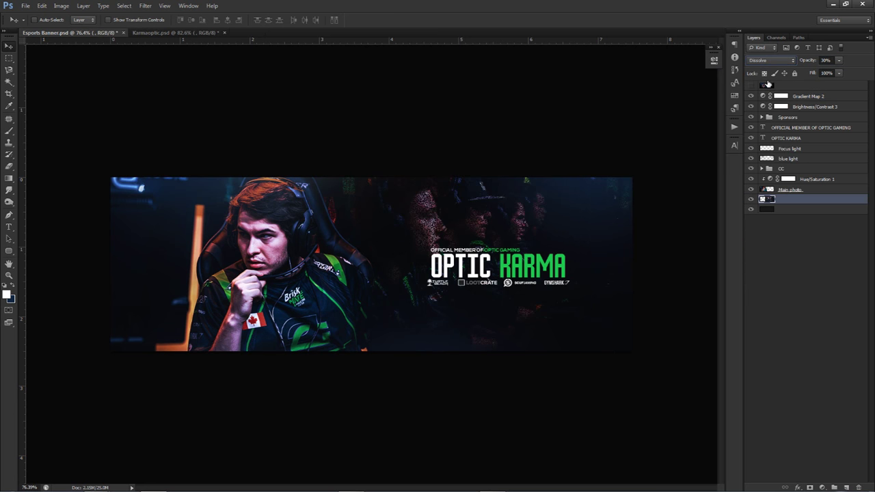
pyautogui.click(838, 72)
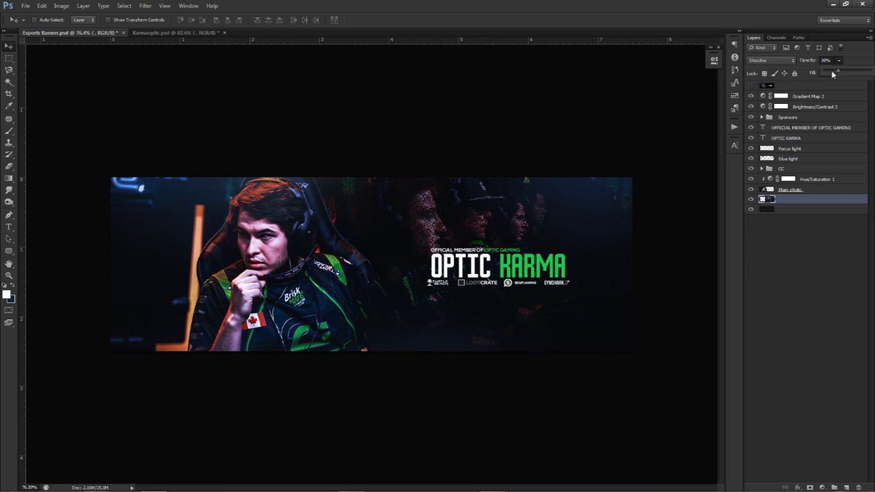
pyautogui.moveTo(831, 70); pyautogui.dragTo(834, 70)
pyautogui.click(533, 241)
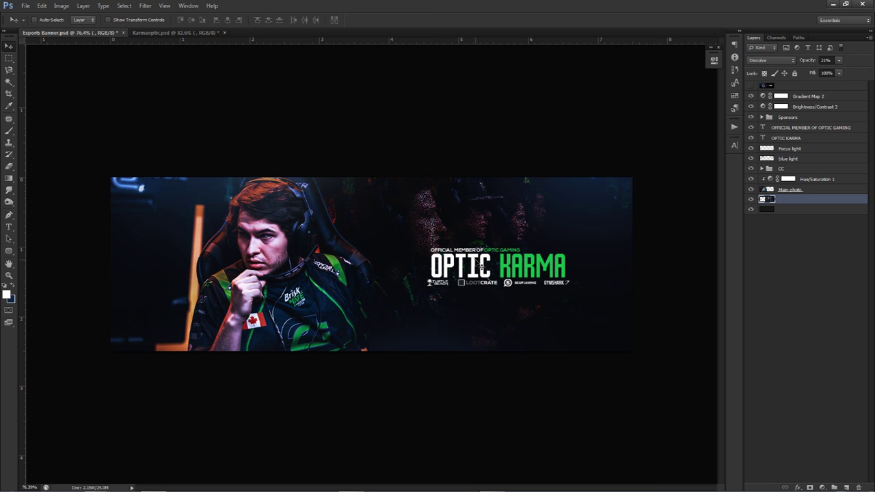
# Try a Vibrance adjustment layer above Gradient Map 2 with vibrance +31 and saturation +12, compare its effect and delete it.
pyautogui.click(831, 95)
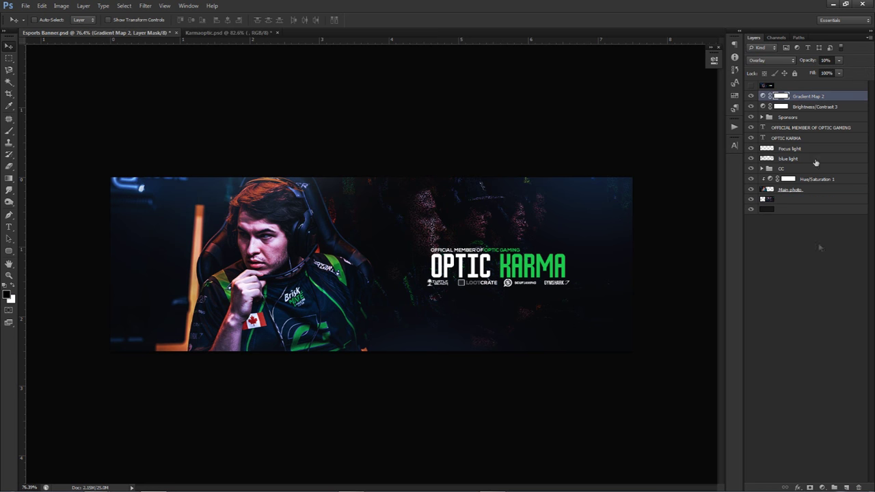
pyautogui.click(821, 486)
pyautogui.click(811, 364)
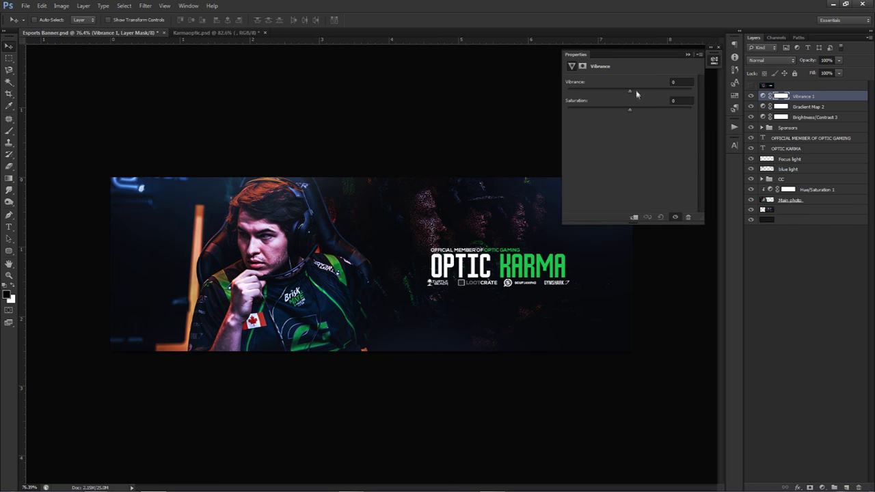
pyautogui.moveTo(654, 89); pyautogui.dragTo(638, 110)
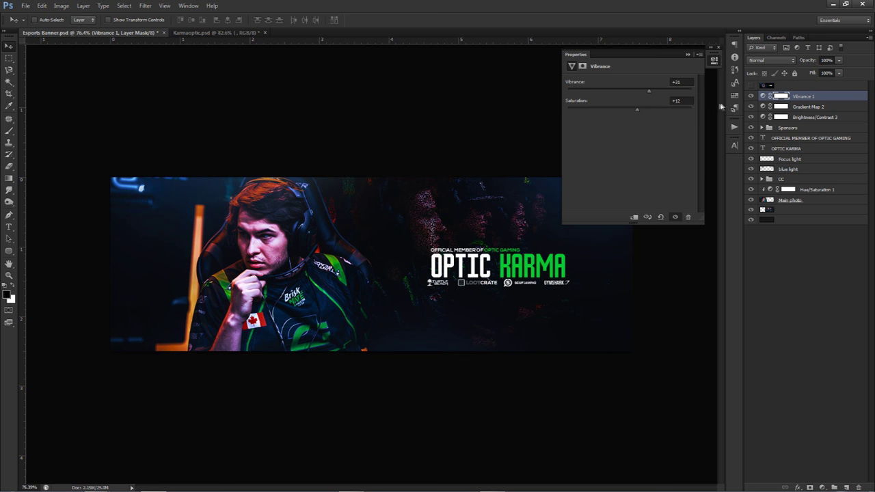
pyautogui.click(752, 97)
pyautogui.click(751, 97)
pyautogui.press('Delete')
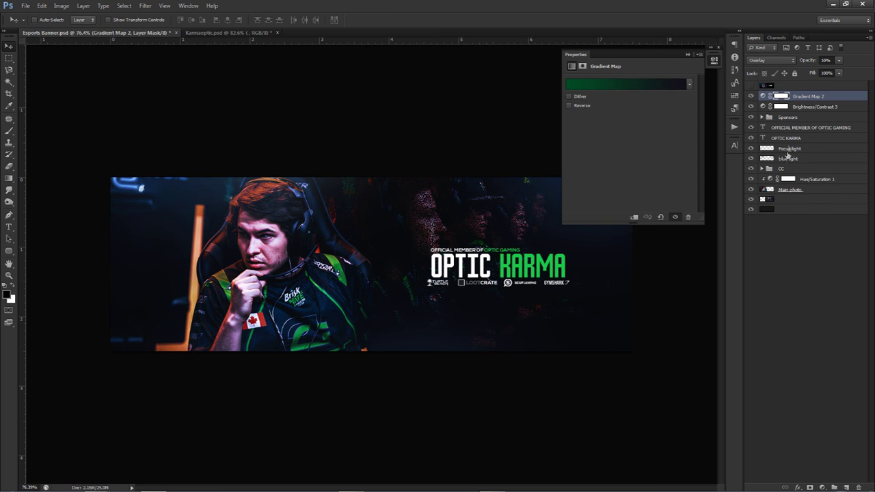
# Create a merged copy of all layers from Gradient Map 2 down to the background and apply a 0.5-pixel Gaussian Blur to it.
pyautogui.keyDown('shift'); pyautogui.click(791, 210); pyautogui.keyUp('shift')
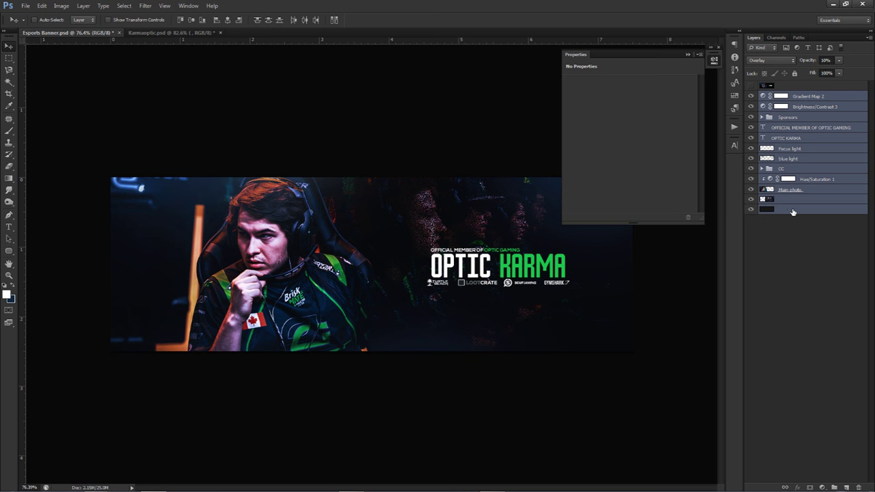
pyautogui.hotkey('ctrl', 'alt', 'e')
pyautogui.click(124, 5)
pyautogui.moveTo(158, 100)
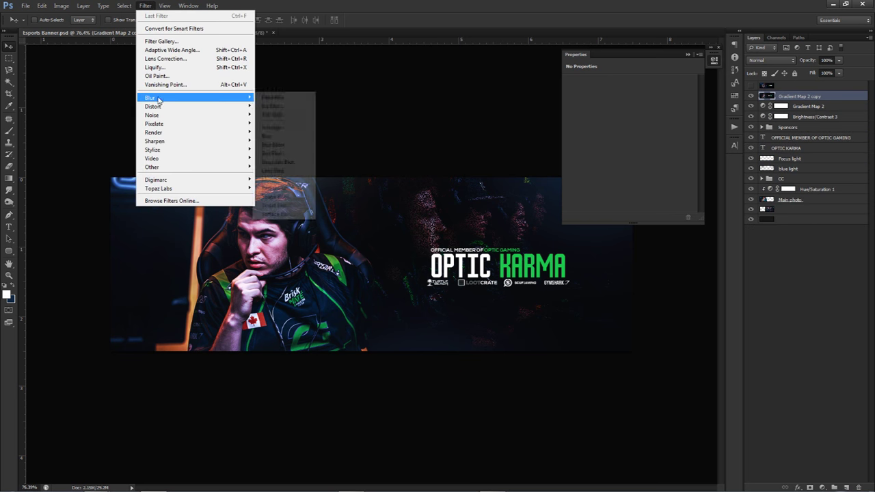
pyautogui.click(280, 162)
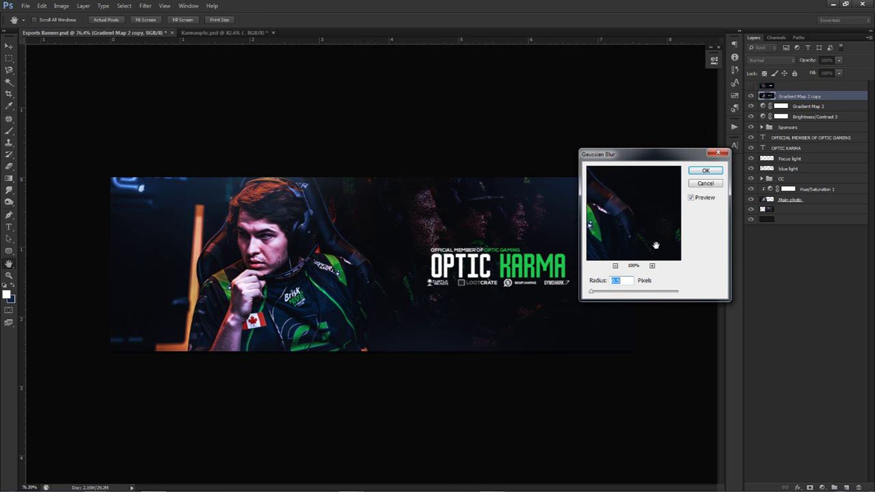
pyautogui.click(705, 171)
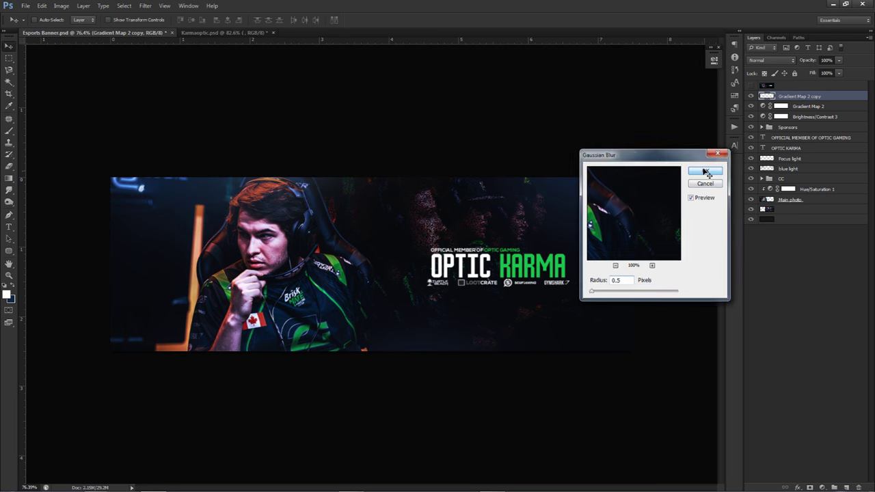
# Erase the blurred copy over the player and the title area with a large soft Eraser resized to about 525 px.
pyautogui.press('e')
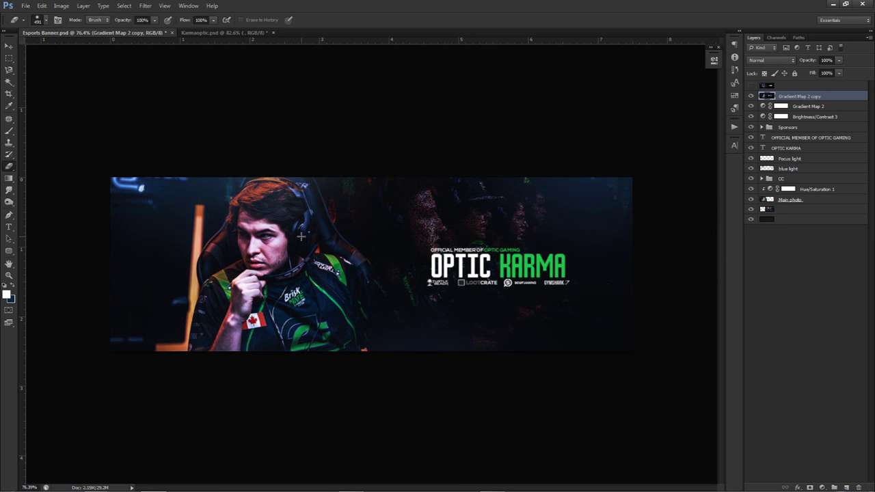
pyautogui.keyDown('alt'); pyautogui.rightClick(301, 236); pyautogui.keyUp('alt')
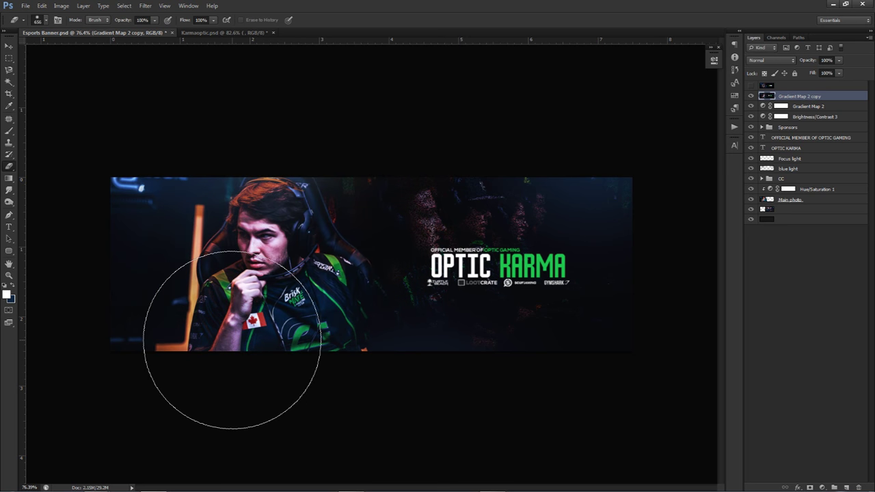
pyautogui.keyDown('alt'); pyautogui.rightClick(279, 281); pyautogui.keyUp('alt')
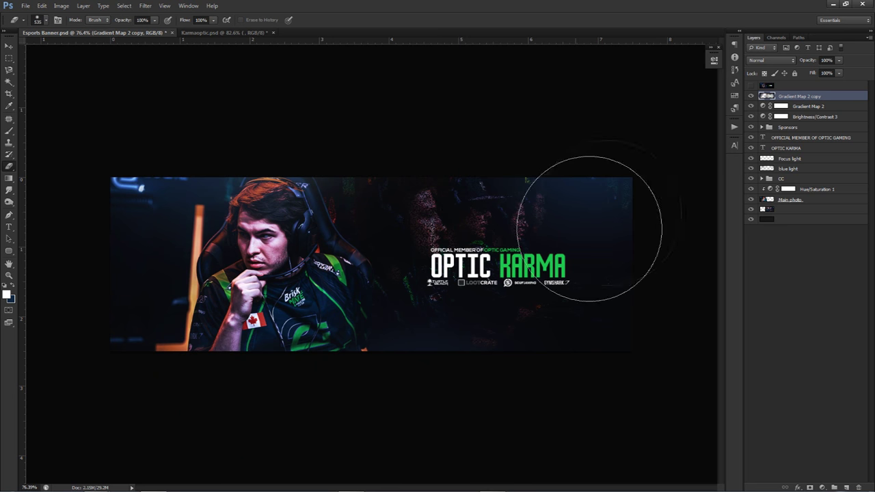
pyautogui.keyDown('alt'); pyautogui.rightClick(270, 324); pyautogui.keyUp('alt')
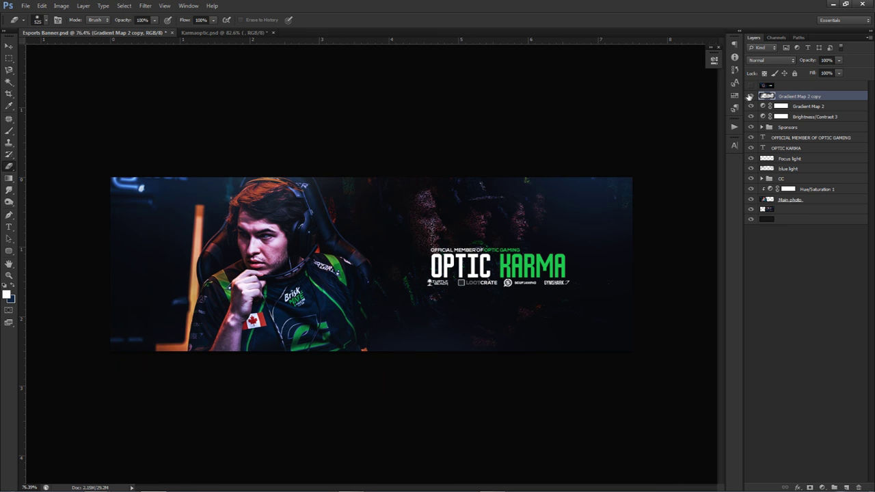
pyautogui.press('v')
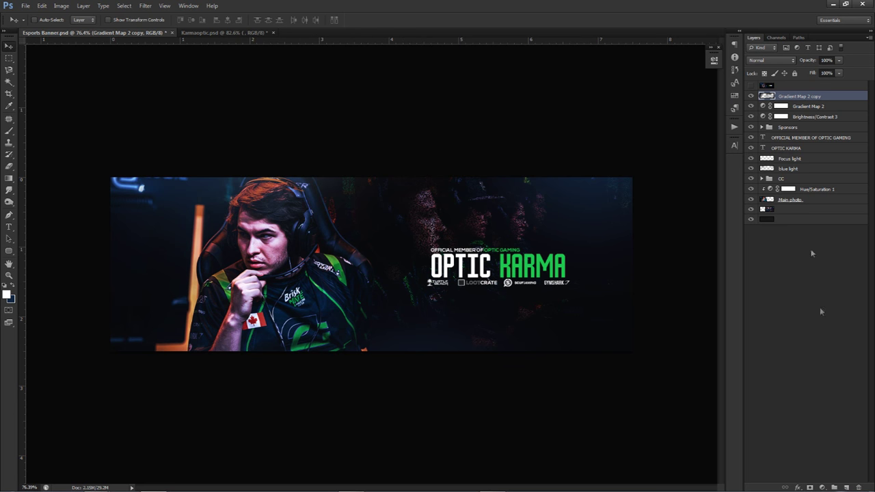
# Add a Brightness/Contrast adjustment layer above the blurred copy with brightness -27 and contrast 49, and select its mask.
pyautogui.click(823, 487)
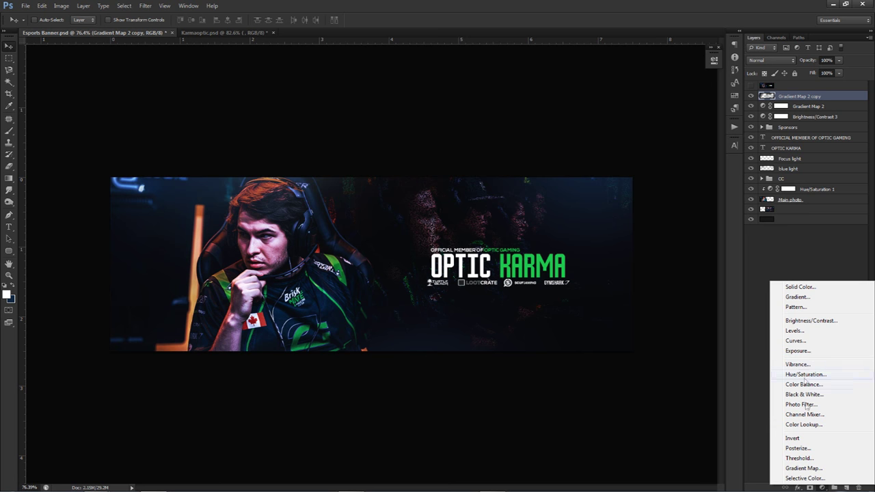
pyautogui.click(806, 320)
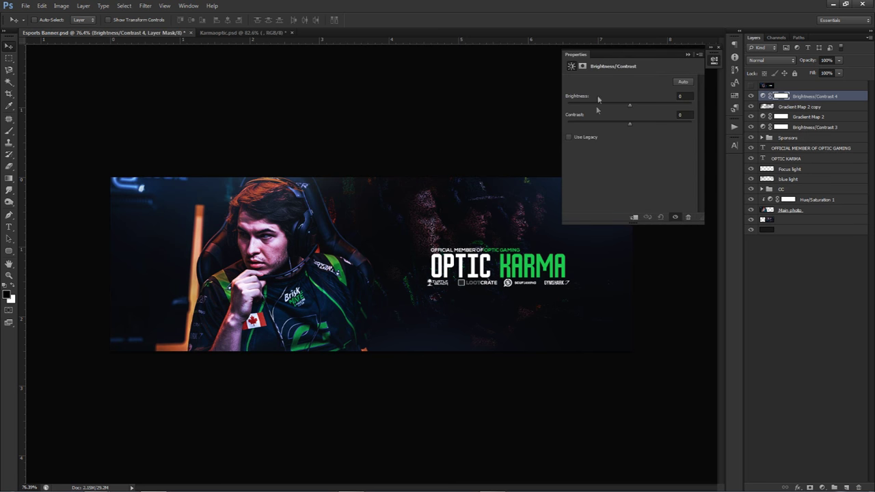
pyautogui.moveTo(609, 109); pyautogui.dragTo(616, 104)
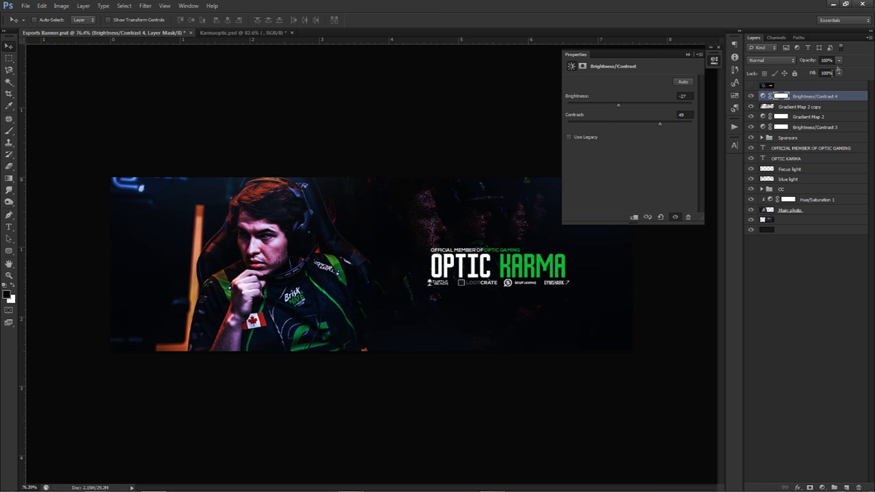
pyautogui.click(778, 100)
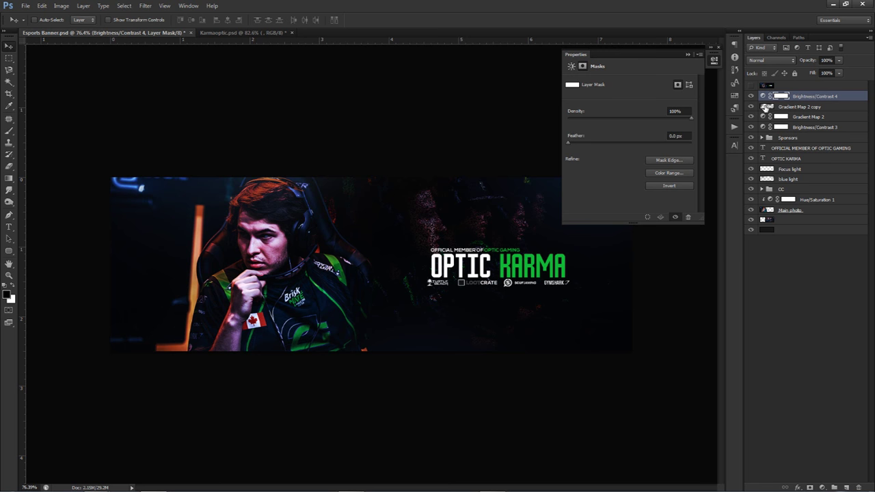
# Compare the banner with Karmaoptic.psd and with and without the Brightness/Contrast 4 adjustment, leaving the adjustment visible.
pyautogui.click(248, 35)
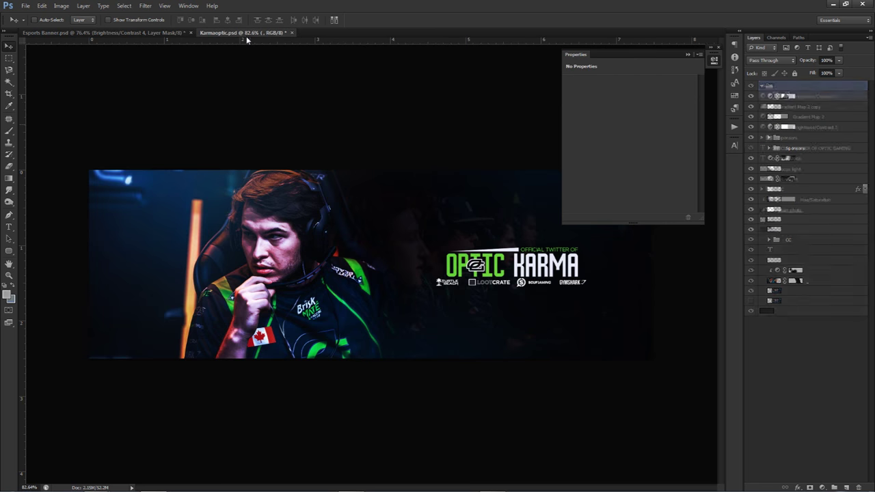
pyautogui.click(96, 34)
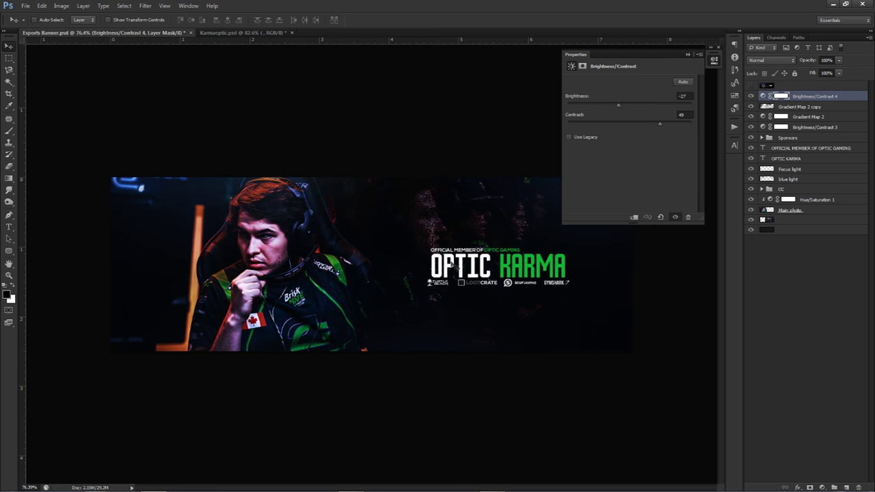
pyautogui.click(713, 60)
pyautogui.click(750, 96)
pyautogui.click(750, 95)
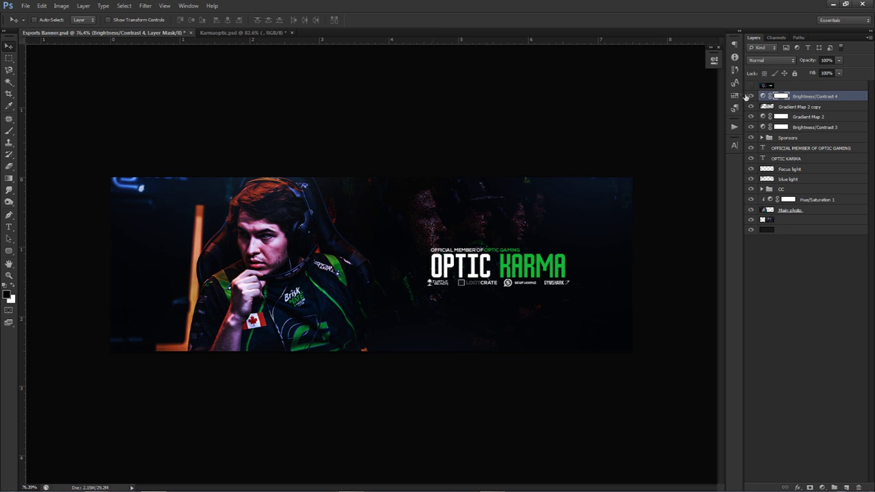
pyautogui.click(751, 97)
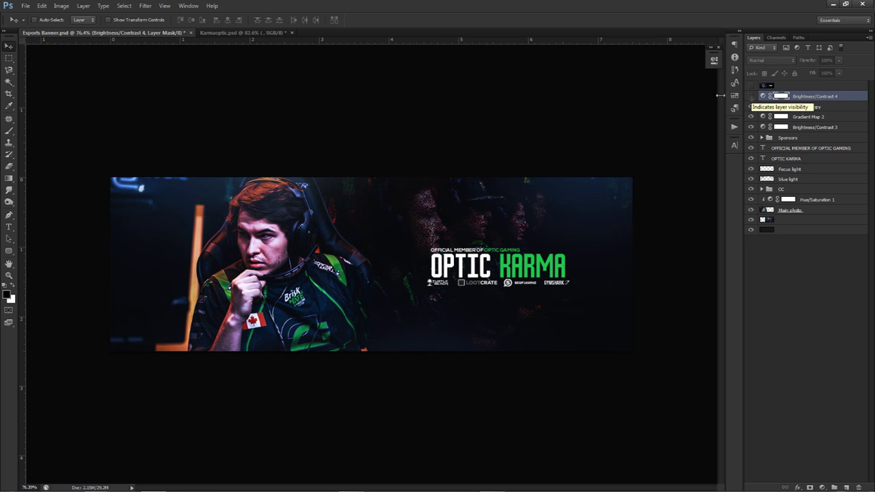
pyautogui.click(751, 97)
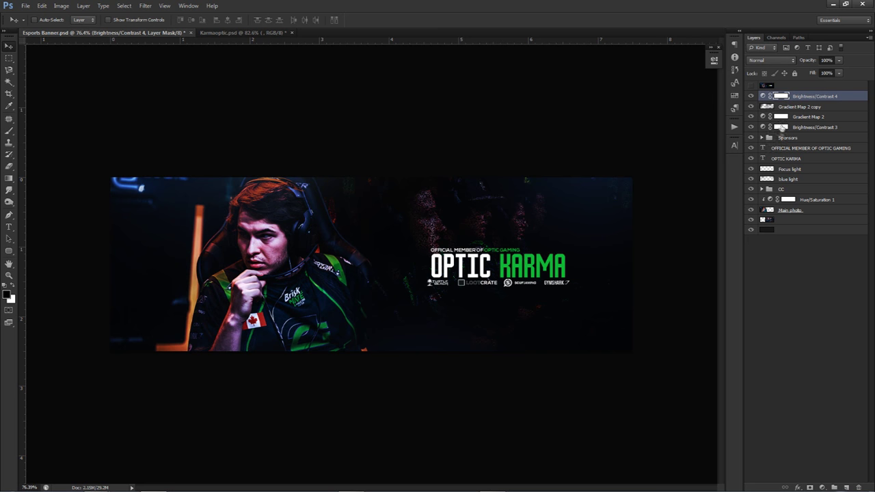
# Try to mask the Brightness/Contrast 4 adjustment off the title side of the banner with a large black brush.
pyautogui.press('b')
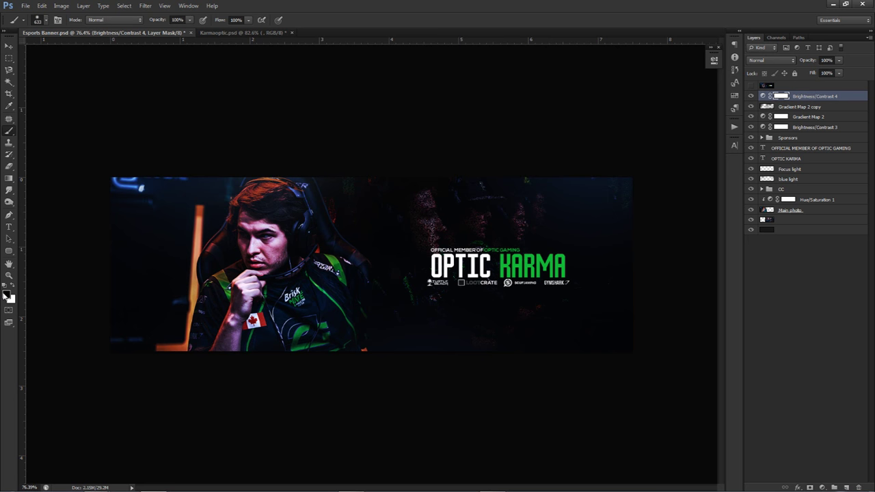
pyautogui.moveTo(335, 226)
pyautogui.mouseDown()
pyautogui.moveTo(371, 234)
pyautogui.moveTo(606, 205)
pyautogui.moveTo(677, 219)
pyautogui.mouseUp()
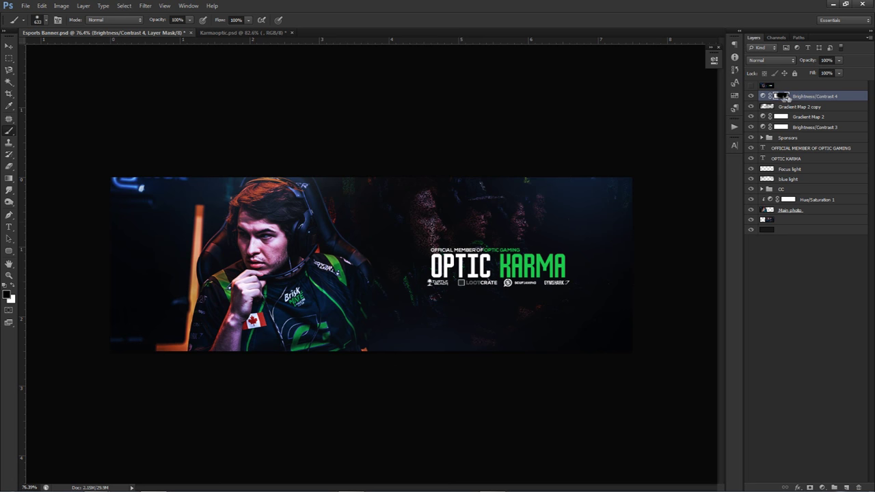
pyautogui.keyDown('shift'); pyautogui.click(782, 97); pyautogui.keyUp('shift')
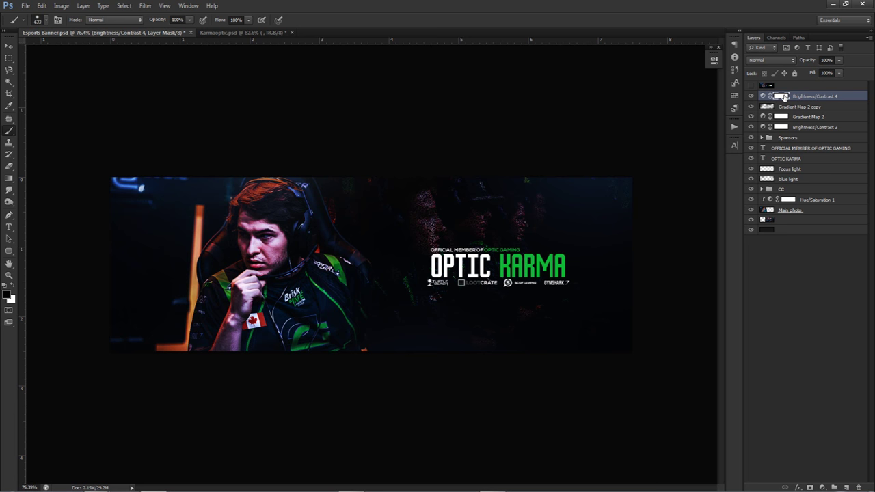
# Mask the Brightness/Contrast 4 adjustment off the player's side of the banner with a large soft Eraser of about 554 px.
pyautogui.press('e')
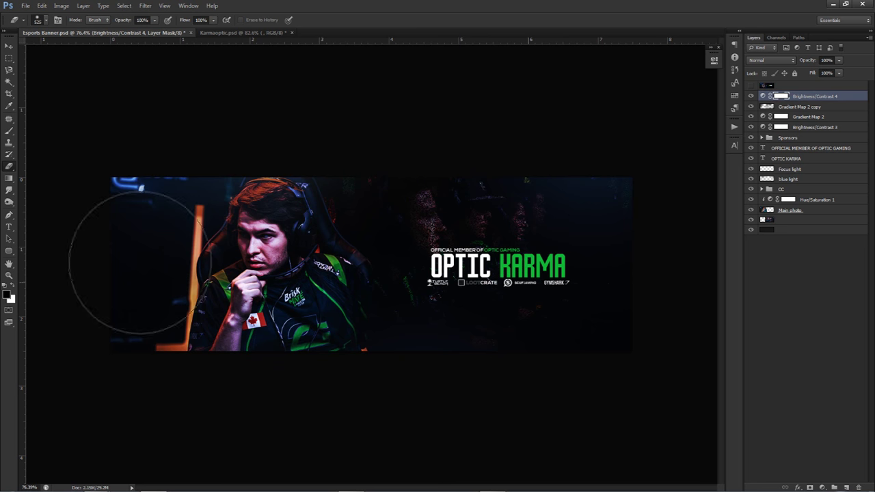
pyautogui.press('x')
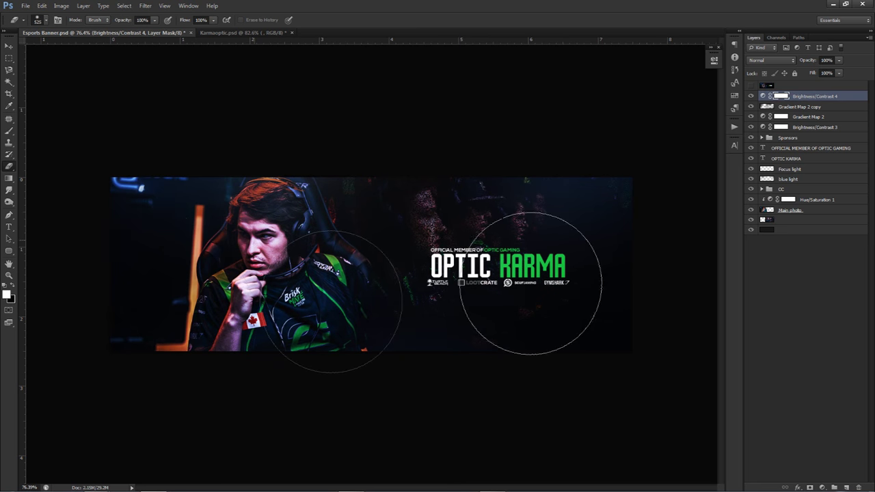
pyautogui.hotkey('ctrl', 'z')
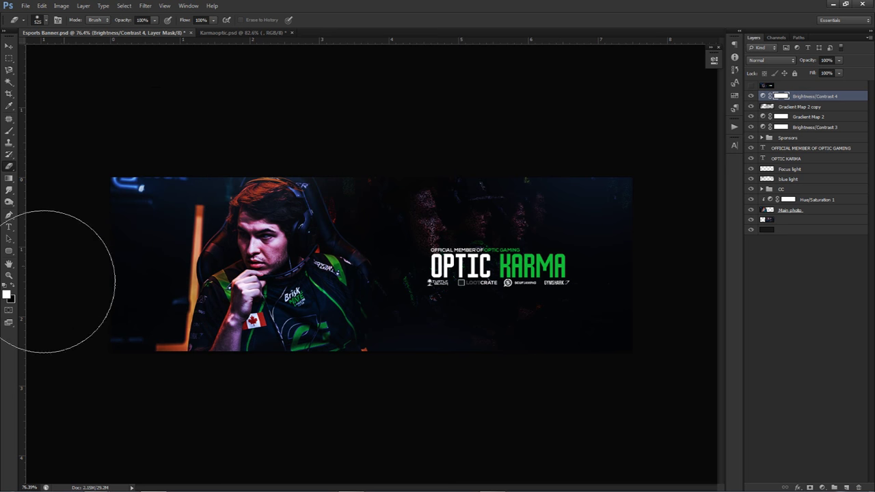
pyautogui.click(11, 287)
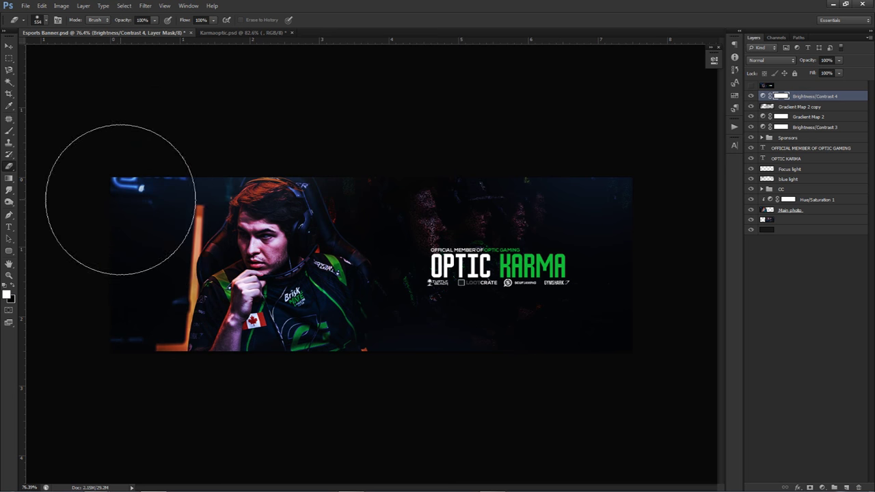
pyautogui.moveTo(254, 360)
pyautogui.mouseDown()
pyautogui.moveTo(208, 209)
pyautogui.moveTo(272, 353)
pyautogui.moveTo(255, 275)
pyautogui.moveTo(261, 263)
pyautogui.moveTo(262, 348)
pyautogui.moveTo(275, 315)
pyautogui.moveTo(270, 346)
pyautogui.moveTo(263, 340)
pyautogui.moveTo(284, 366)
pyautogui.moveTo(350, 328)
pyautogui.mouseUp()
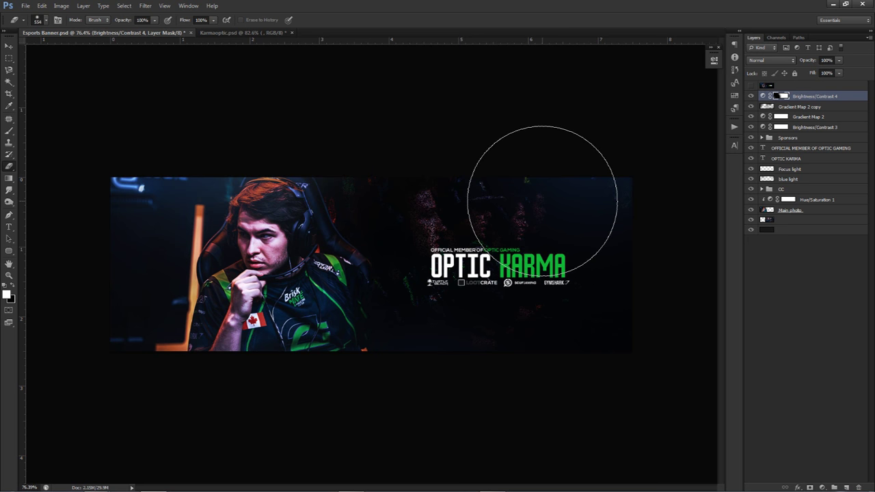
# Set the opacity of the Brightness/Contrast 4 adjustment to 70%.
pyautogui.click(827, 61)
pyautogui.write('70')
pyautogui.press('Return')
# Compare the banner with and without the Brightness/Contrast 4 adjustment, leaving the adjustment visible.
pyautogui.click(754, 97)
pyautogui.click(753, 97)
pyautogui.click(754, 97)
pyautogui.click(754, 98)
pyautogui.click(753, 97)
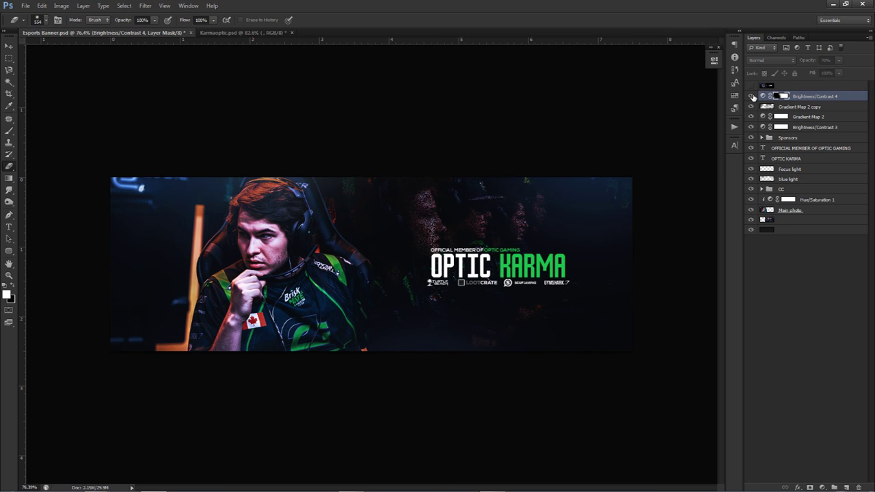
pyautogui.click(754, 97)
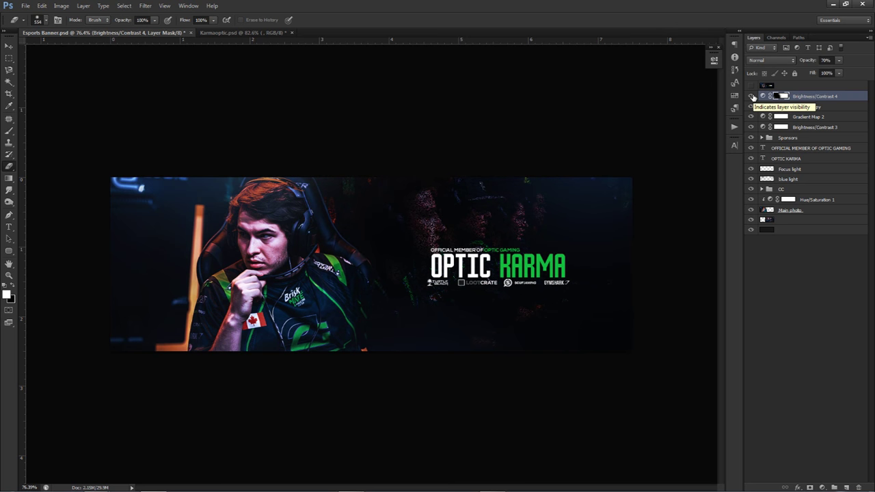
# Add a layer mask to the Main photo layer, try a 258 px Eraser stroke on it and restore the masked jersey.
pyautogui.click(789, 211)
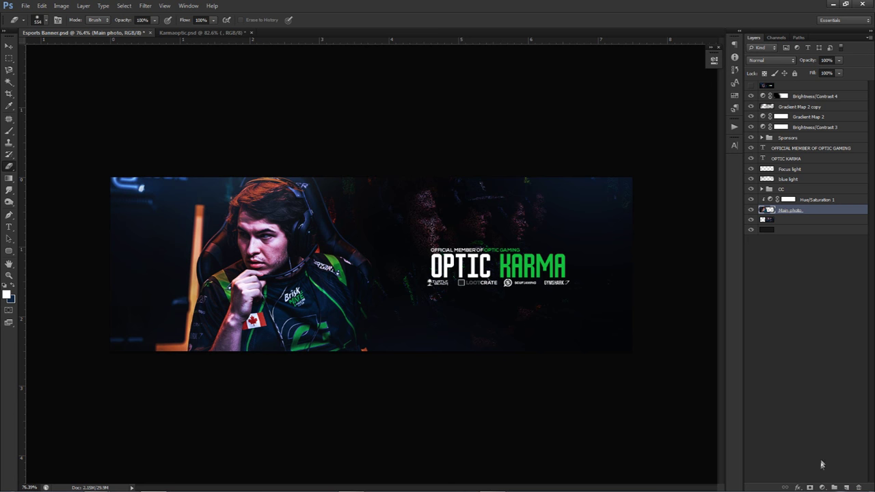
pyautogui.click(811, 486)
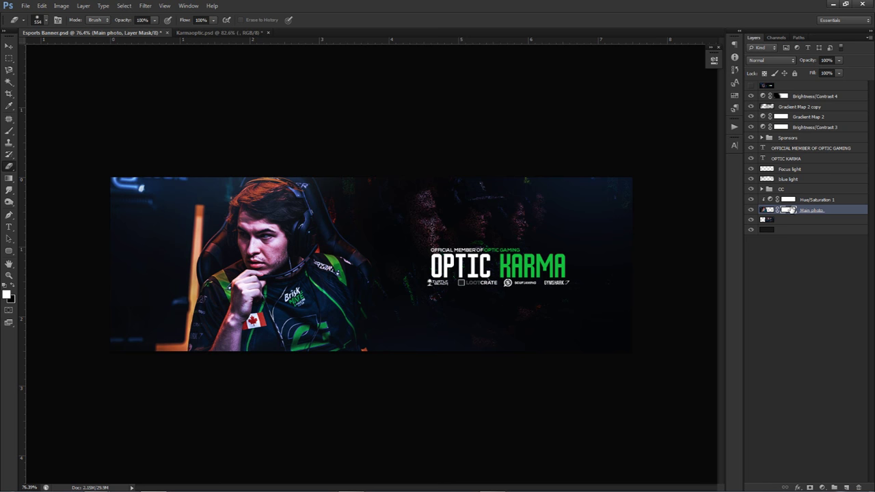
pyautogui.keyDown('alt'); pyautogui.rightClick(363, 322); pyautogui.keyUp('alt')
pyautogui.moveTo(381, 283)
pyautogui.mouseDown()
pyautogui.moveTo(328, 309)
pyautogui.moveTo(373, 286)
pyautogui.moveTo(372, 253)
pyautogui.moveTo(360, 251)
pyautogui.moveTo(368, 304)
pyautogui.moveTo(353, 243)
pyautogui.moveTo(325, 307)
pyautogui.moveTo(346, 310)
pyautogui.moveTo(348, 292)
pyautogui.moveTo(443, 264)
pyautogui.mouseUp()
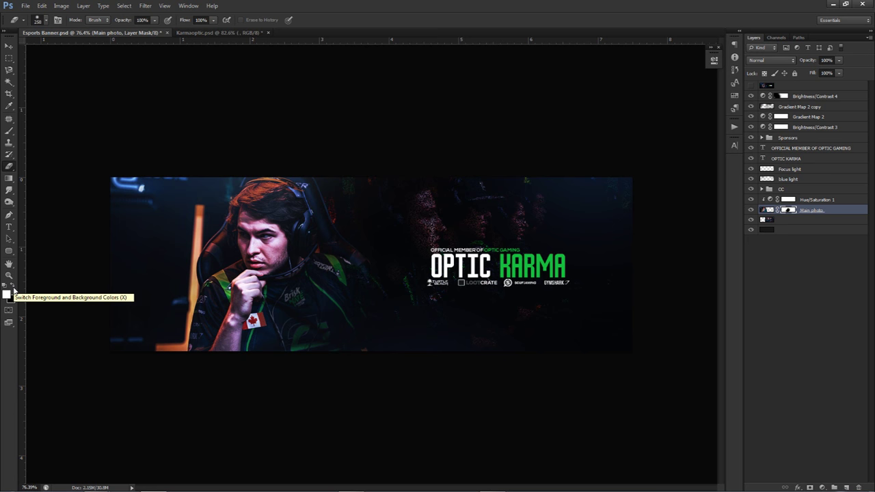
pyautogui.click(13, 287)
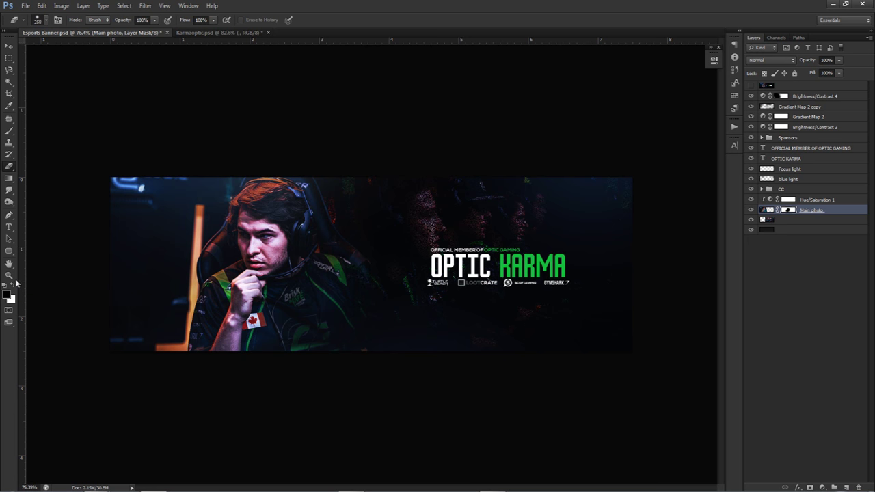
pyautogui.moveTo(307, 289)
pyautogui.mouseDown()
pyautogui.moveTo(297, 254)
pyautogui.moveTo(291, 304)
pyautogui.moveTo(296, 254)
pyautogui.moveTo(307, 370)
pyautogui.moveTo(340, 357)
pyautogui.moveTo(377, 375)
pyautogui.mouseUp()
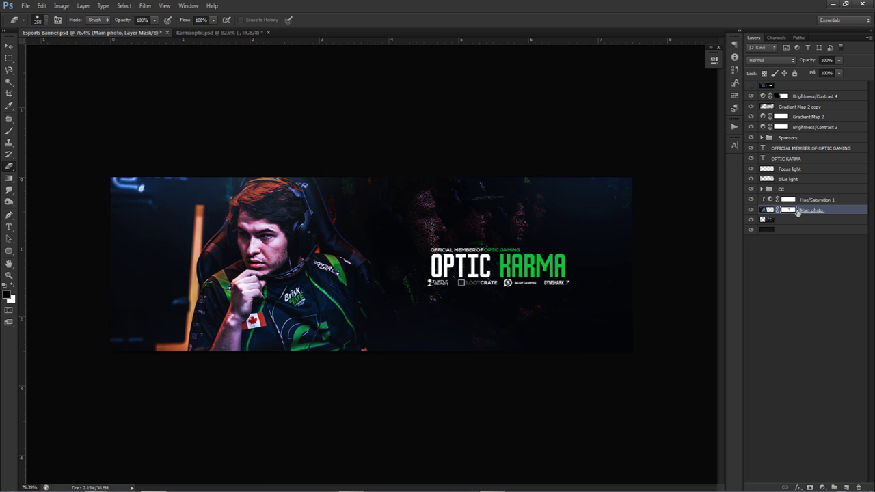
# Mask out the Main photo's edge between the player's chair and the title with the 258 px Eraser.
pyautogui.click(12, 288)
pyautogui.scroll(4, 391, 318)
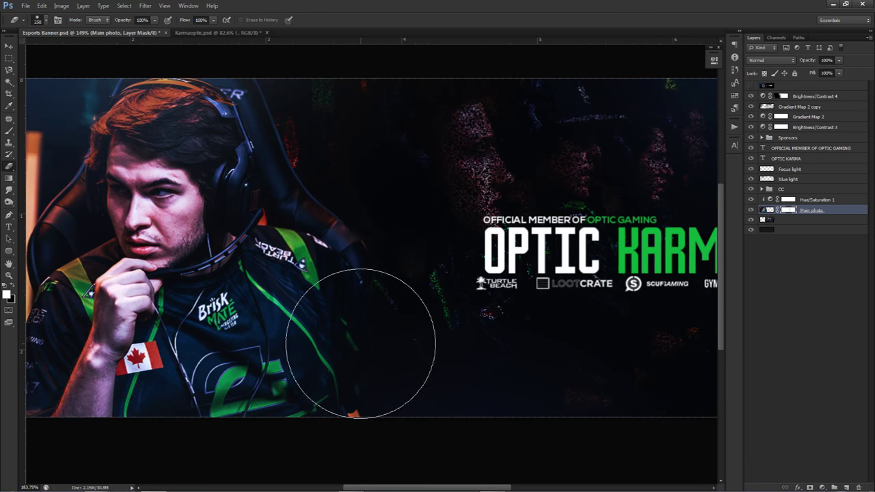
pyautogui.scroll(2, 361, 344)
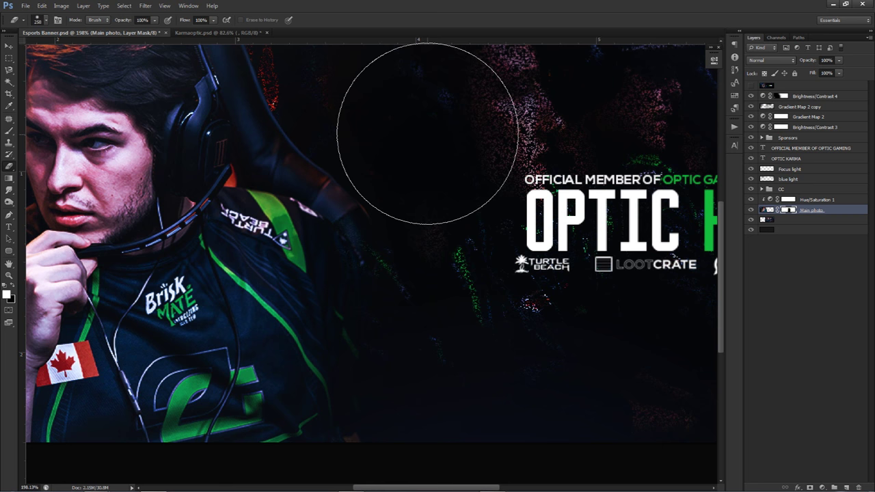
pyautogui.scroll(-2, 518, 270)
pyautogui.scroll(-3, 520, 268)
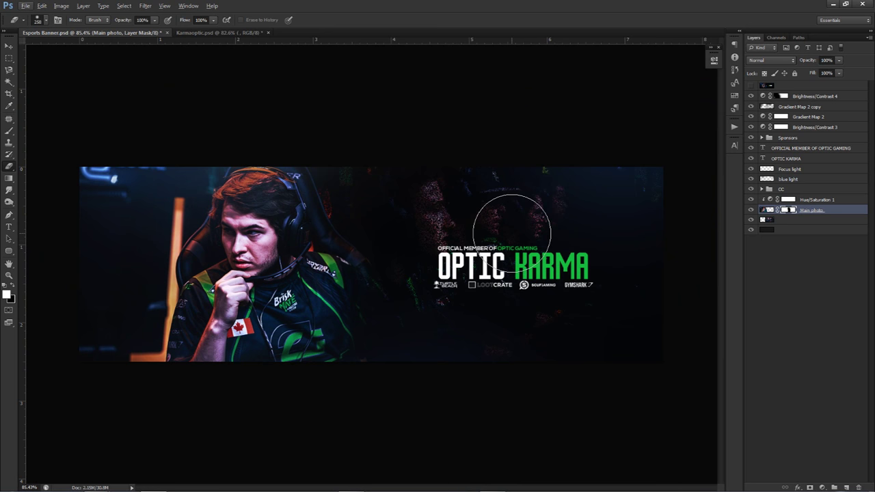
# Restore the player's jersey on the Main photo mask with a soft Eraser enlarged to about 356 px.
pyautogui.rightClick(459, 209)
pyautogui.press('Escape')
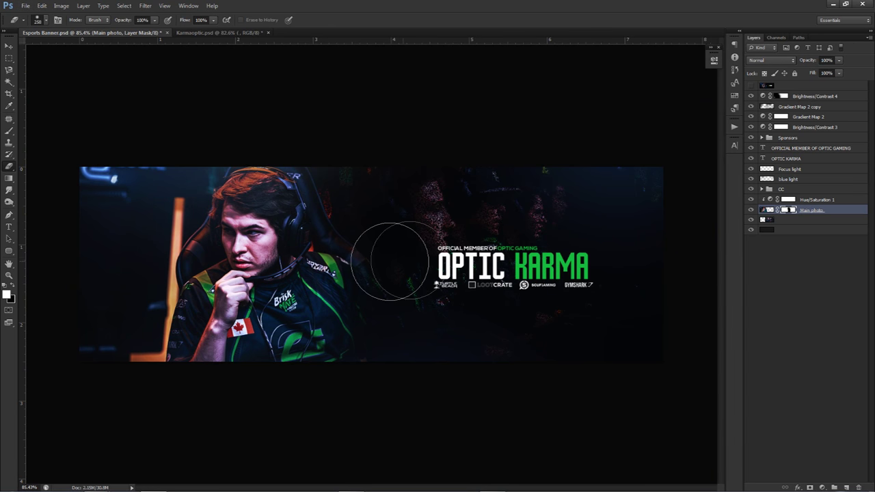
pyautogui.click(14, 288)
pyautogui.moveTo(250, 281)
pyautogui.mouseDown()
pyautogui.moveTo(276, 283)
pyautogui.moveTo(263, 283)
pyautogui.mouseUp()
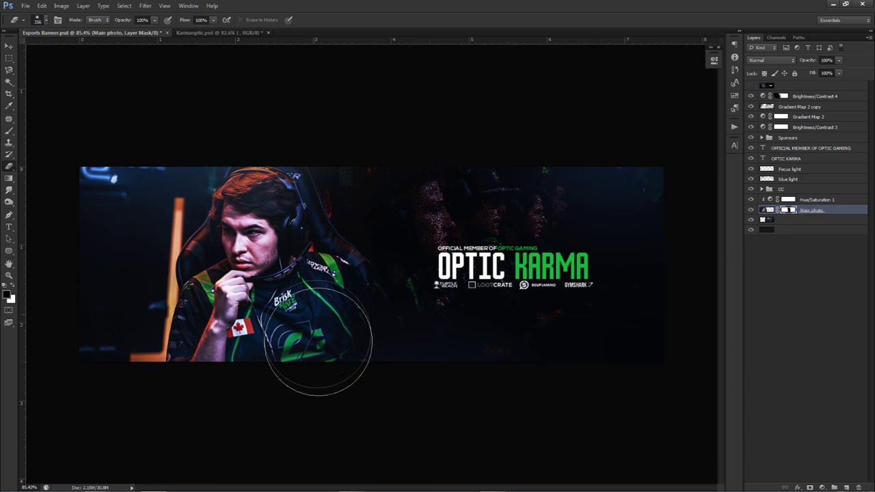
pyautogui.scroll(-1, 551, 217)
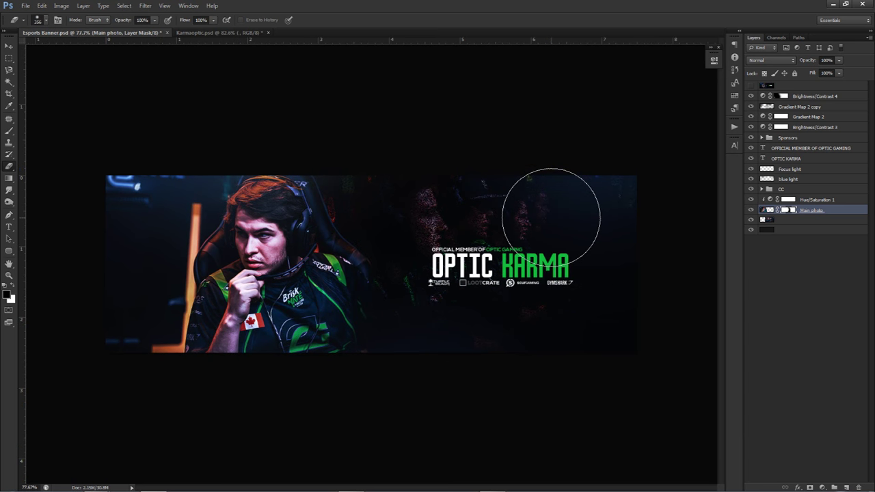
# Compare the banner with and without the Main photo layer and the CC group, leaving both visible.
pyautogui.press('v')
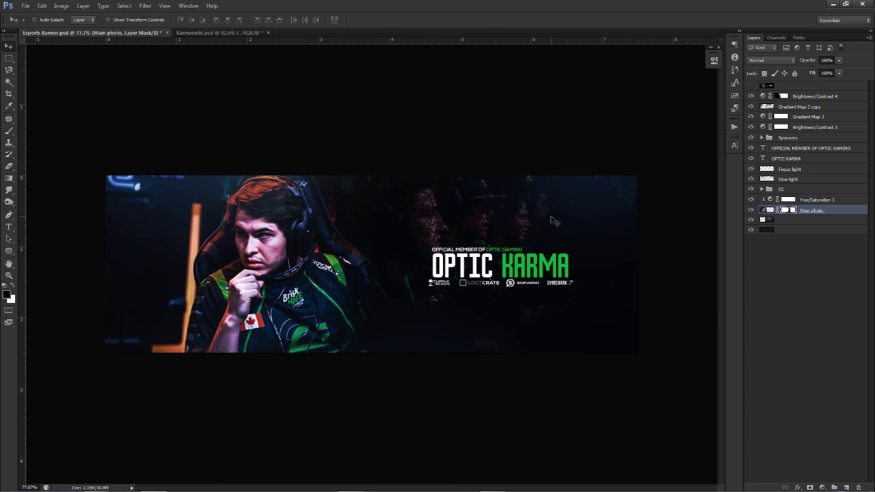
pyautogui.click(752, 210)
pyautogui.click(753, 210)
pyautogui.click(751, 189)
pyautogui.click(752, 189)
pyautogui.click(751, 189)
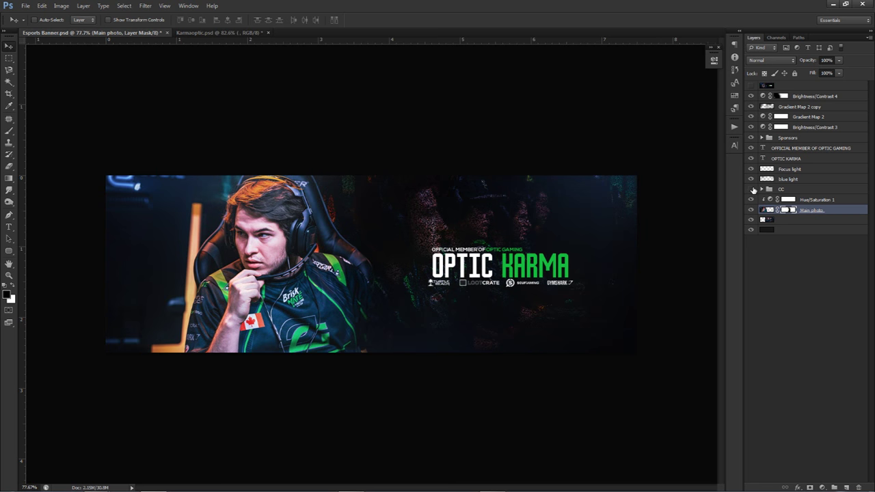
pyautogui.click(751, 189)
pyautogui.click(751, 189)
pyautogui.click(751, 189)
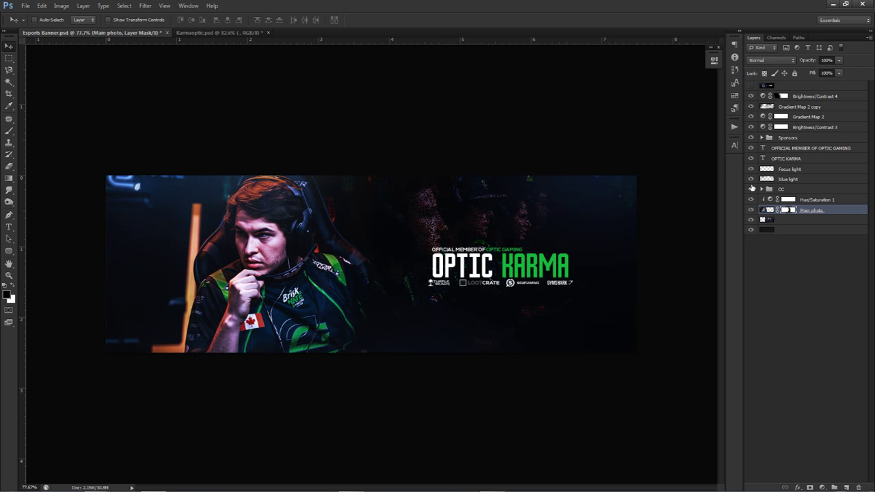